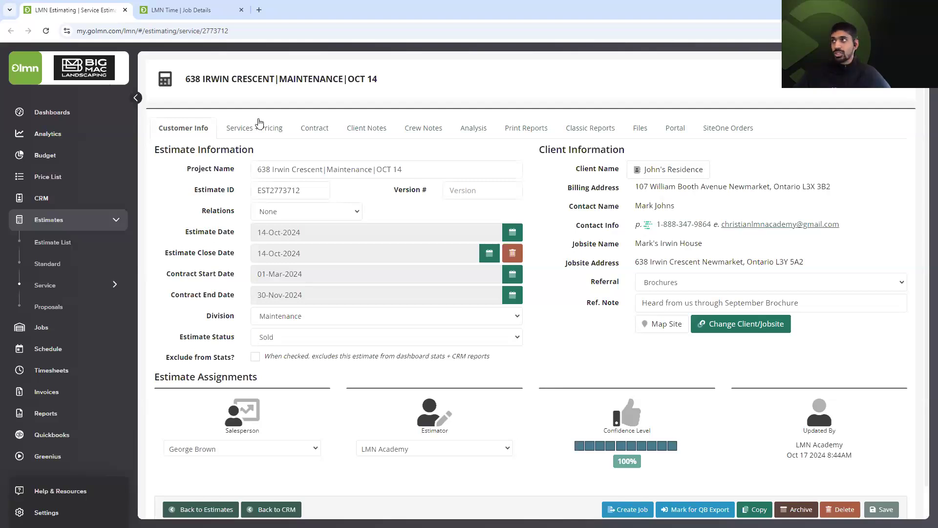
# Review the estimate's pricing and its nine $208.33 monthly billing payments, then switch to LMN Time.
pyautogui.click(259, 123)
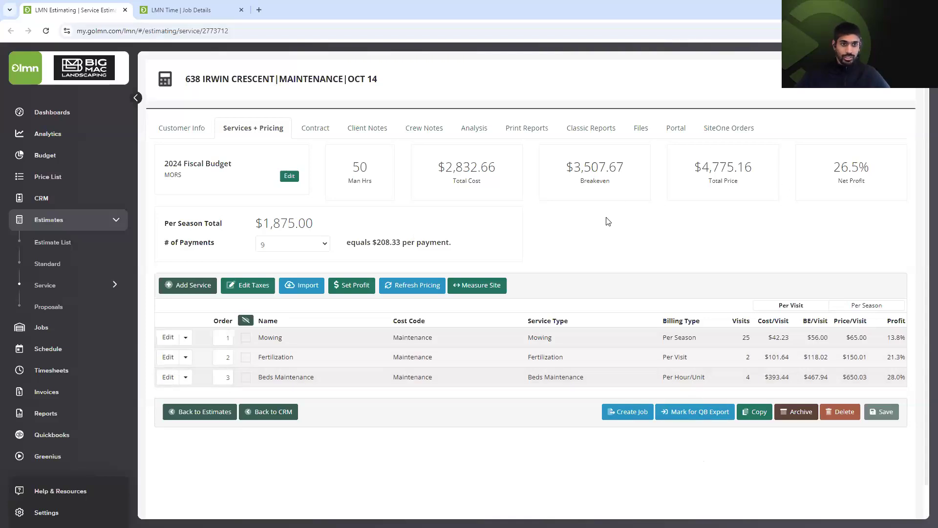
pyautogui.click(305, 127)
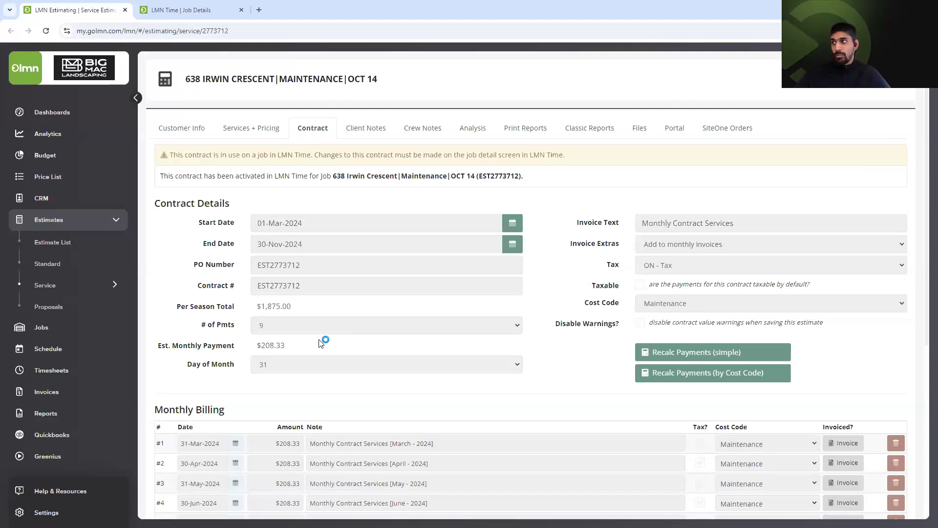
pyautogui.scroll(-3, 303, 351)
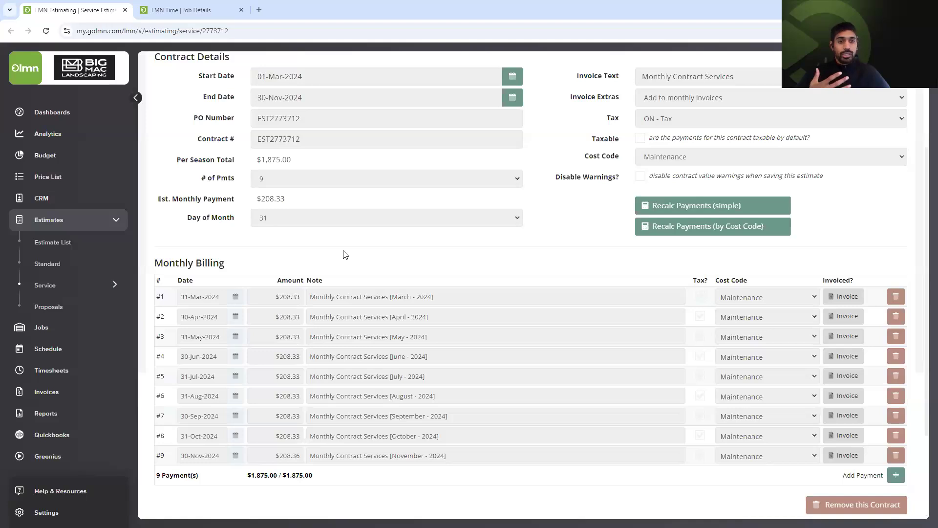
pyautogui.click(205, 6)
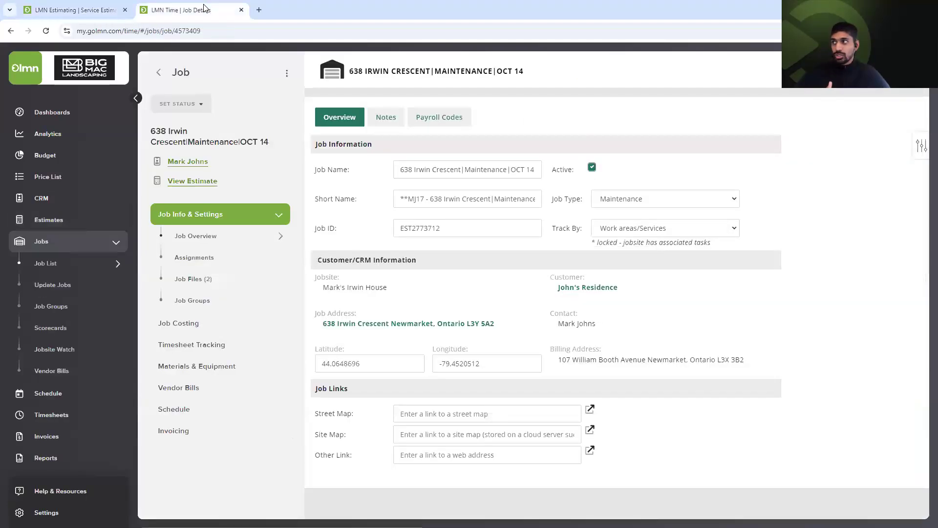
# Review the job's punch-in tasks, services and Maintenance Crew (3) $37.14 hourly rate, expanding Schedule and Invoicing.
pyautogui.click(213, 345)
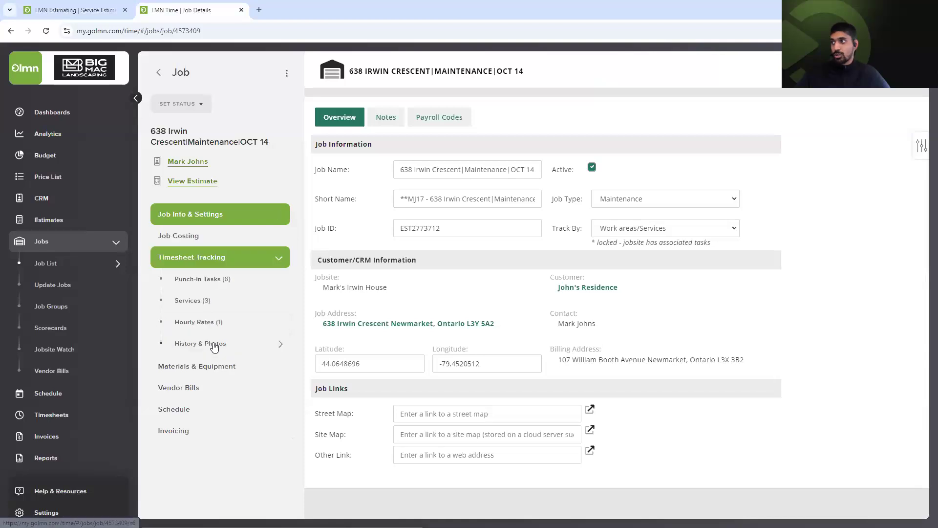
pyautogui.click(231, 282)
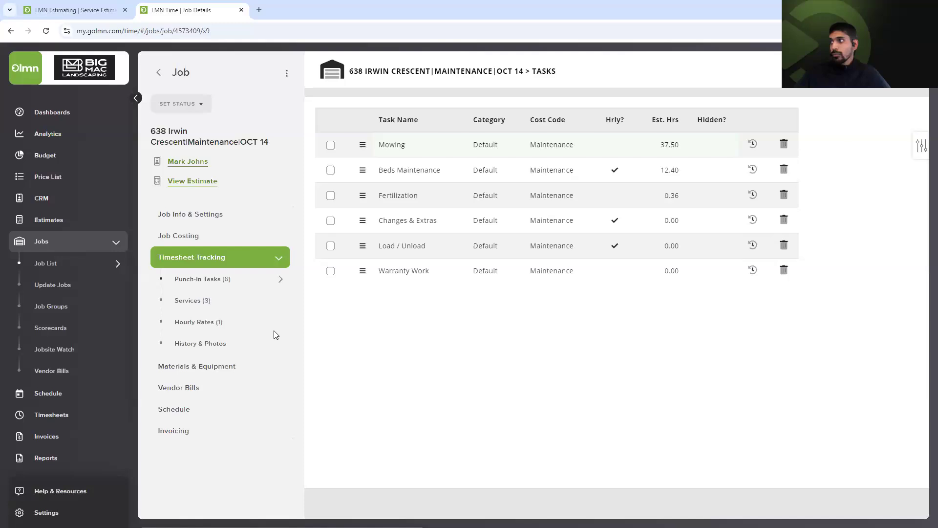
pyautogui.click(230, 306)
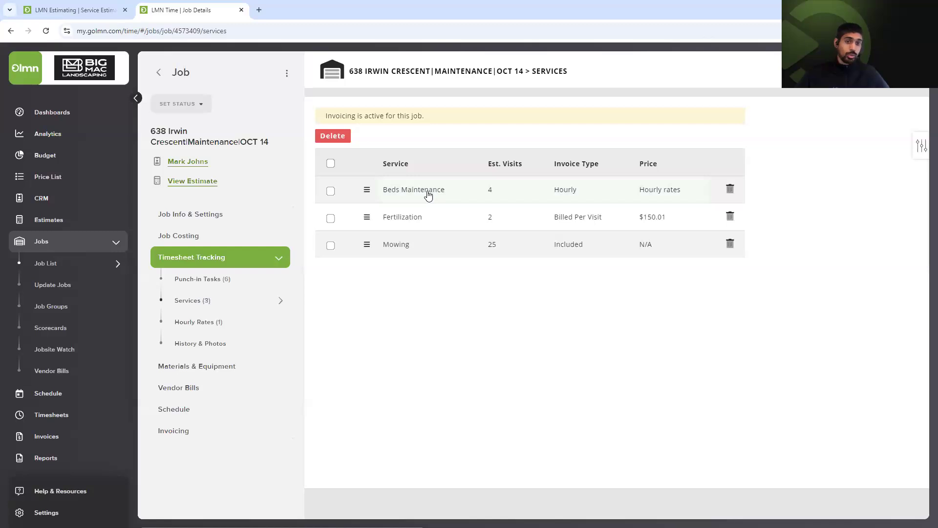
pyautogui.click(226, 315)
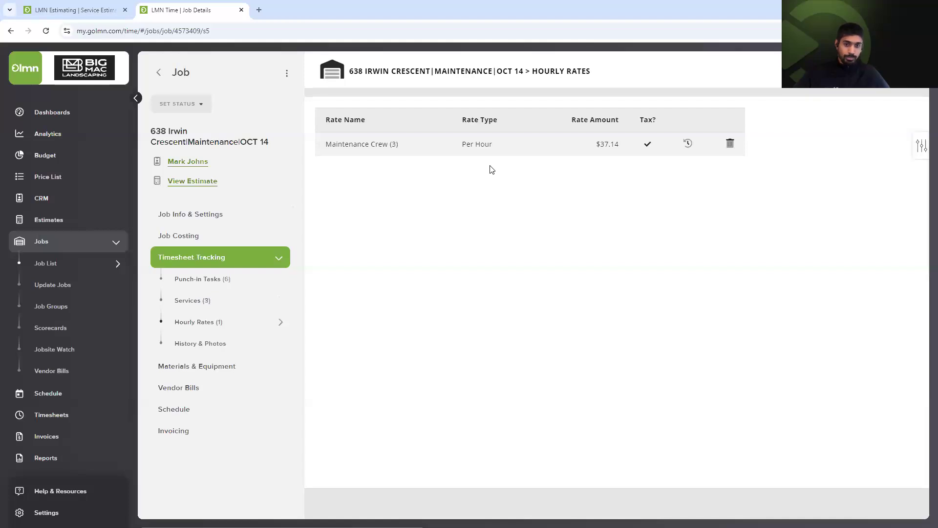
pyautogui.click(258, 411)
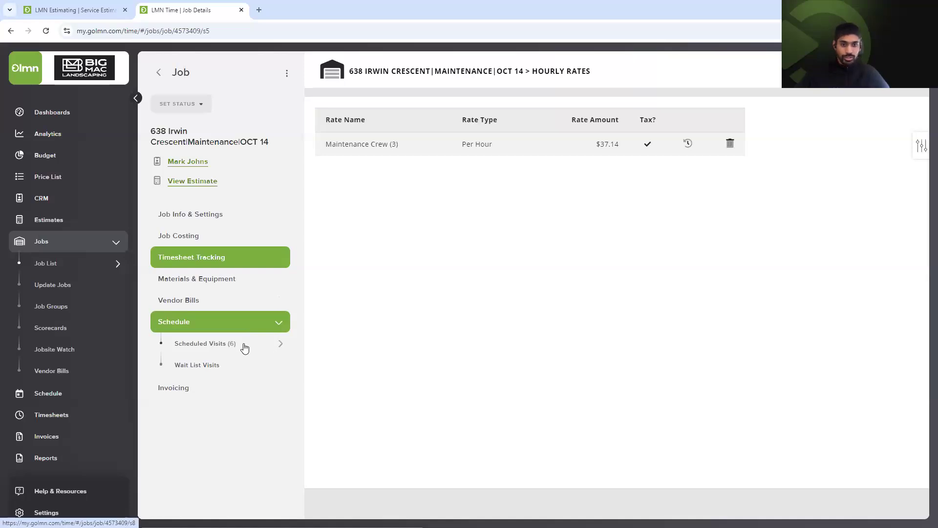
pyautogui.click(189, 389)
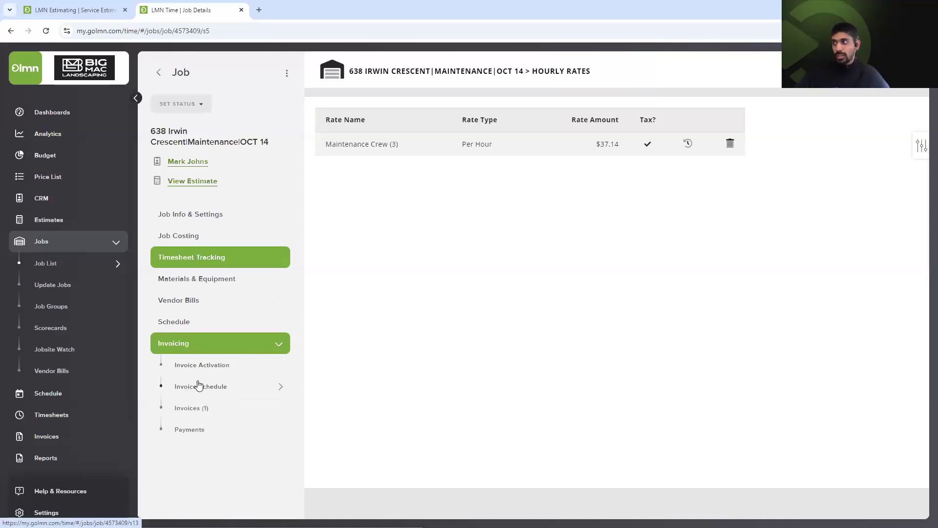
# Check the job's Invoice Activation and nine-invoice Invoice Schedule, then return to the Job List.
pyautogui.click(224, 364)
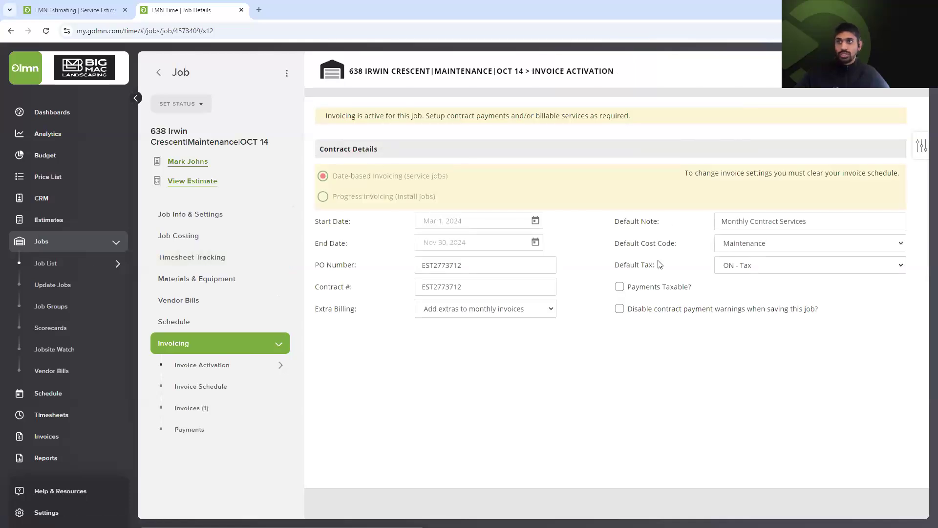
pyautogui.click(221, 389)
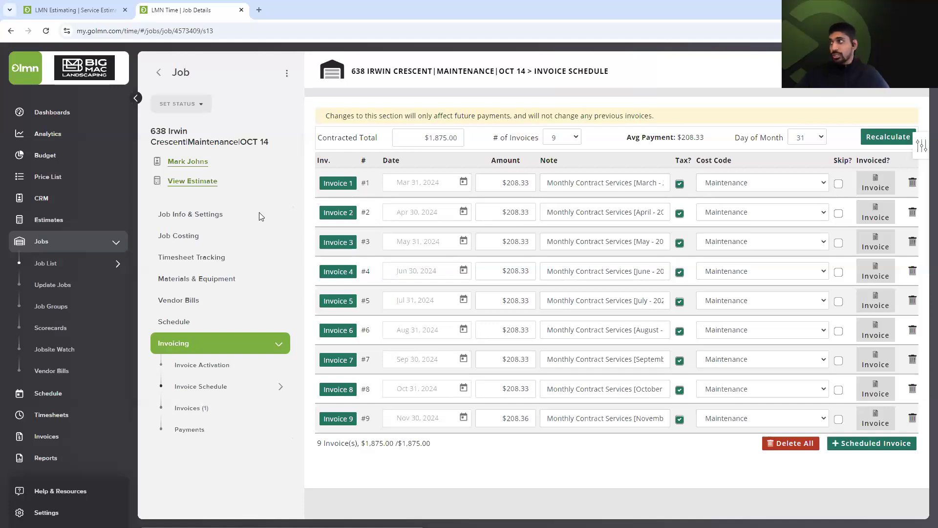
pyautogui.click(83, 261)
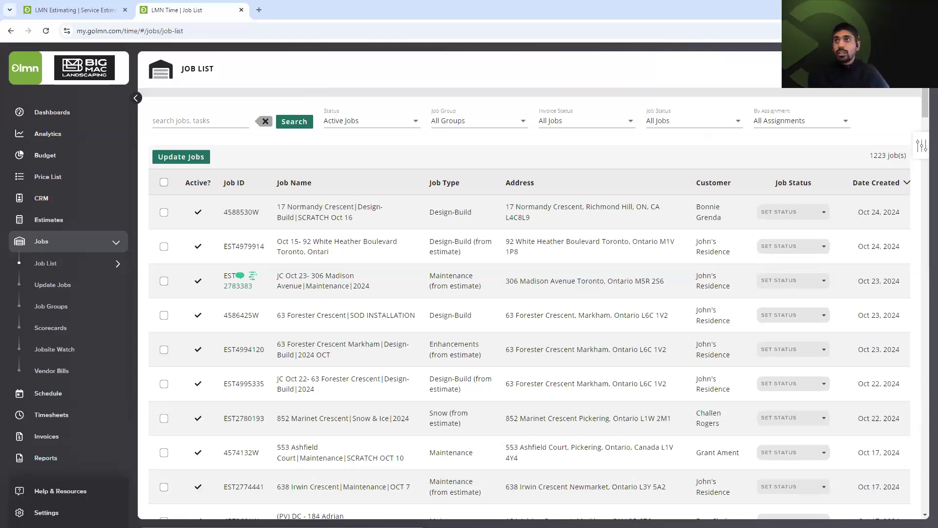
# Filter the job list to 'Jobs with no Invoicing' and sort it by customer.
pyautogui.click(584, 121)
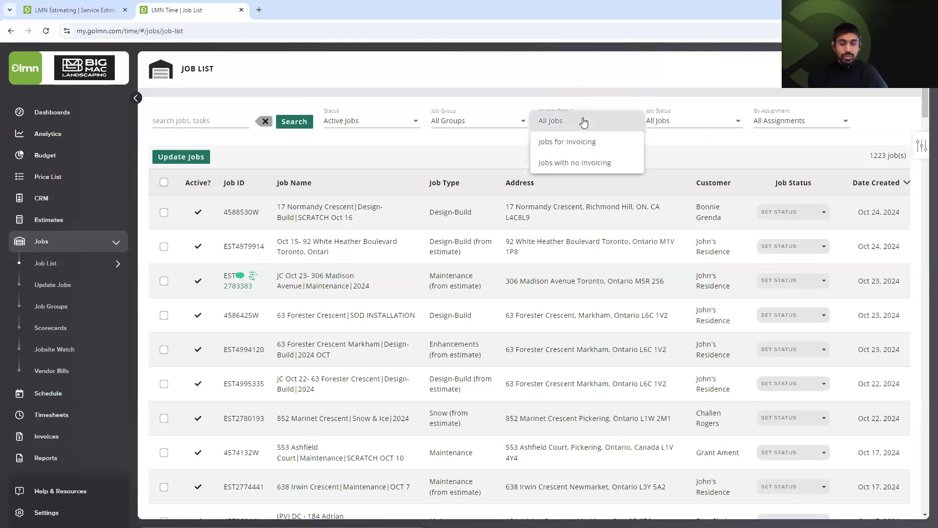
pyautogui.click(577, 164)
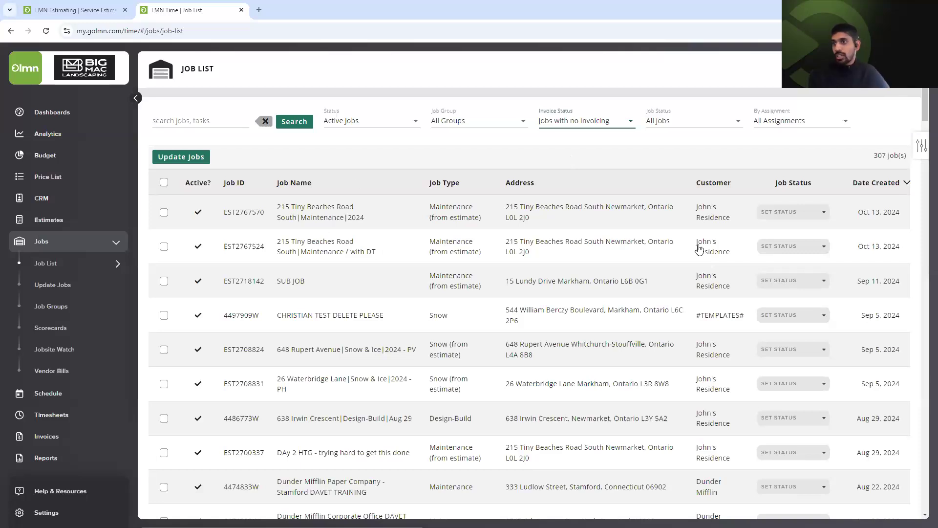
pyautogui.click(716, 190)
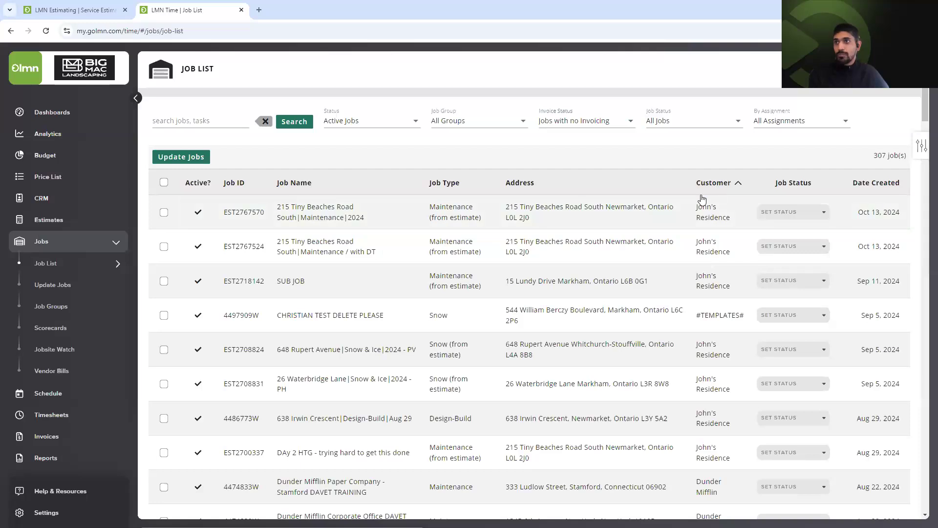
# Open the maintenance job created May 4, 2022 from the list.
pyautogui.scroll(-15, 670, 401)
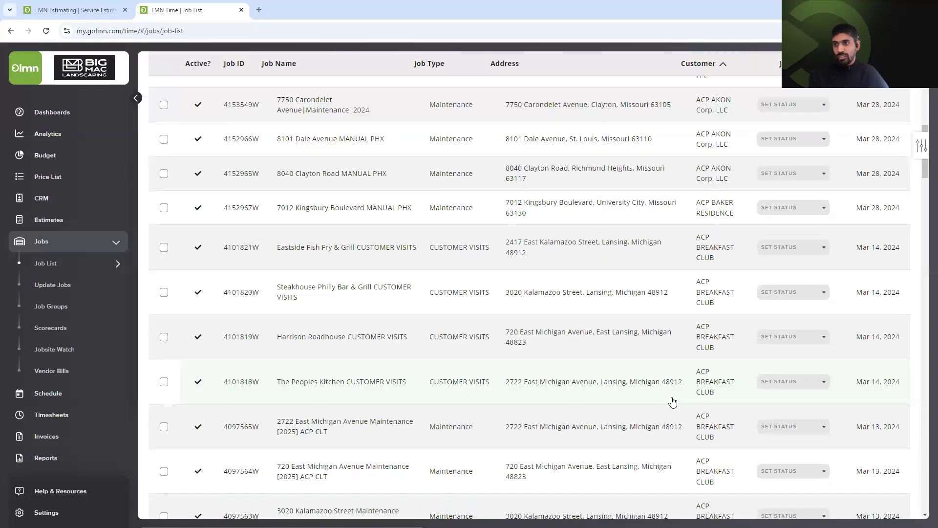
pyautogui.scroll(-10, 689, 411)
pyautogui.scroll(-10, 713, 433)
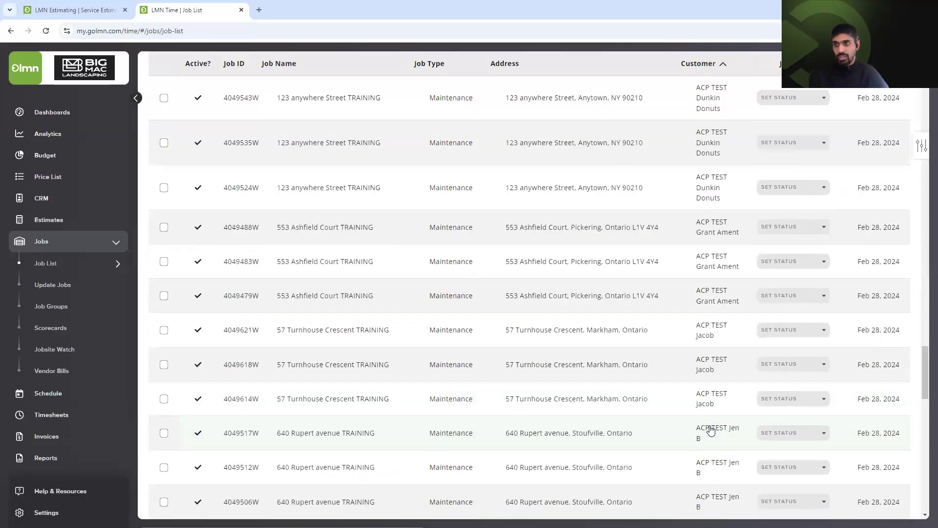
pyautogui.scroll(-5, 713, 440)
pyautogui.scroll(-5, 806, 493)
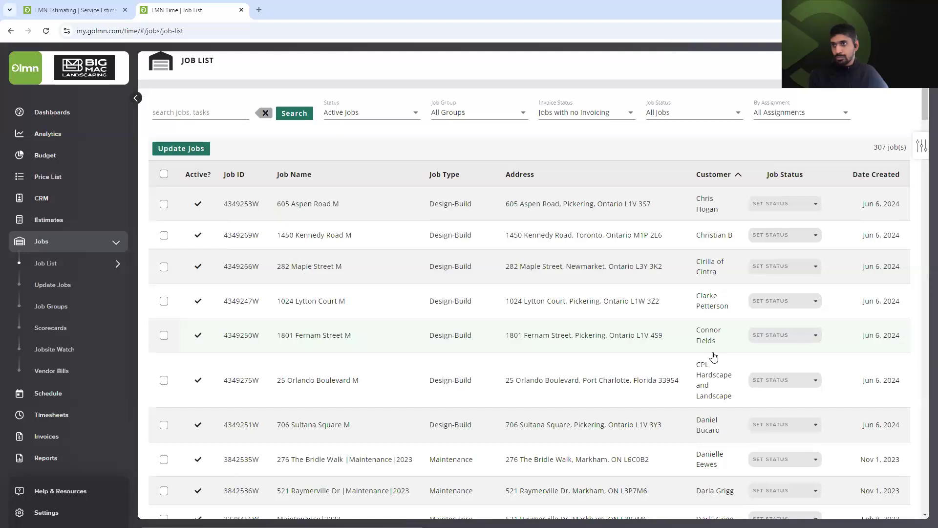
pyautogui.scroll(-10, 712, 352)
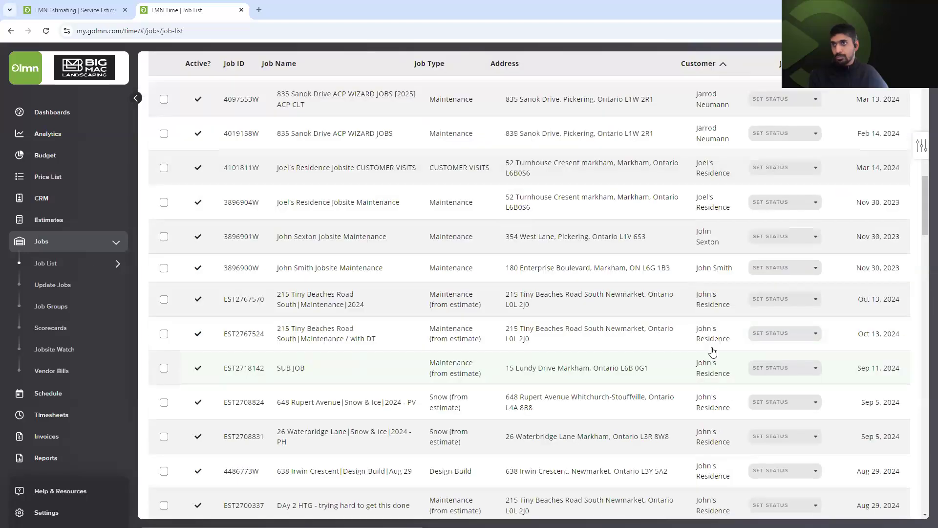
pyautogui.scroll(2, 713, 352)
pyautogui.scroll(3, 718, 345)
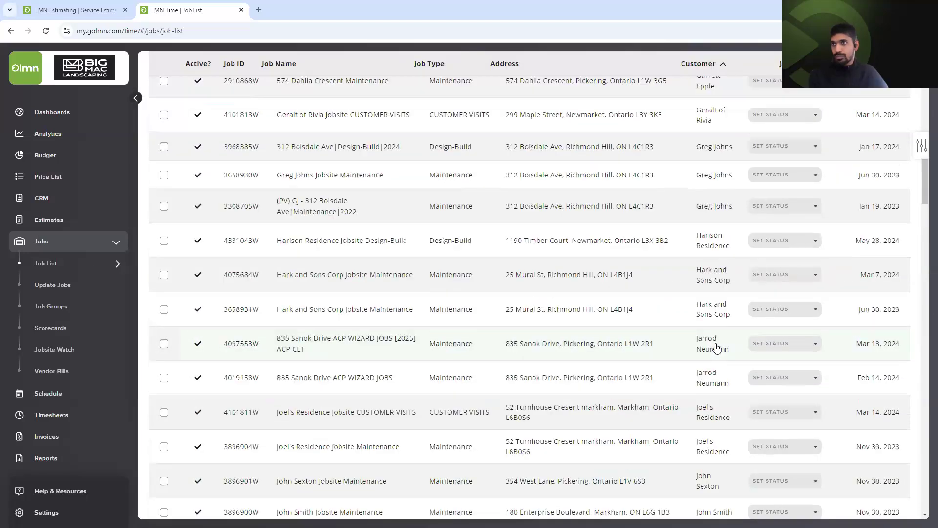
pyautogui.scroll(2, 720, 342)
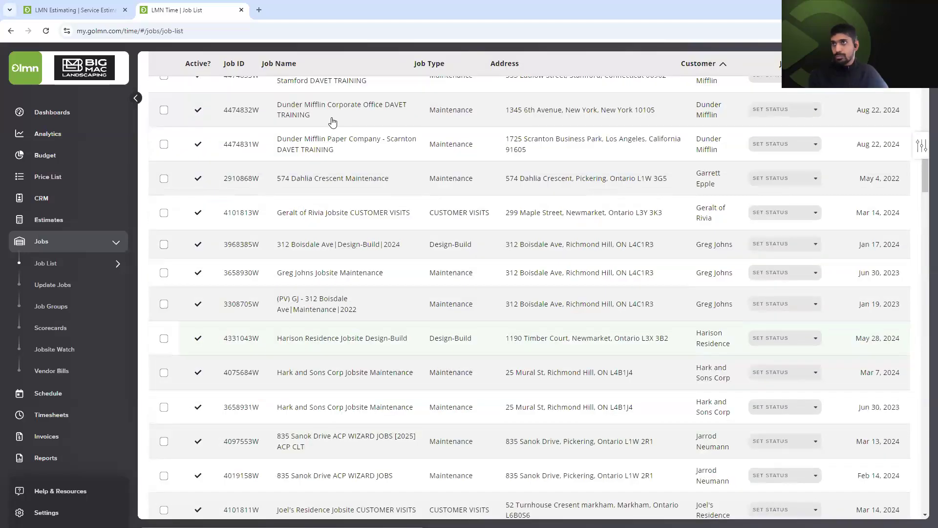
pyautogui.click(309, 184)
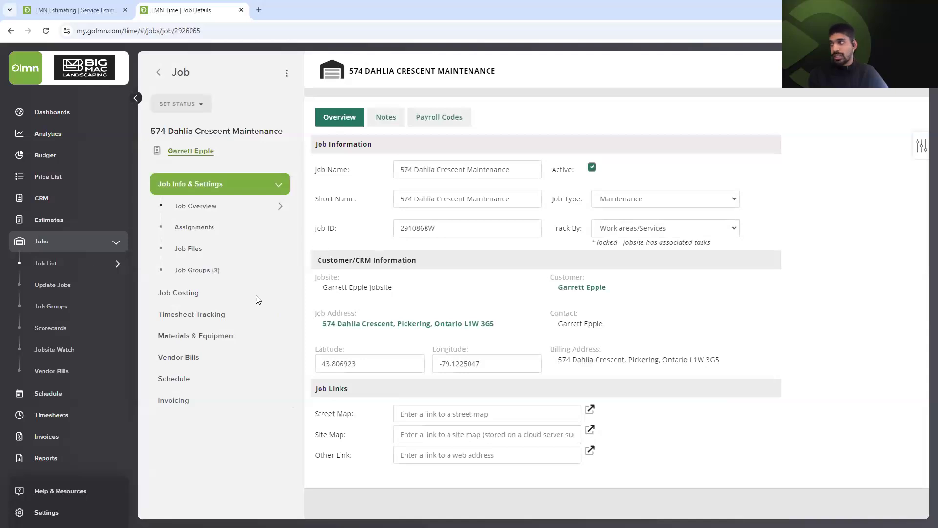
# Look over the Dahlia Crescent job's punch-in tasks and services, then view its Invoice Activation page.
pyautogui.click(235, 318)
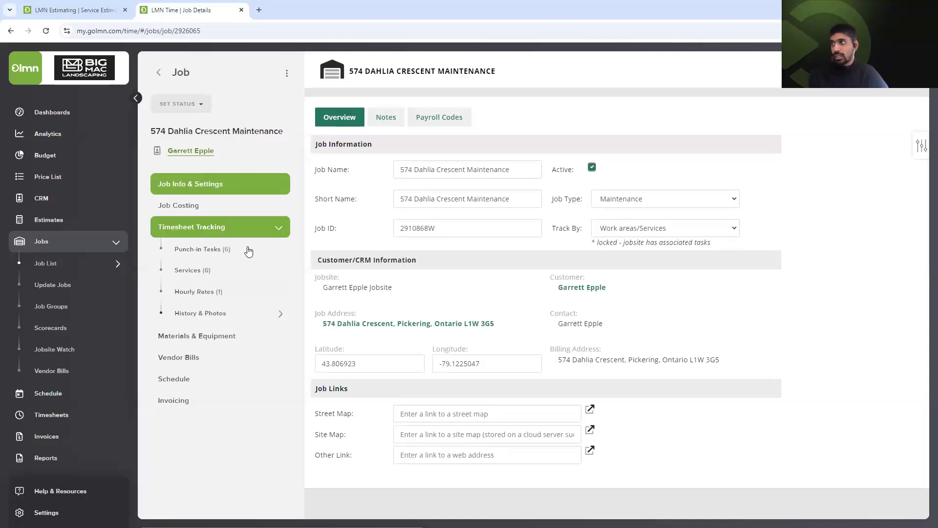
pyautogui.click(249, 249)
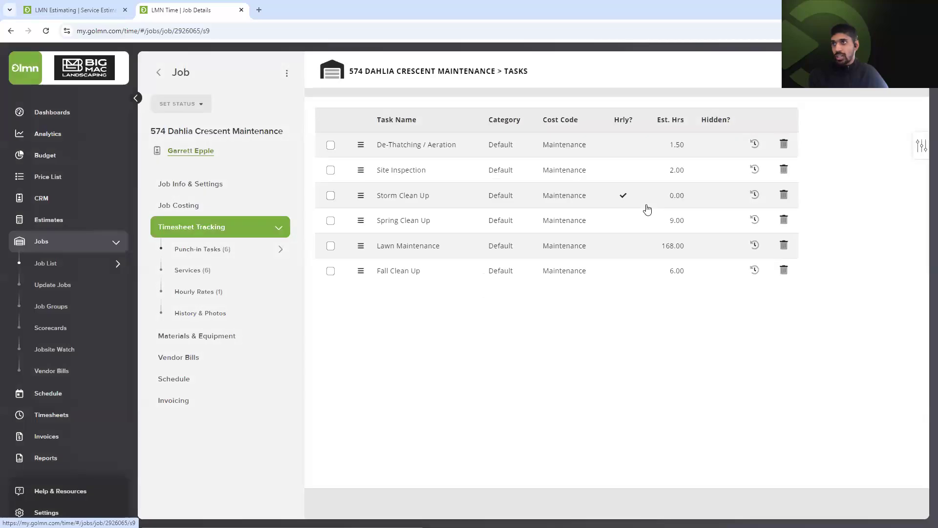
pyautogui.click(244, 273)
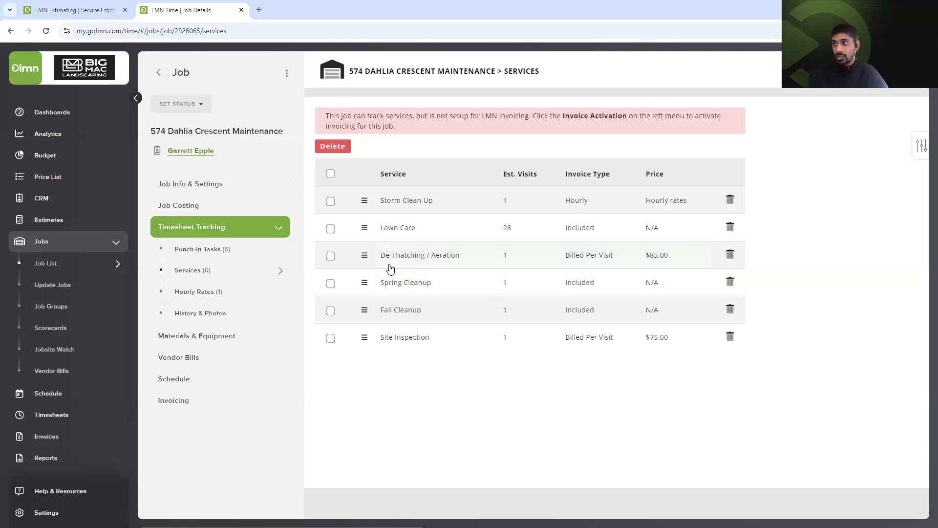
pyautogui.click(252, 401)
pyautogui.click(246, 343)
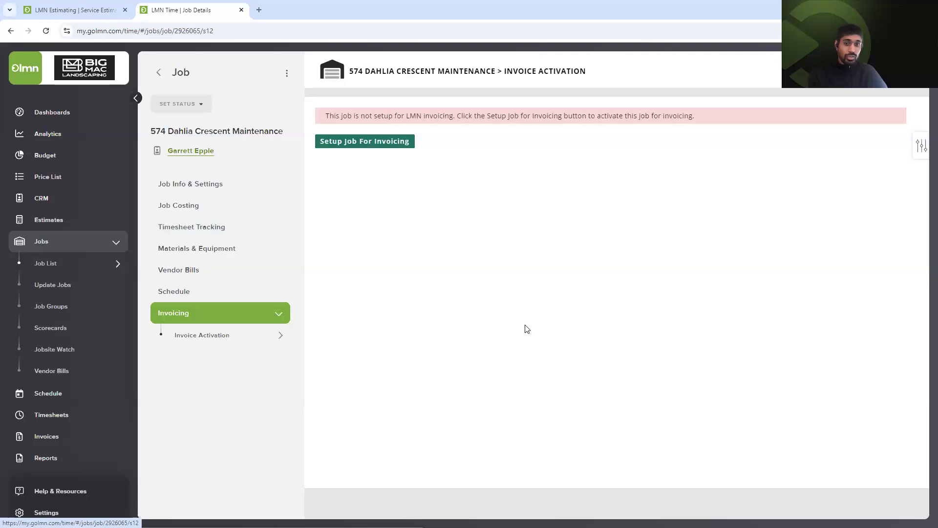
# Set up invoicing with the suggested lawn care note, Maintenance cost code and taxable payments.
pyautogui.click(403, 143)
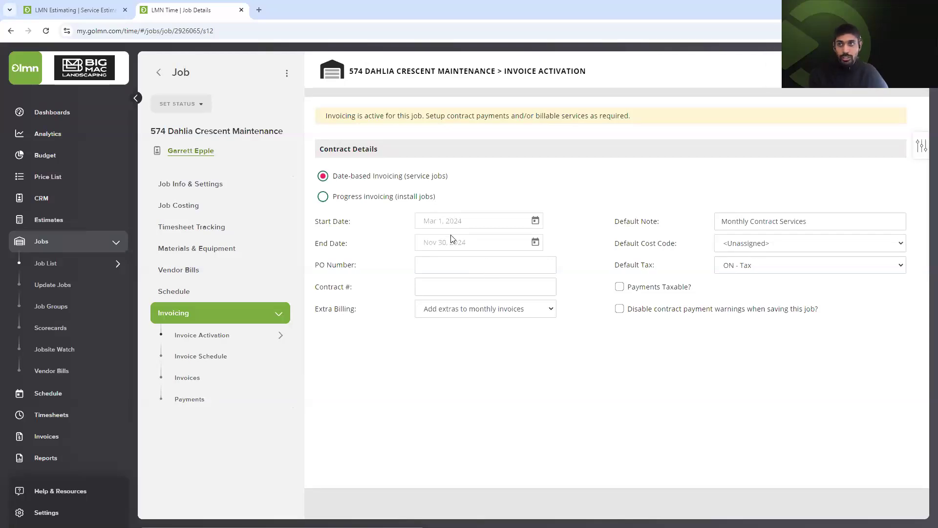
pyautogui.click(782, 221)
pyautogui.click(853, 246)
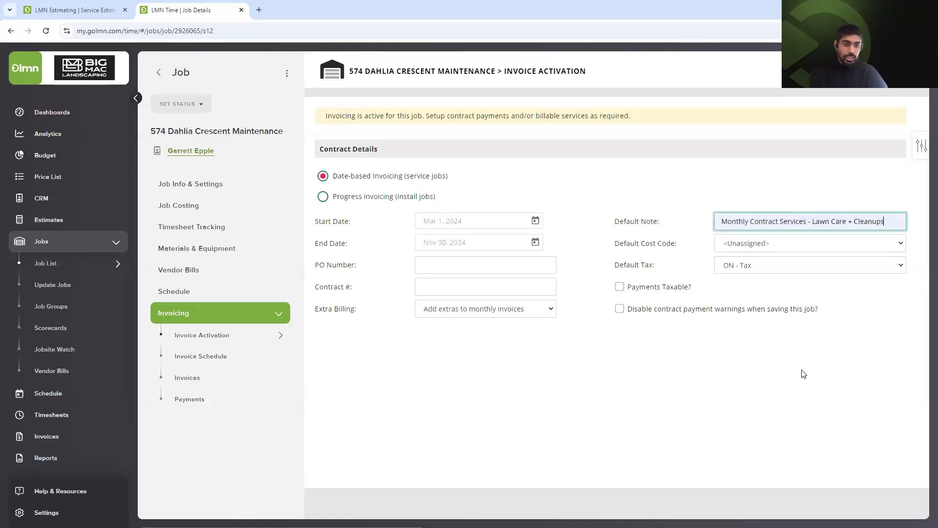
pyautogui.click(774, 244)
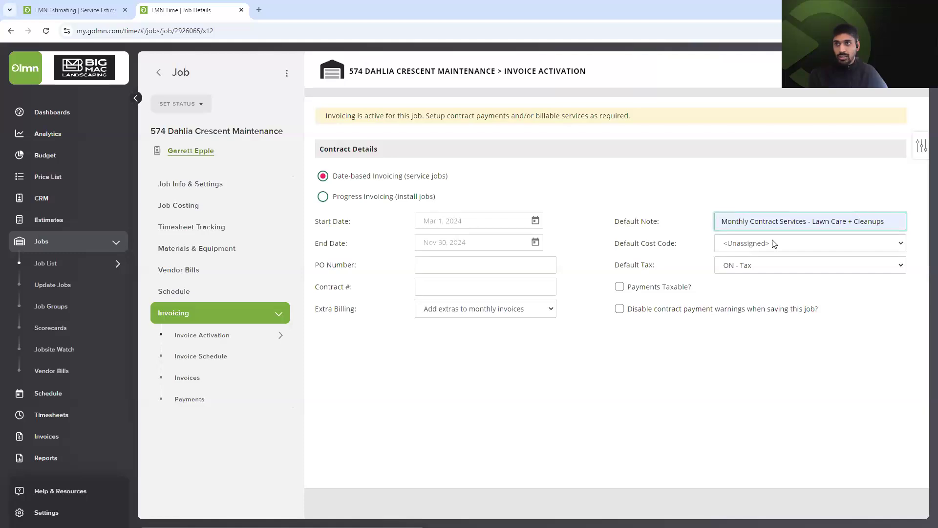
pyautogui.click(763, 313)
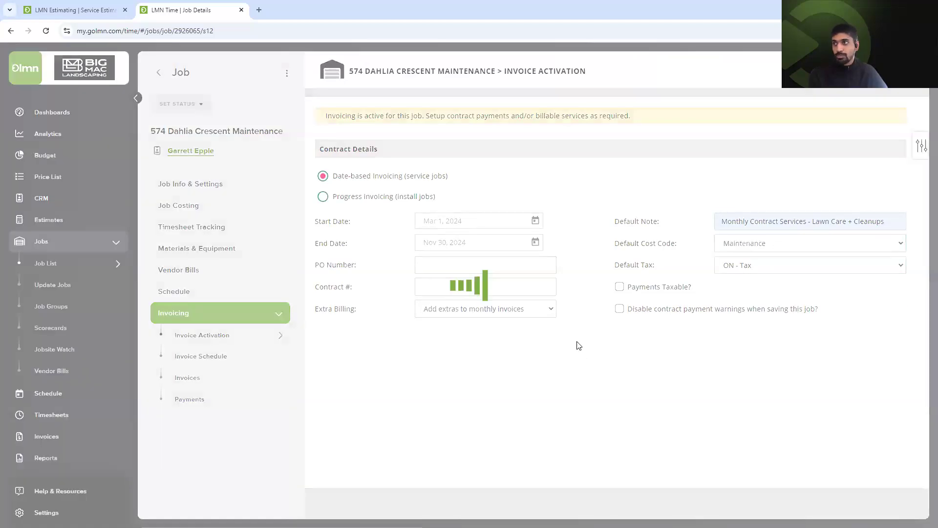
pyautogui.click(620, 287)
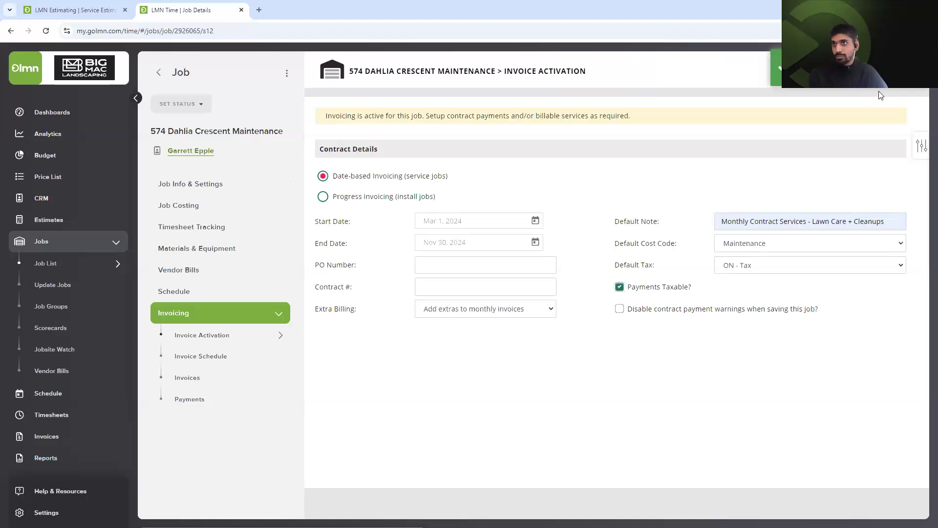
pyautogui.click(207, 358)
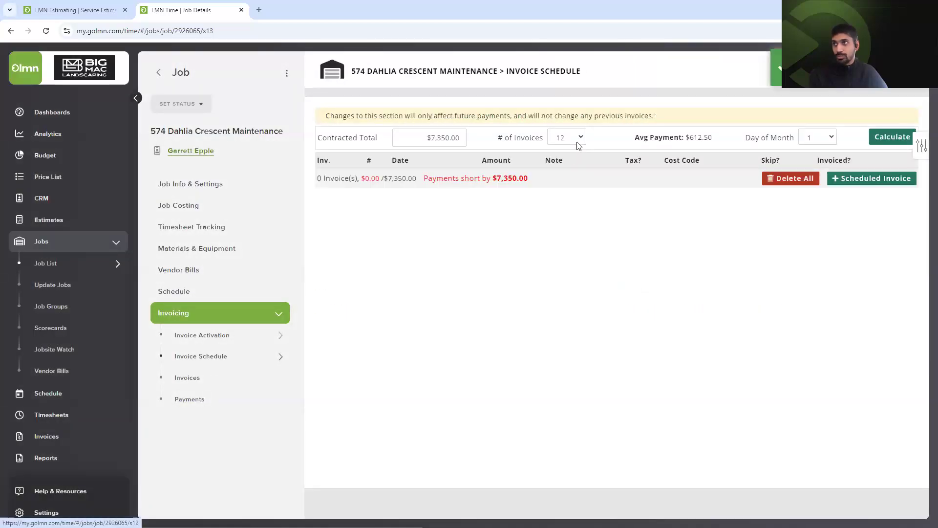
# Generate a schedule of 8 monthly invoices of $918.75, billed on the 31st.
pyautogui.click(577, 139)
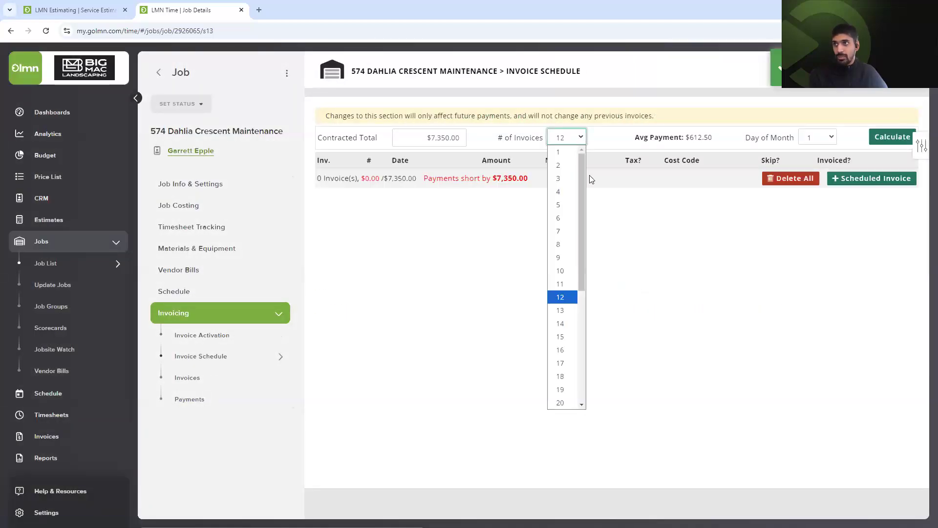
pyautogui.click(560, 244)
pyautogui.click(821, 138)
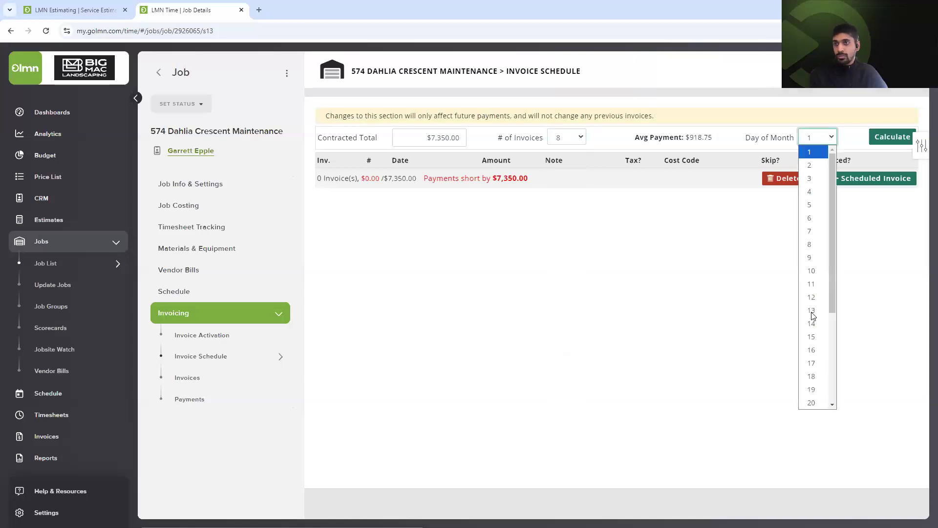
pyautogui.scroll(-3, 817, 325)
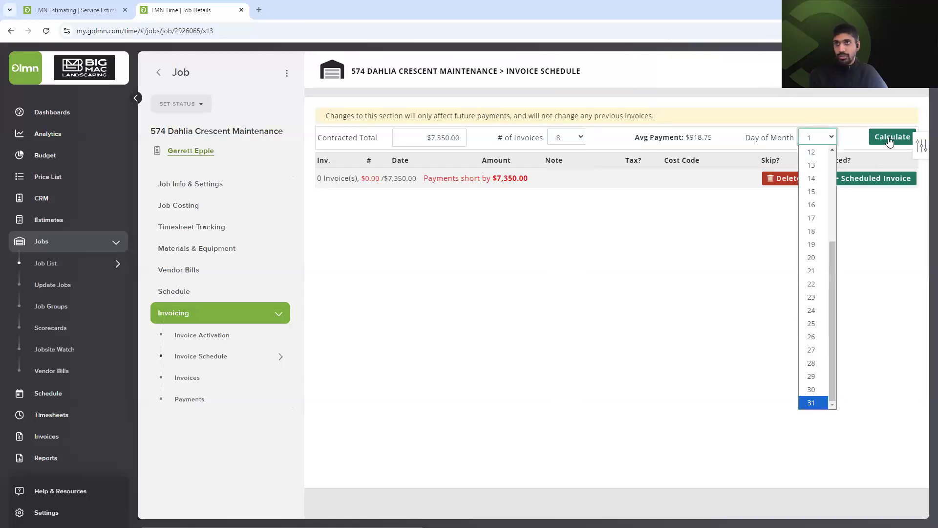
pyautogui.click(811, 402)
pyautogui.click(891, 136)
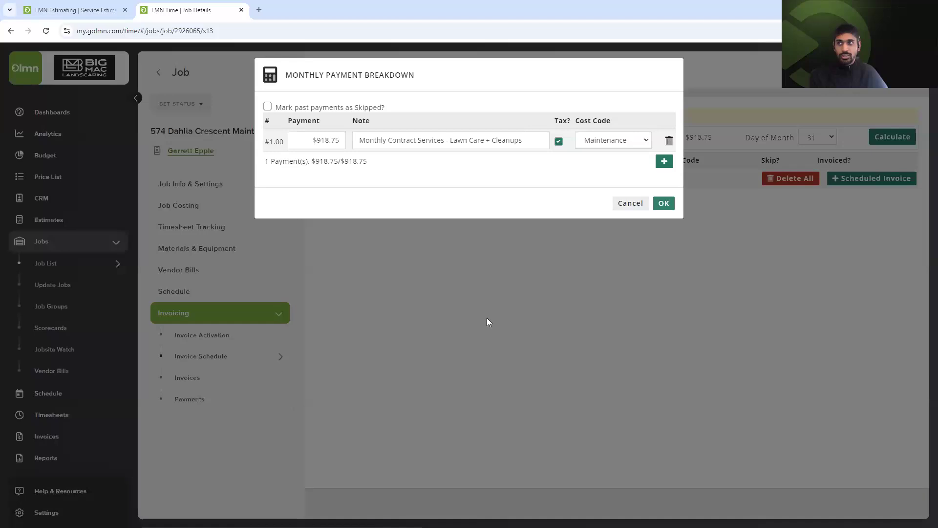
pyautogui.press('Return')
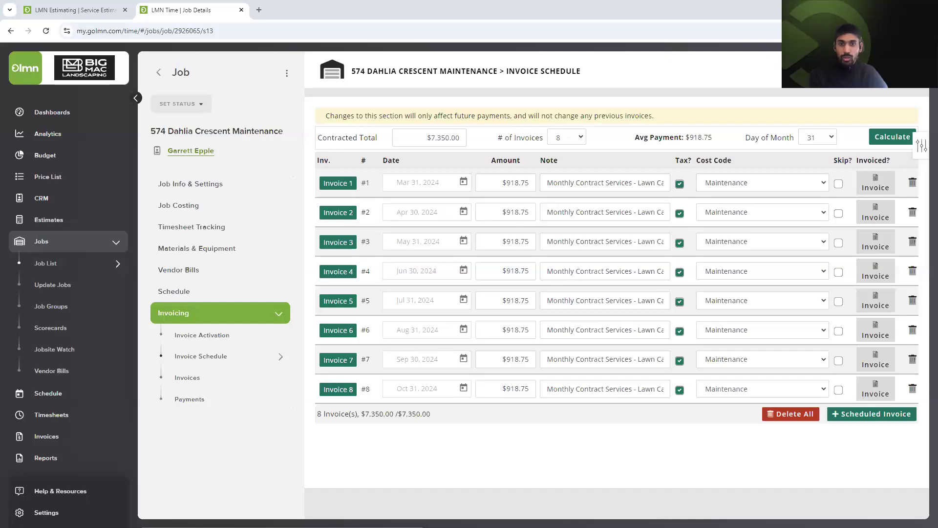
# Check the first invoice's note, then select the default note text in Invoice Activation.
pyautogui.click(555, 184)
pyautogui.click(212, 337)
pyautogui.moveTo(731, 221); pyautogui.dragTo(792, 223)
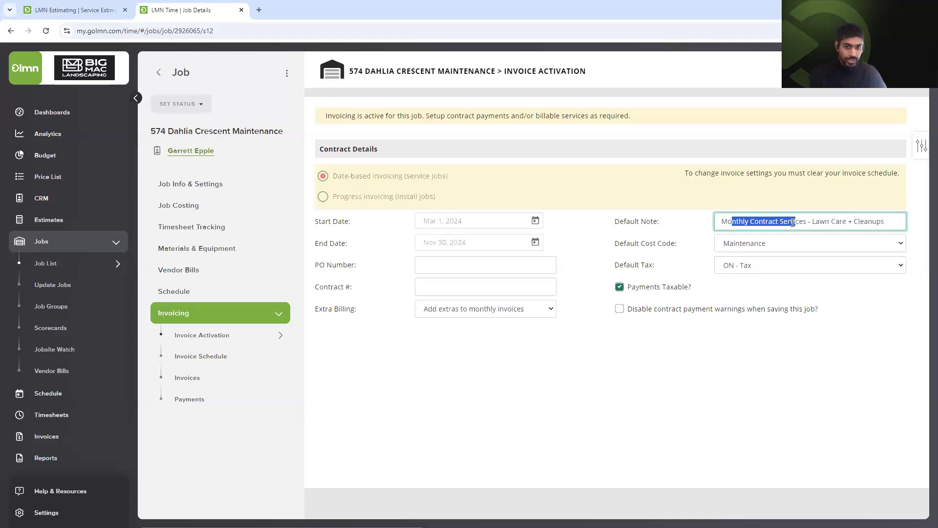
# Select the estimate's Monthly Contract Services invoice text, then go to LMN Time's Job List.
pyautogui.click(84, 11)
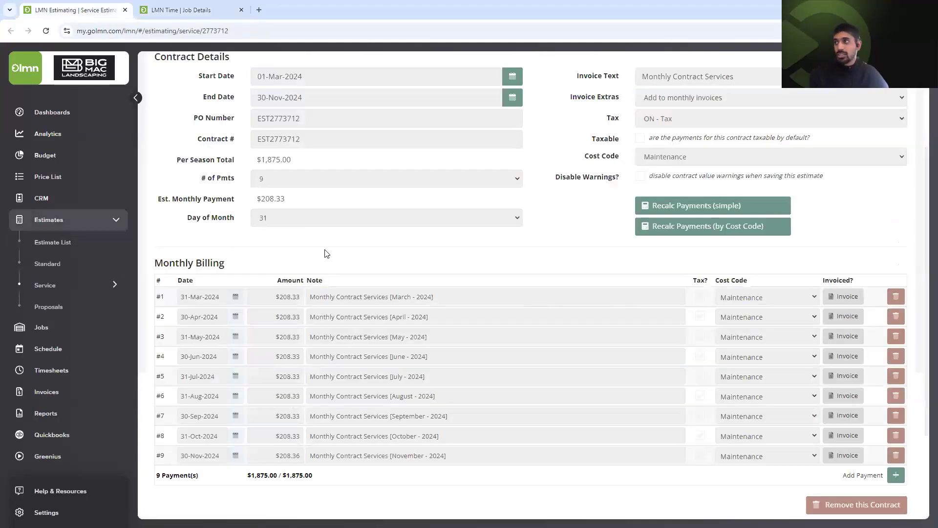
pyautogui.scroll(3, 324, 251)
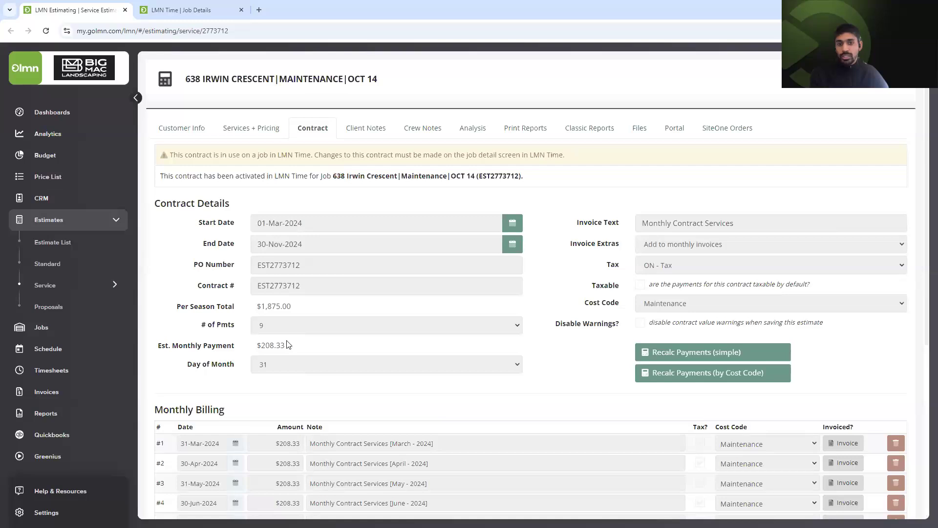
pyautogui.moveTo(737, 223); pyautogui.dragTo(636, 227)
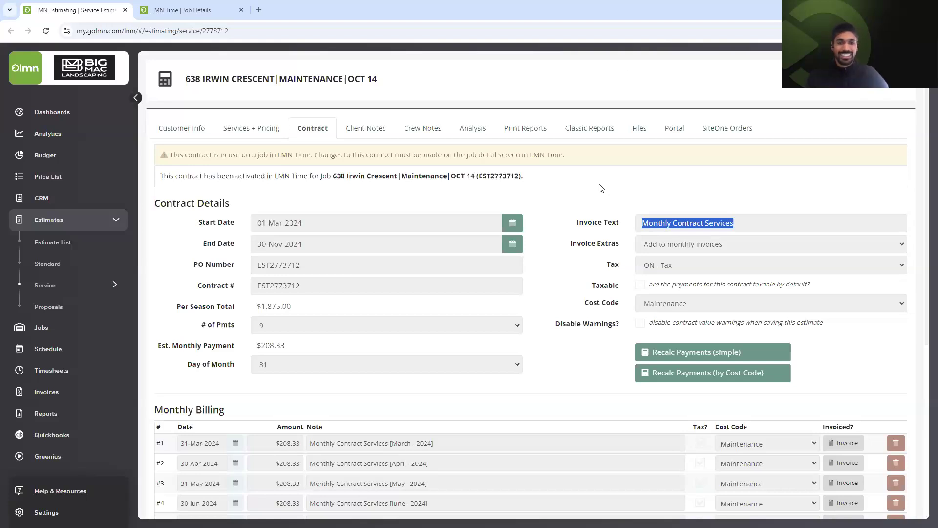
pyautogui.click(210, 9)
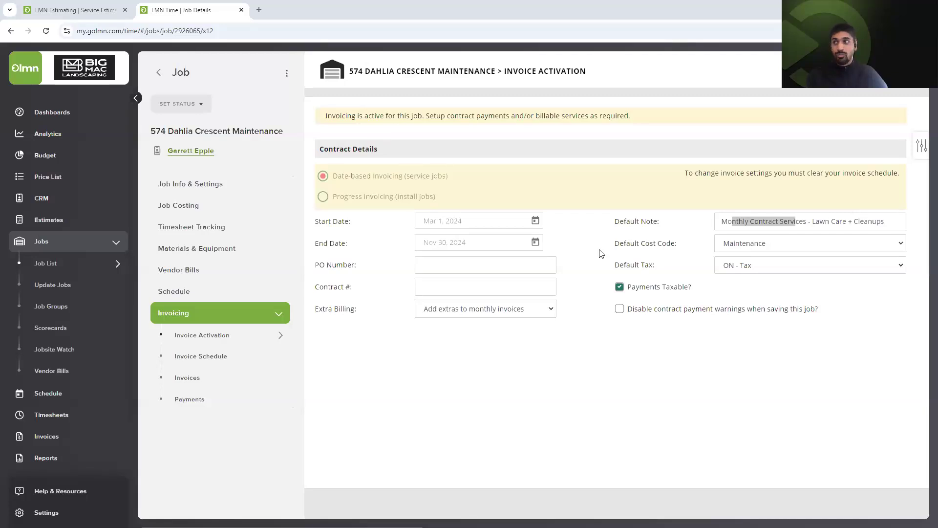
pyautogui.click(58, 262)
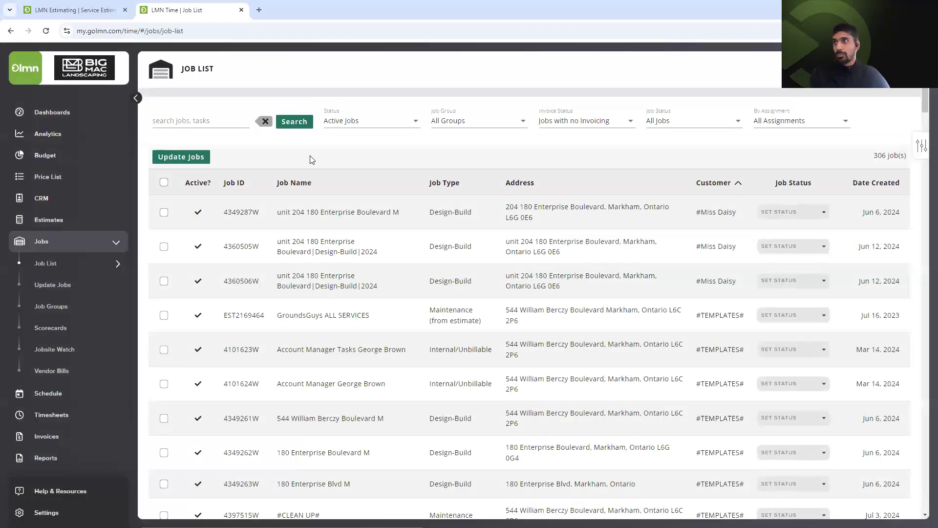
pyautogui.click(608, 121)
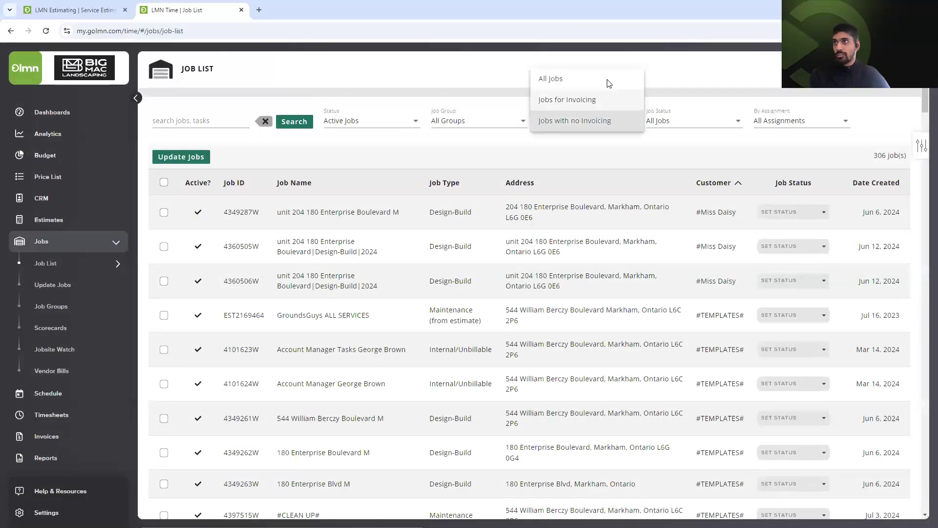
pyautogui.click(608, 84)
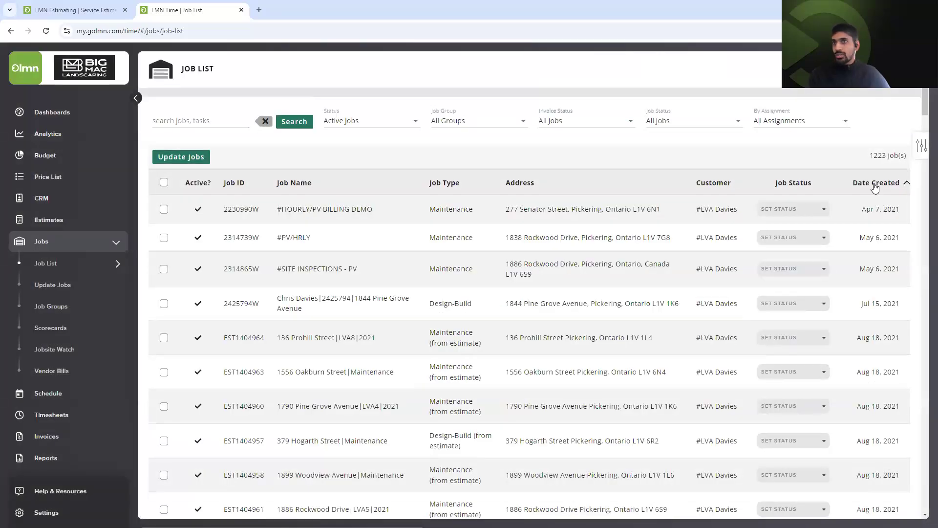
pyautogui.click(874, 183)
pyautogui.click(874, 185)
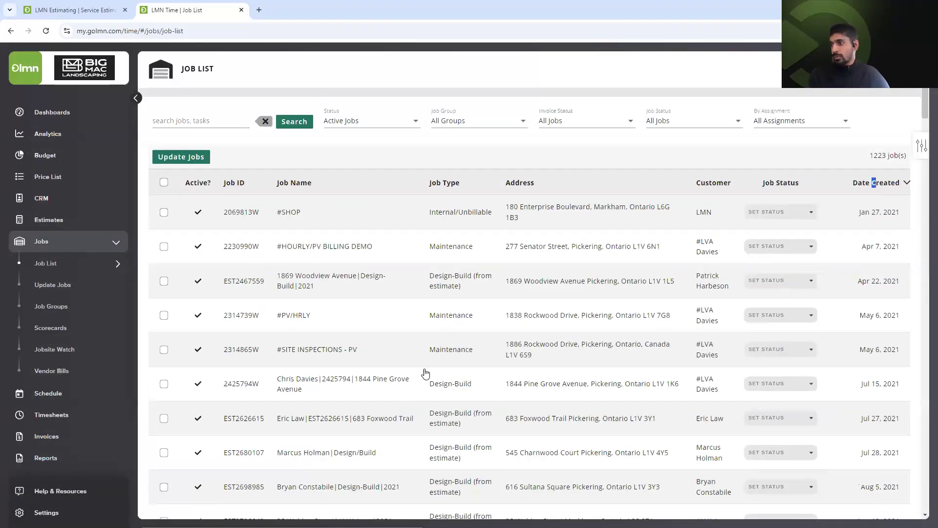
pyautogui.scroll(-4, 407, 400)
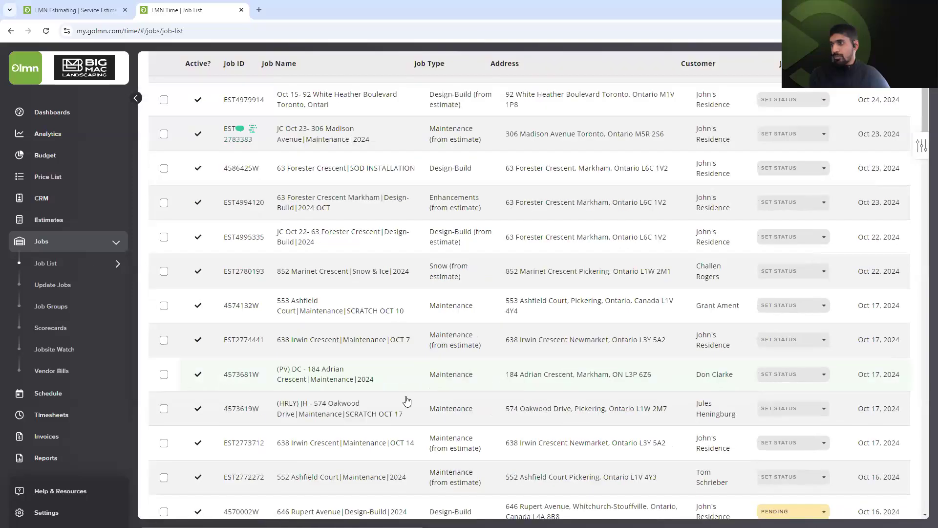
pyautogui.click(436, 375)
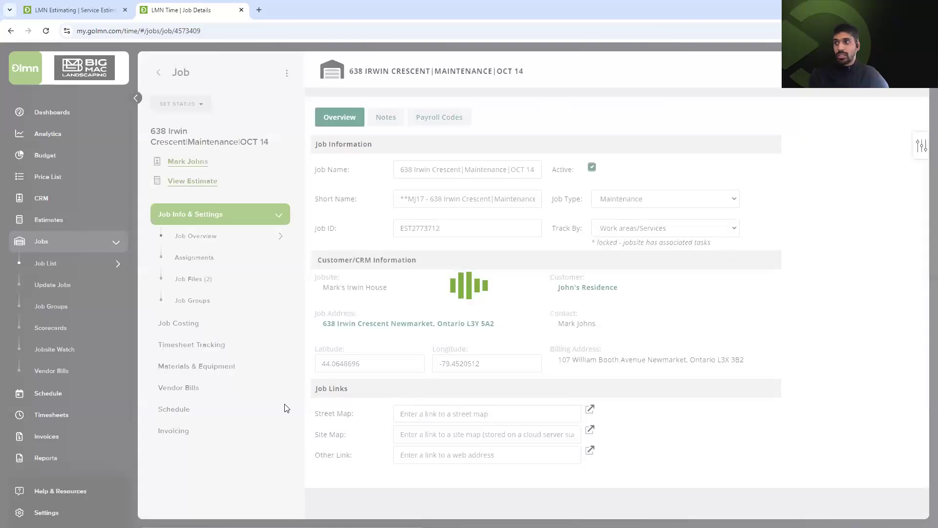
# Generate the September 2024 invoice from the job's invoice schedule, confirming with Yes.
pyautogui.click(205, 432)
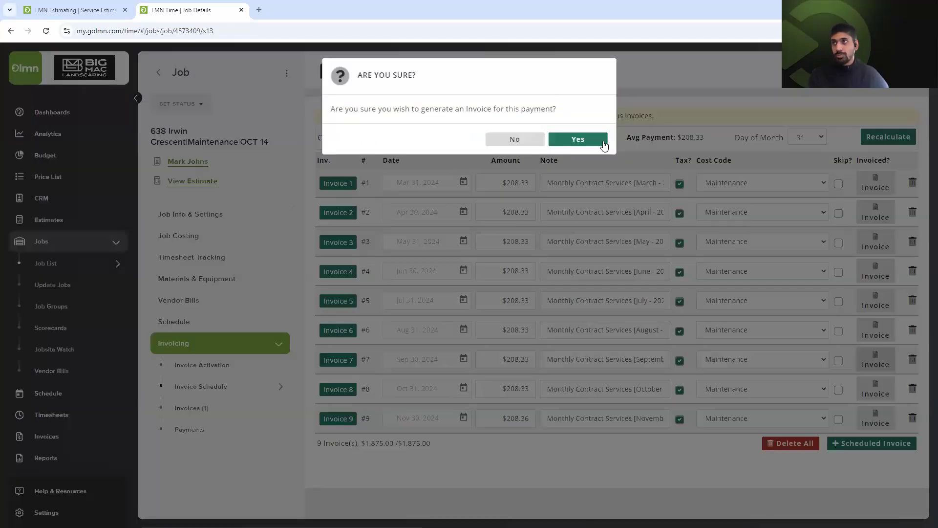
pyautogui.click(578, 139)
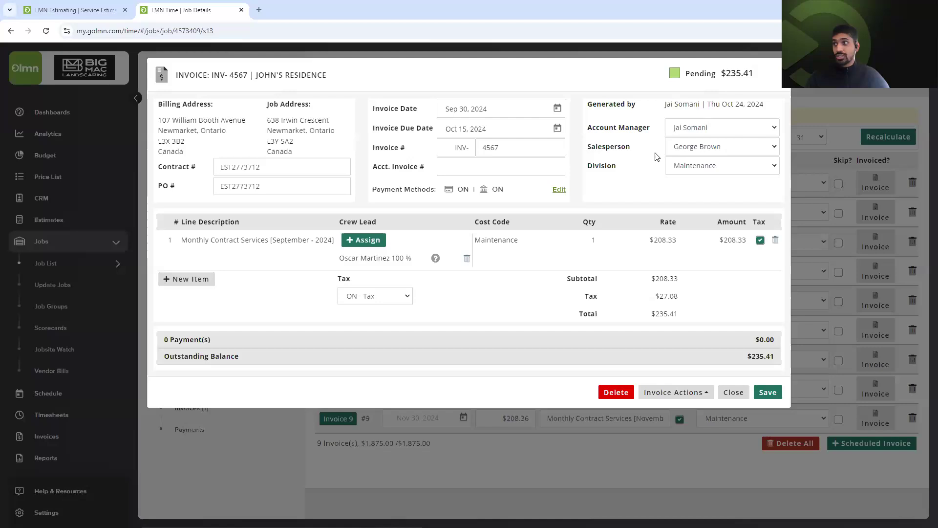
# Assign a second crew lead to the monthly services line, splitting it 50% / 50%.
pyautogui.click(366, 240)
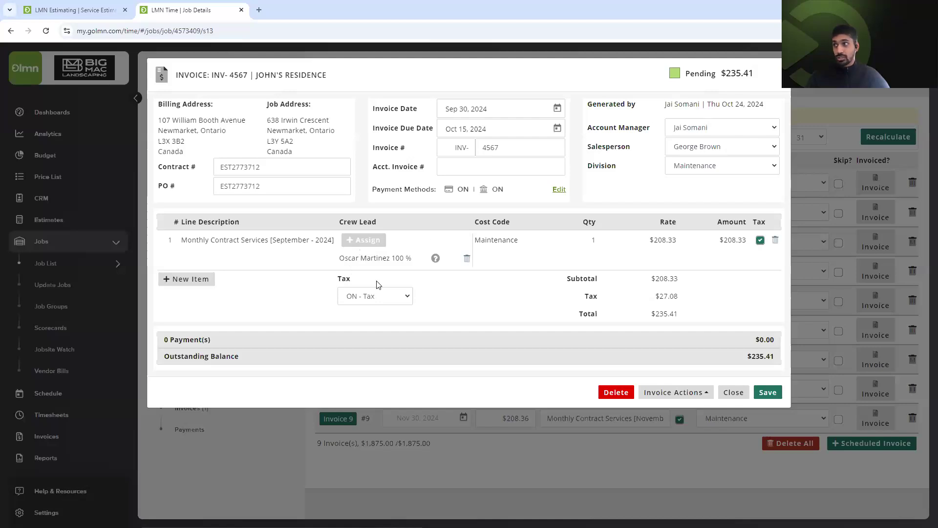
pyautogui.click(387, 242)
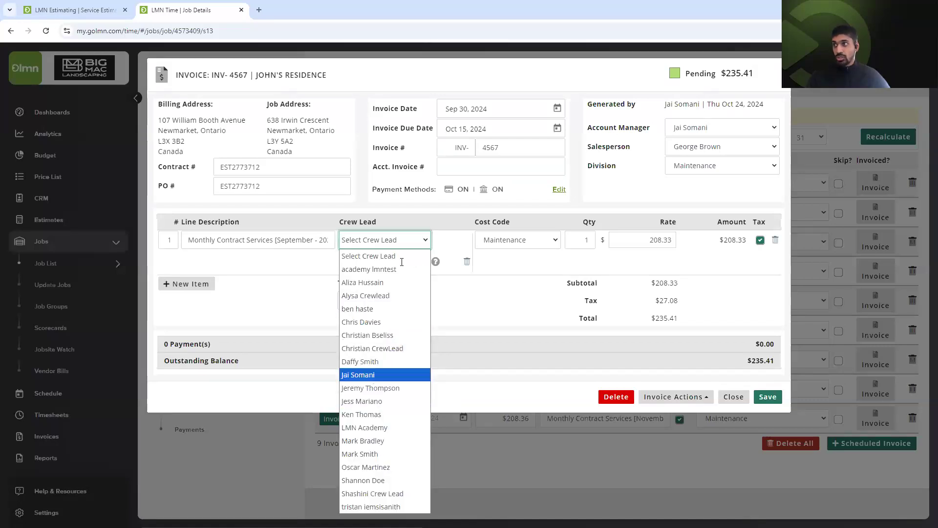
pyautogui.press('Return')
pyautogui.write('50')
pyautogui.press('Tab')
pyautogui.write('50')
pyautogui.click(473, 302)
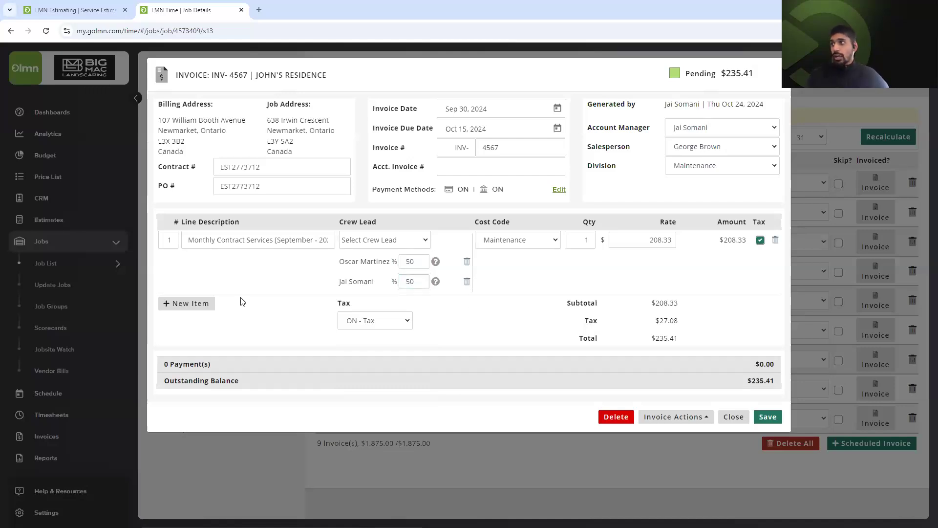
# Add a JASMINE FLOWER line item with quantity 2 at a $70.00 rate.
pyautogui.click(207, 291)
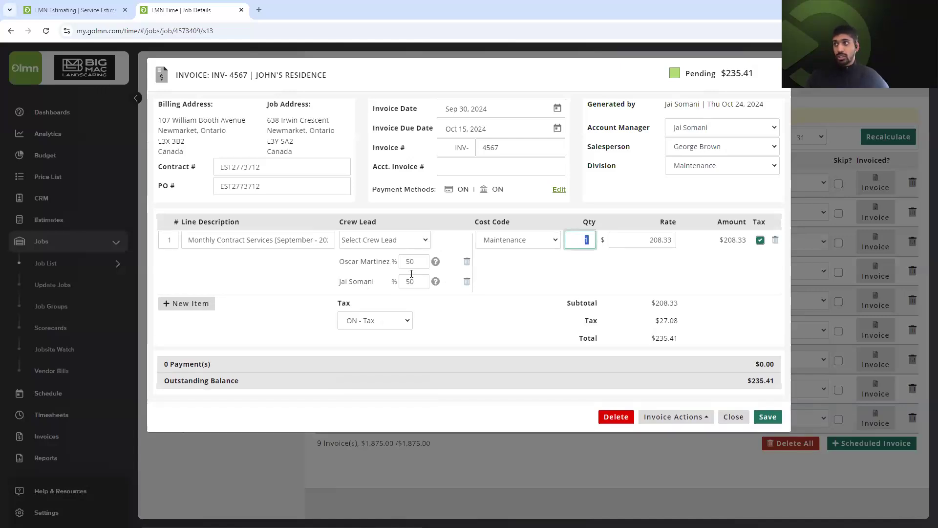
pyautogui.click(206, 304)
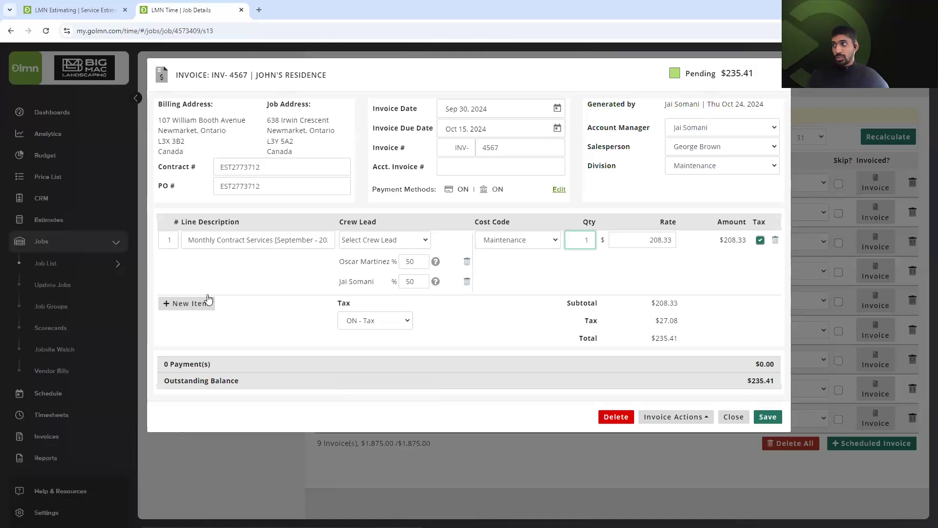
pyautogui.click(297, 302)
pyautogui.click(319, 300)
pyautogui.write('NE FLOWER')
pyautogui.click(402, 321)
pyautogui.press('Tab')
pyautogui.press('Tab')
pyautogui.write('2')
pyautogui.press('Tab')
pyautogui.write('70')
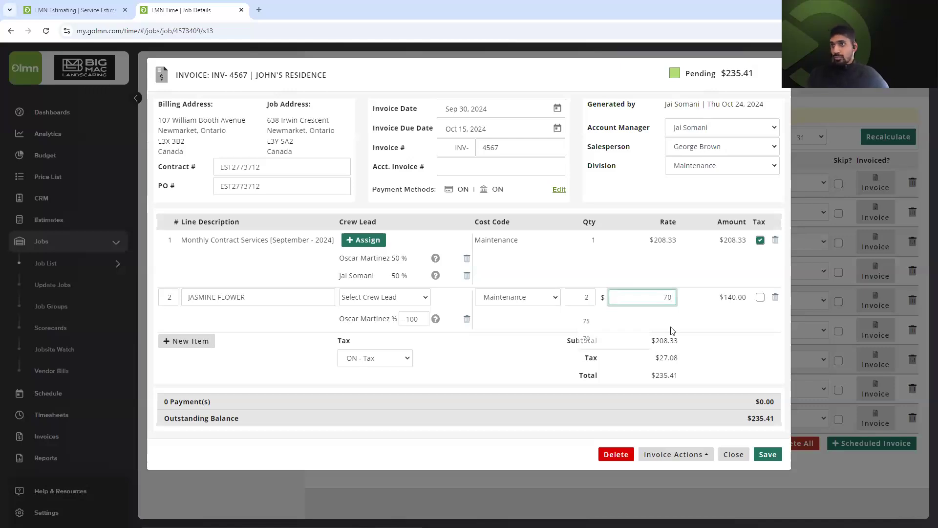
pyautogui.press('Return')
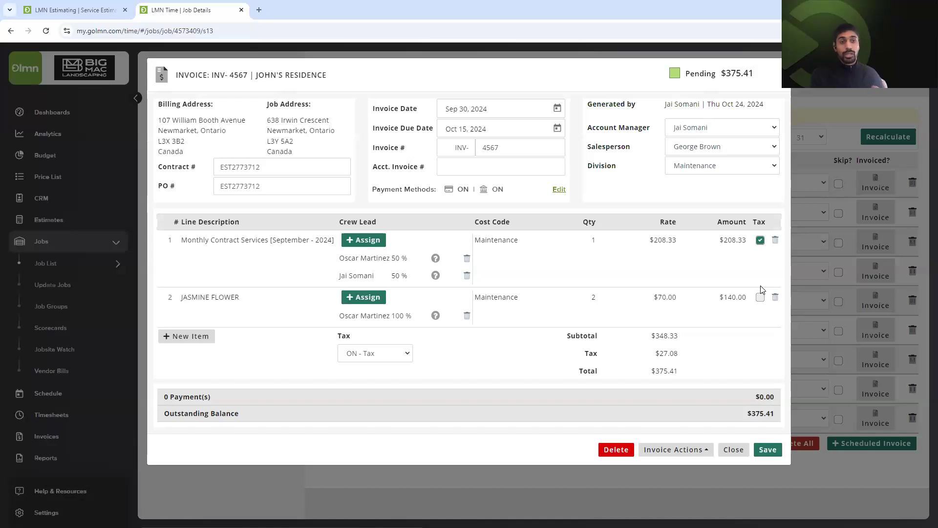
# Set invoice INV-4567 to Review and close it, returning to the job's invoice schedule.
pyautogui.click(699, 451)
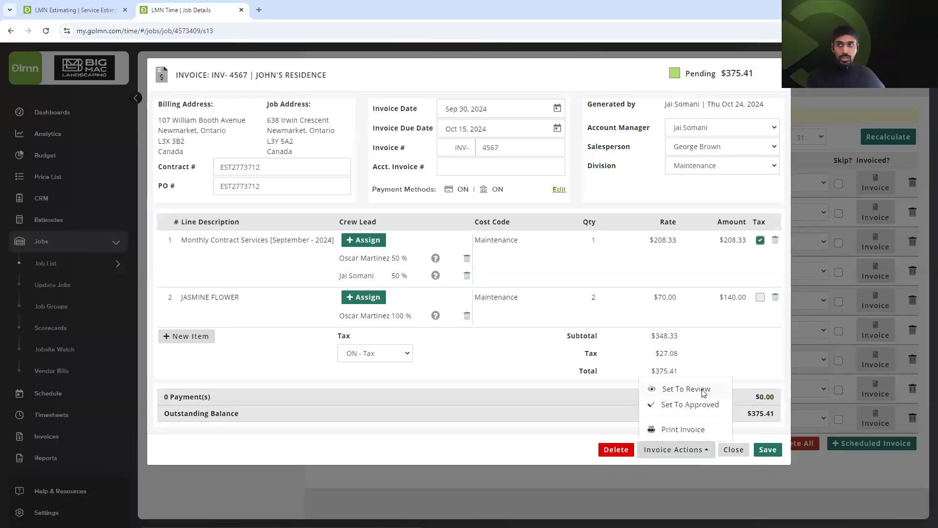
pyautogui.click(703, 393)
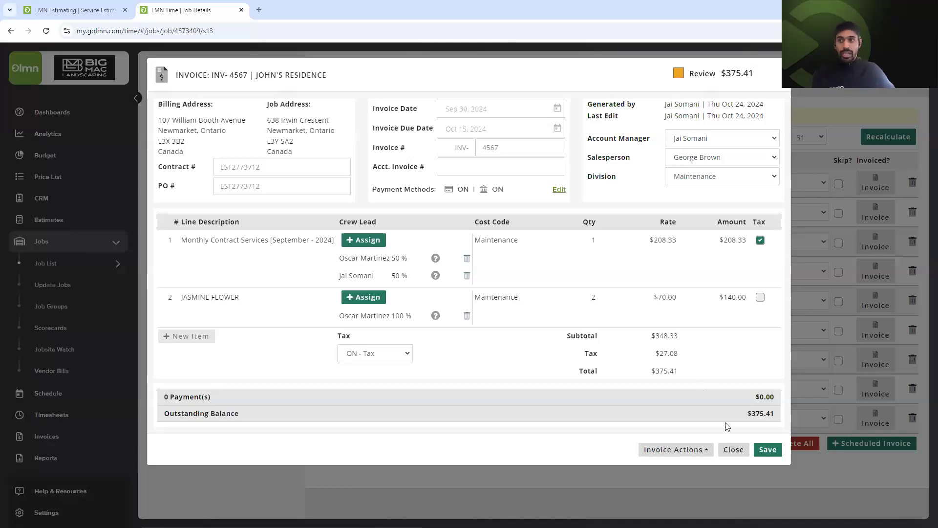
pyautogui.click(924, 432)
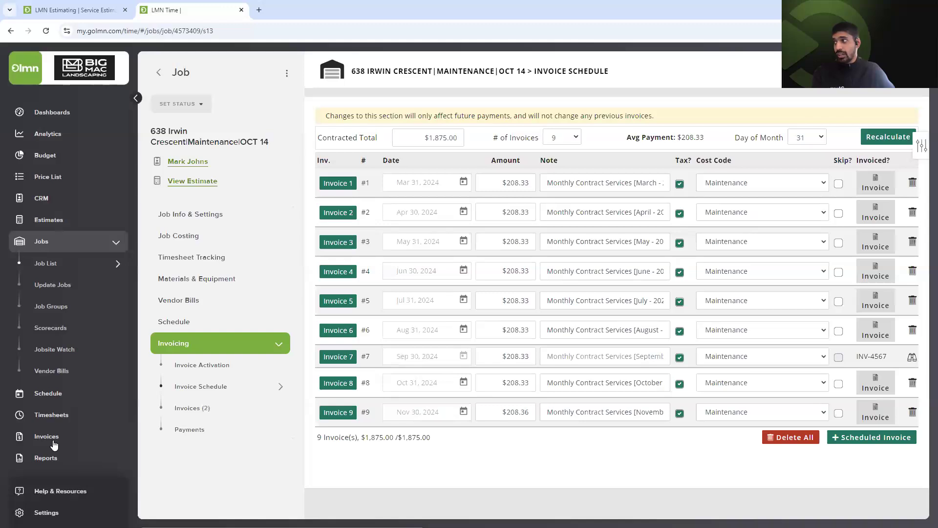
# Open the Invoice List and filter it to Review status.
pyautogui.click(54, 445)
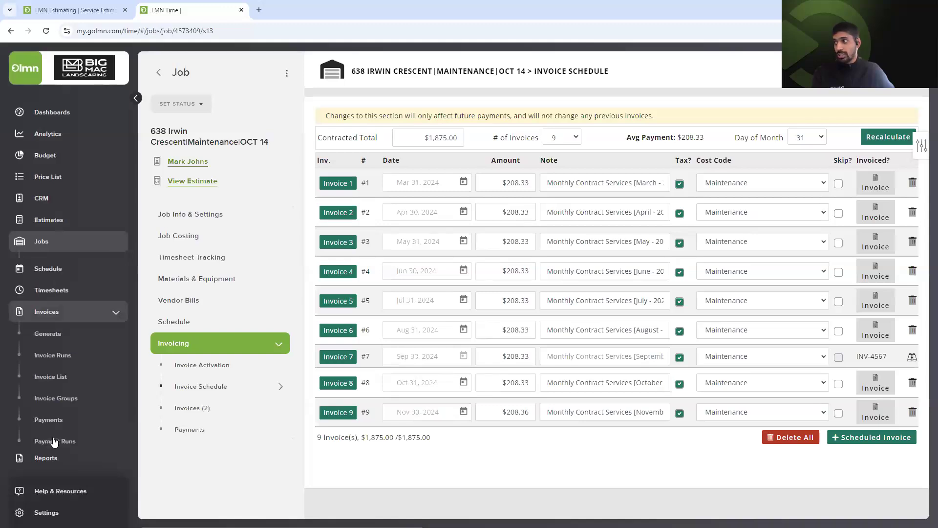
pyautogui.click(51, 371)
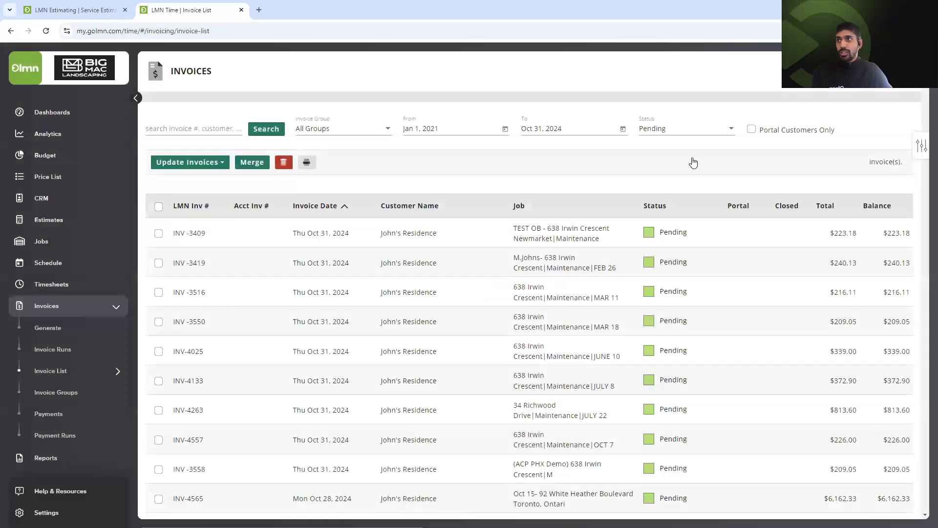
pyautogui.click(681, 155)
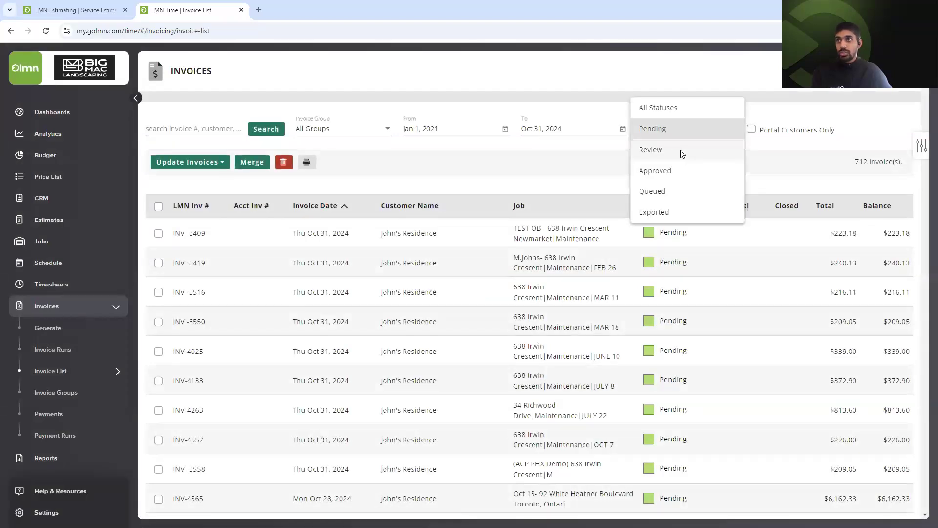
pyautogui.click(683, 154)
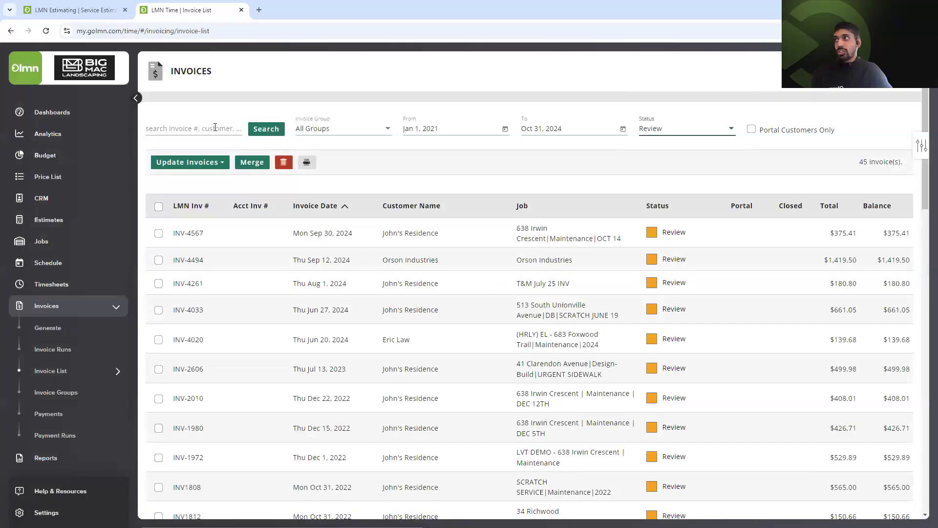
# Search the invoices by the customer's name, narrowing the list to 20.
pyautogui.click(215, 127)
pyautogui.write("JOHN'S")
pyautogui.click(266, 129)
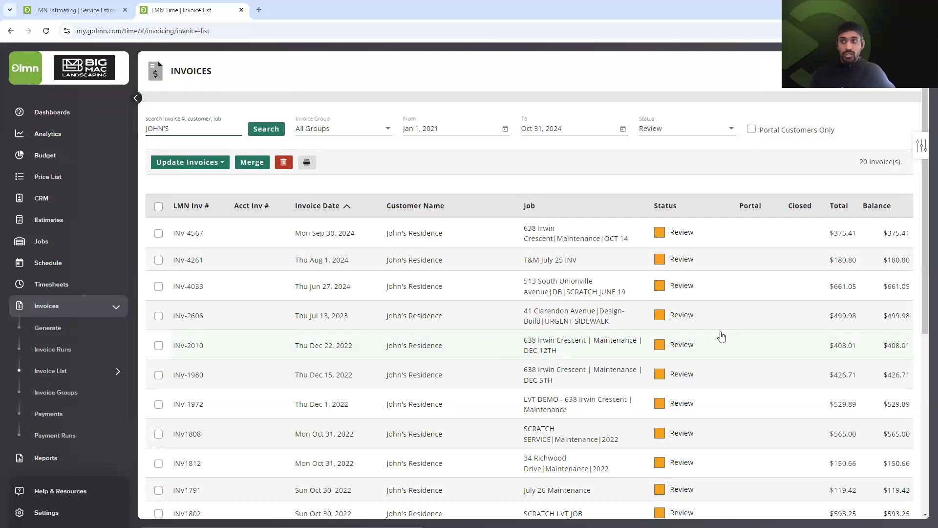
pyautogui.scroll(-4, 718, 338)
pyautogui.scroll(4, 709, 343)
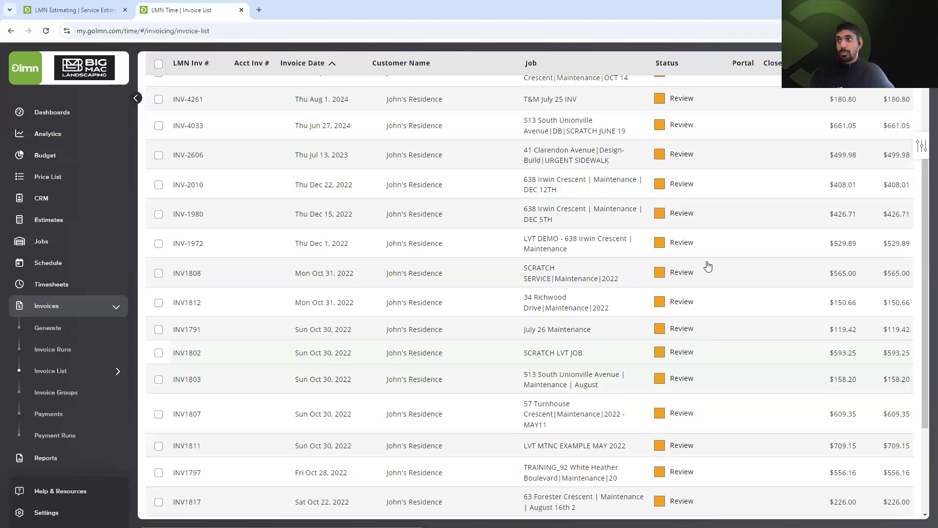
# Open INV-4567, move it back to Pending, then set it to Approved.
pyautogui.click(615, 240)
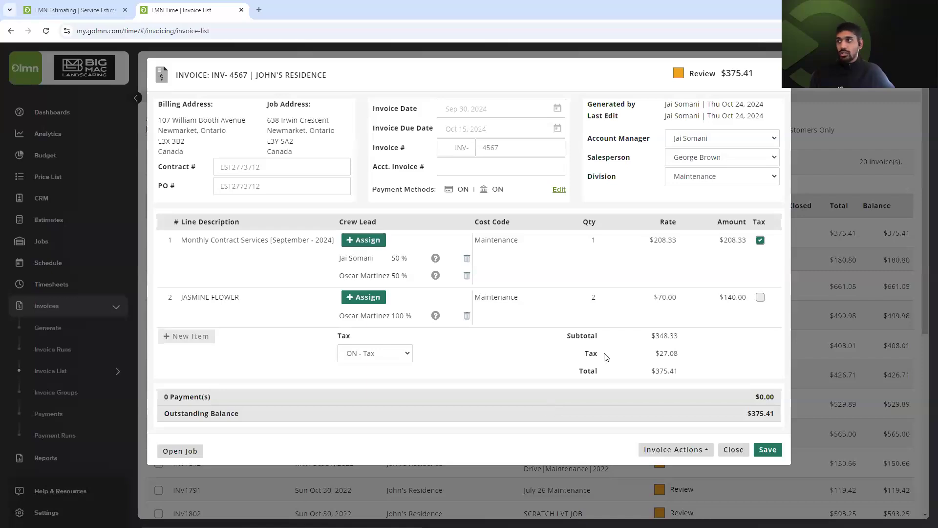
pyautogui.click(674, 449)
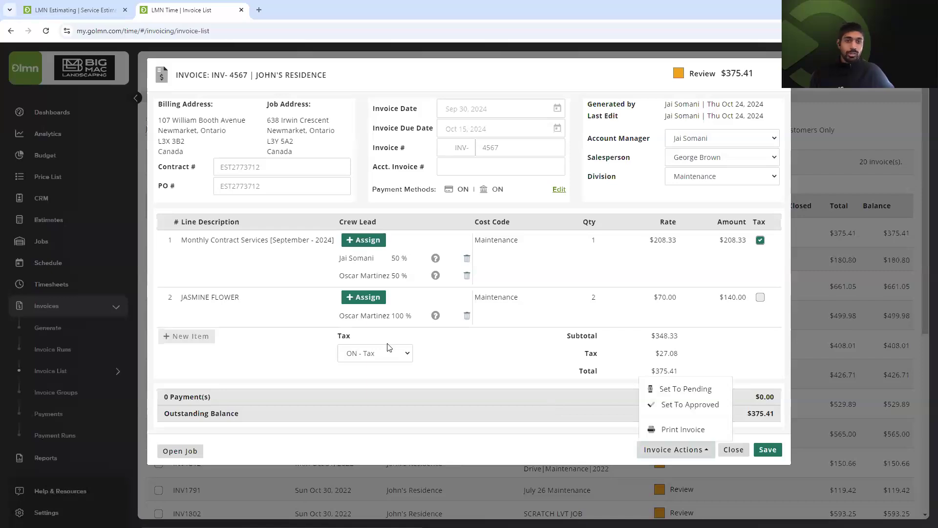
pyautogui.click(678, 392)
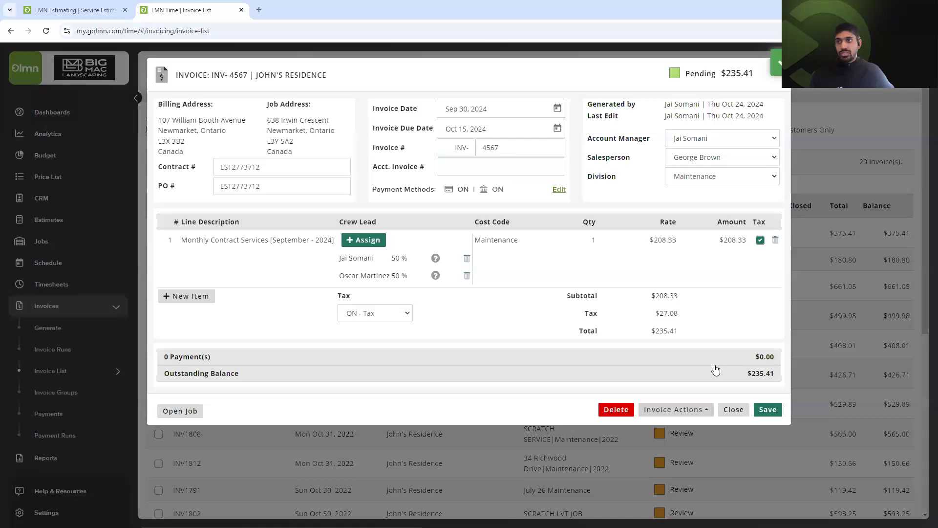
pyautogui.click(679, 410)
pyautogui.click(690, 365)
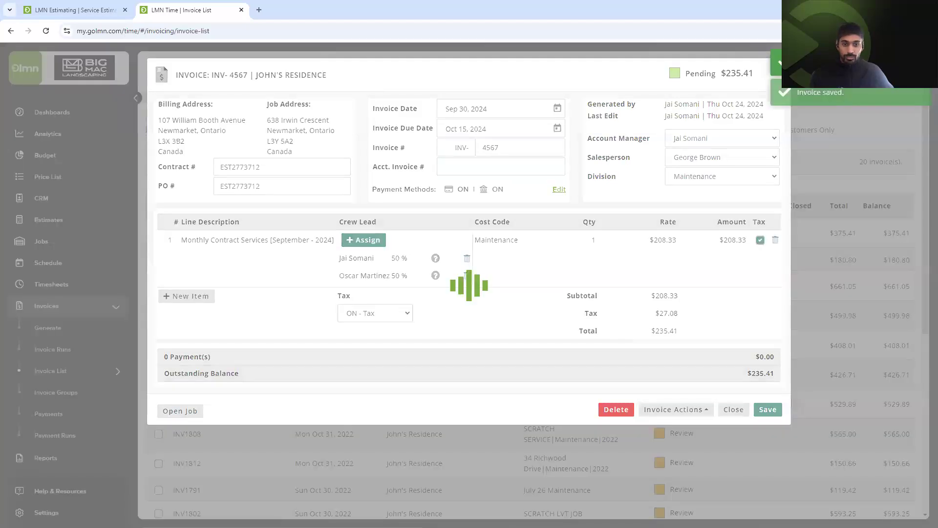
# Save the invoice and change the list's Status filter to Approved, showing 247 invoices.
pyautogui.click(761, 408)
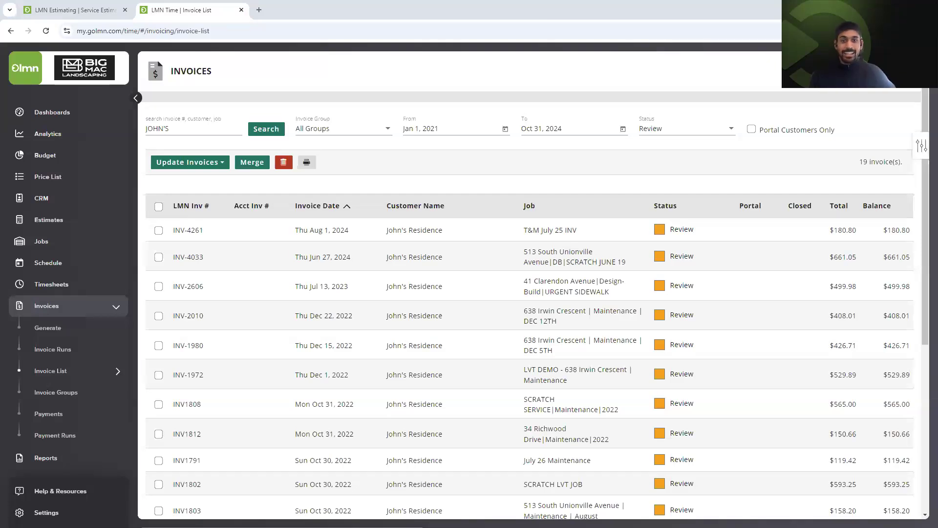
pyautogui.click(675, 129)
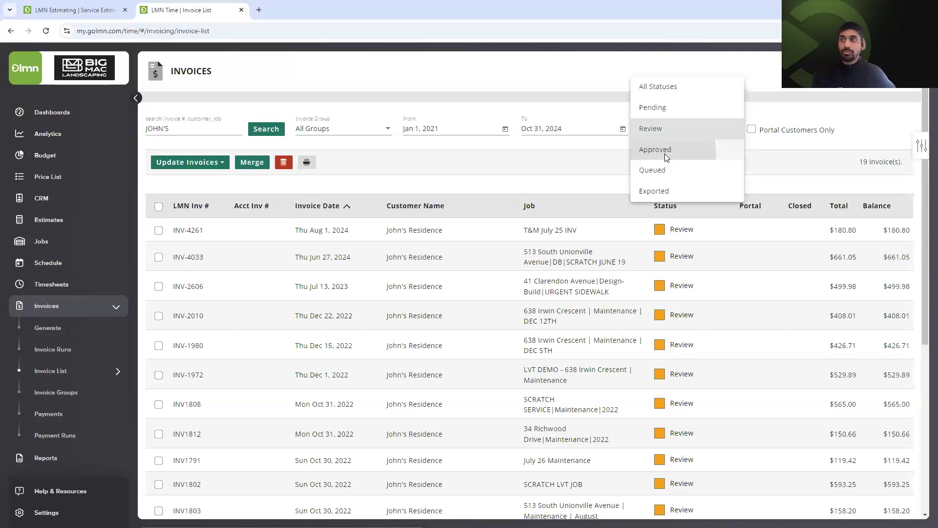
pyautogui.click(664, 149)
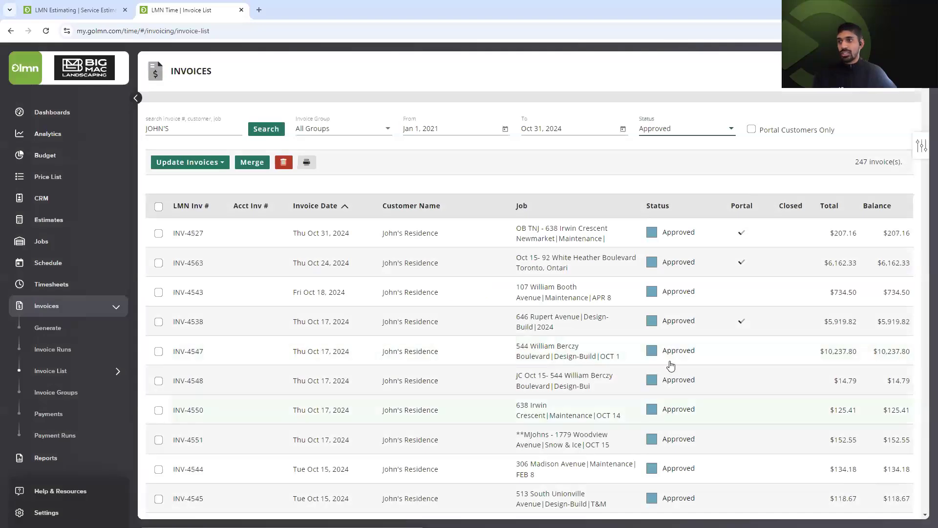
pyautogui.scroll(-1, 562, 326)
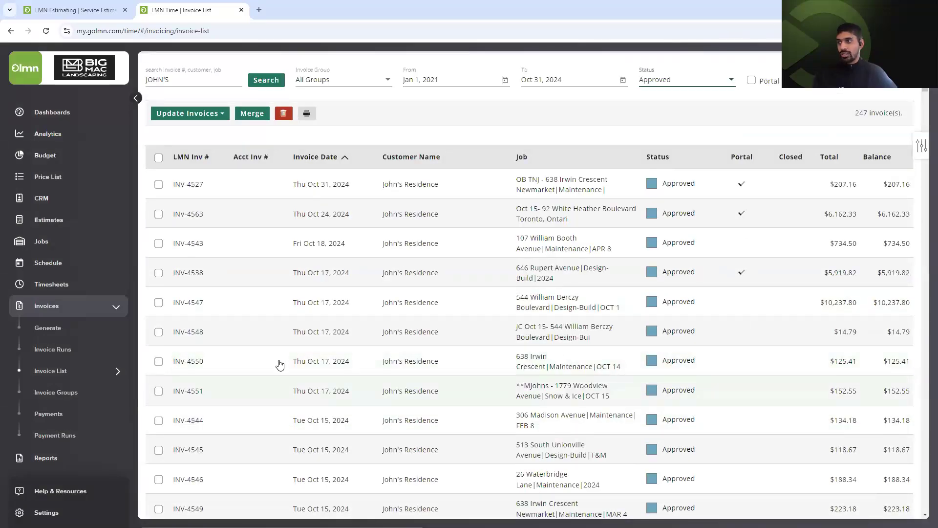
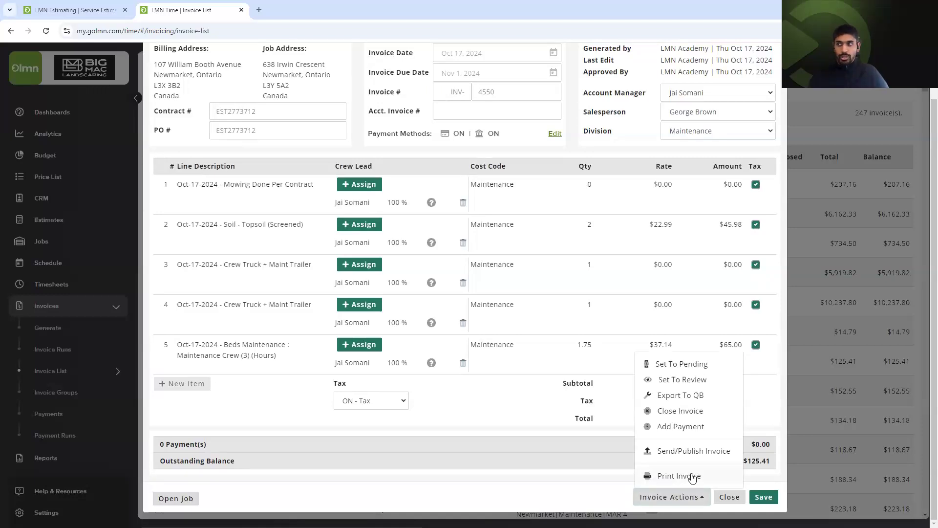
# On invoice INV-4550 ($125.41), choose Print Invoice to show the Print Invoices dialog.
pyautogui.click(679, 476)
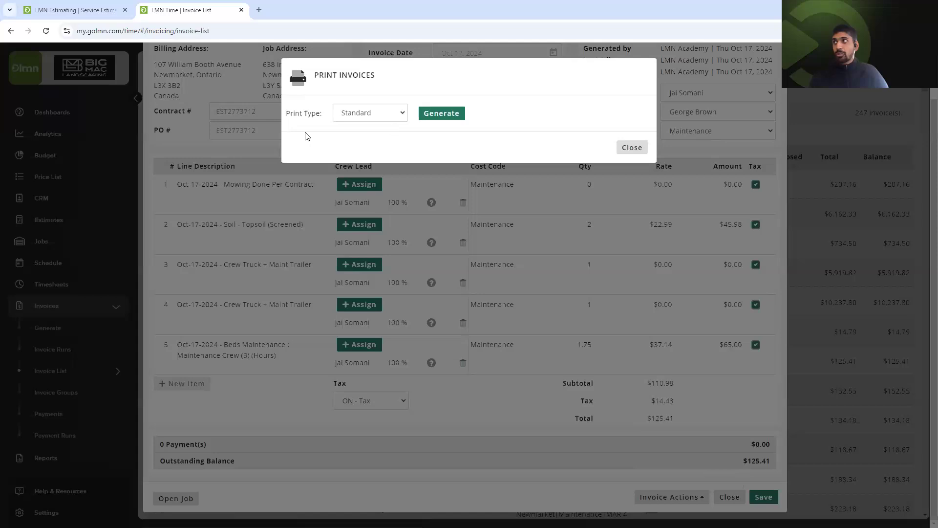
# Dismiss the Print Invoices dialog without printing, leaving the print type as Standard.
pyautogui.click(395, 119)
pyautogui.click(503, 116)
pyautogui.click(632, 147)
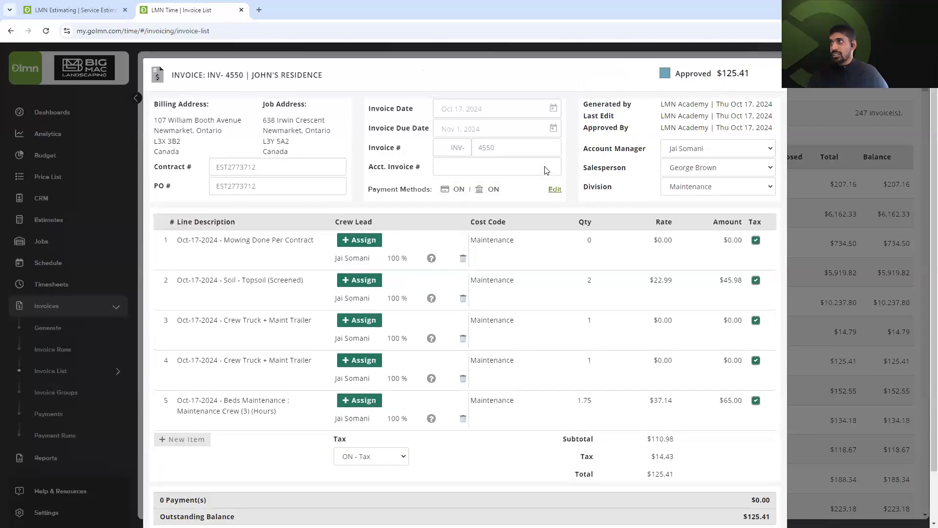
# Close invoice INV-4550 and scroll the 247 approved invoices to locate INV-4567.
pyautogui.scroll(-2, 724, 484)
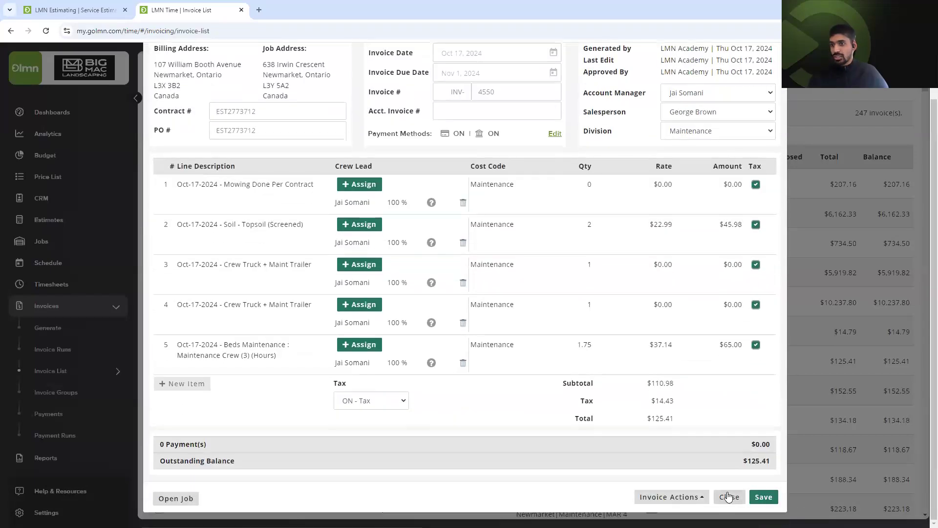
pyautogui.click(728, 496)
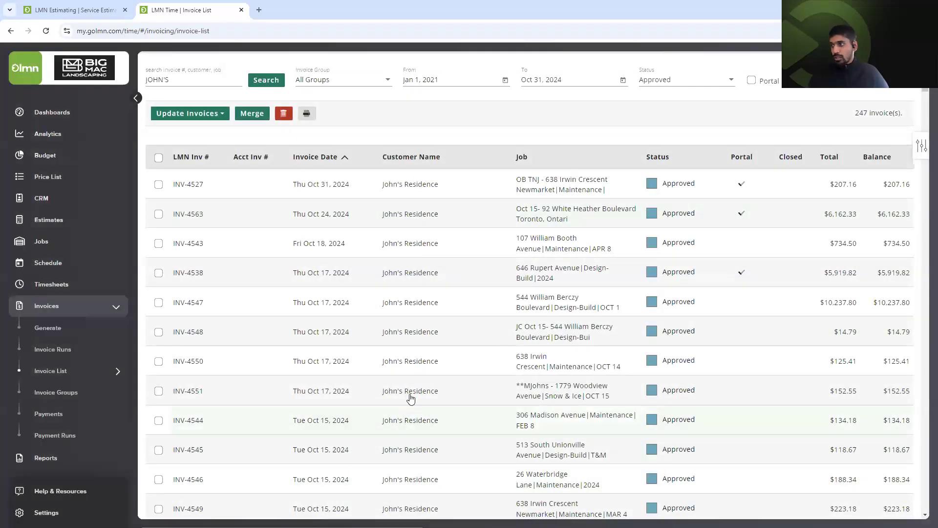
pyautogui.scroll(-15, 565, 383)
pyautogui.scroll(-2, 582, 370)
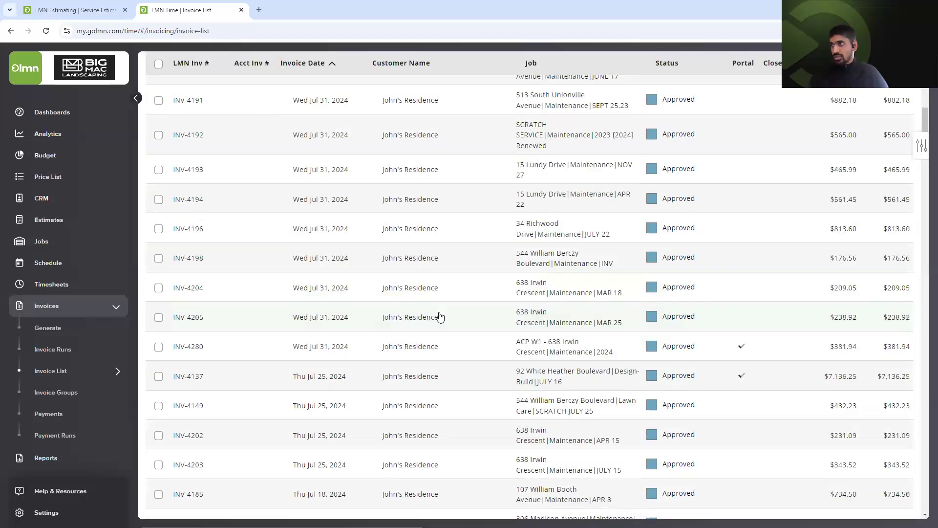
pyautogui.scroll(5, 440, 316)
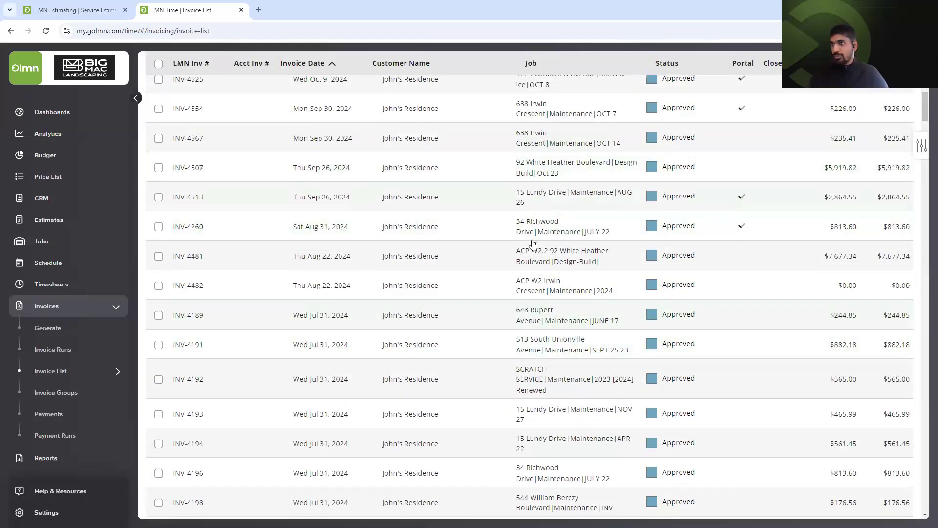
# Generate a Standard print PDF of invoice INV-4567 ($235.41) and open it.
pyautogui.click(590, 138)
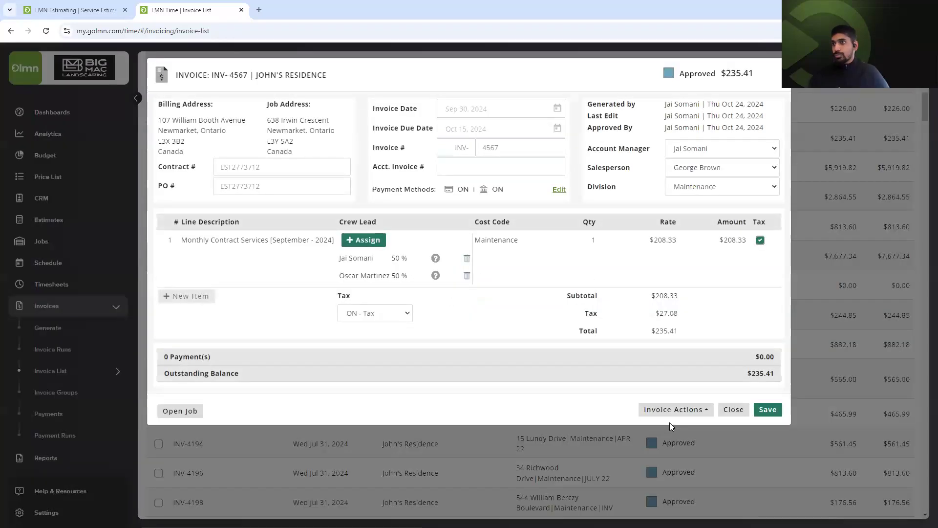
pyautogui.click(686, 412)
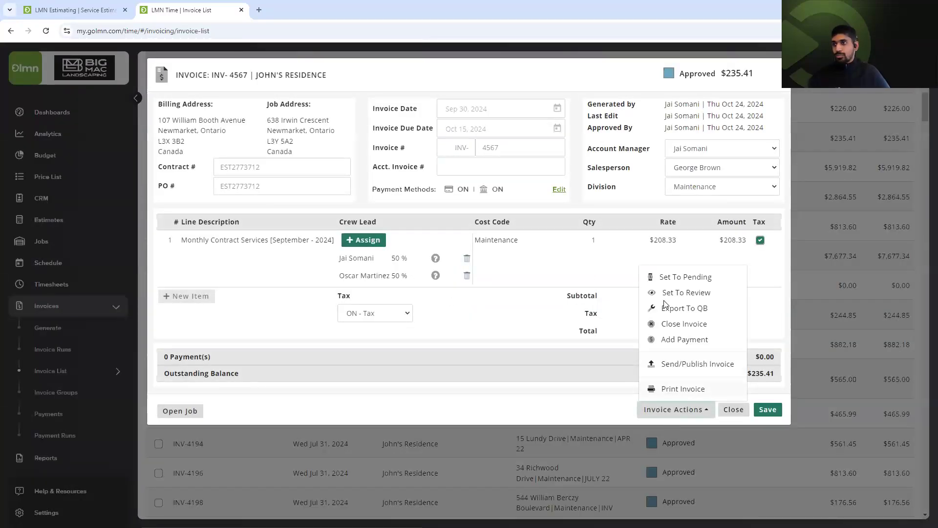
pyautogui.click(691, 390)
pyautogui.click(434, 114)
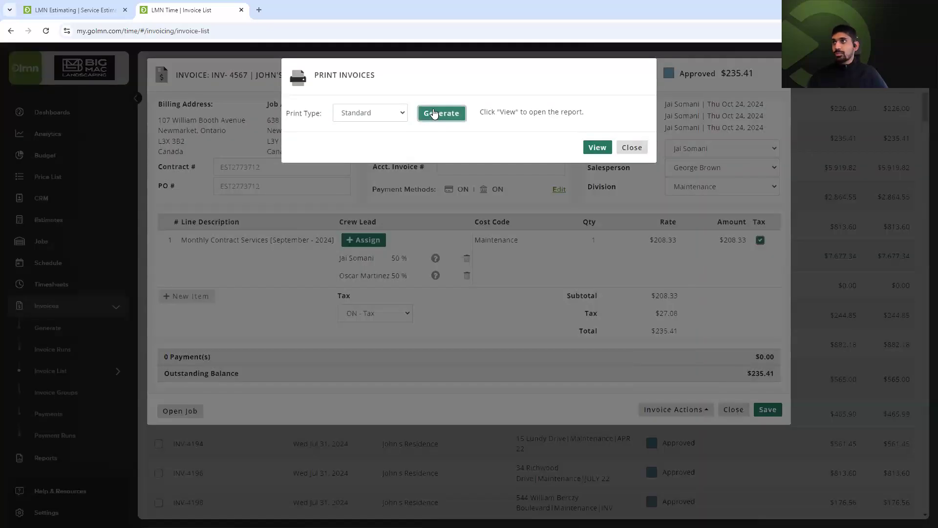
pyautogui.click(604, 147)
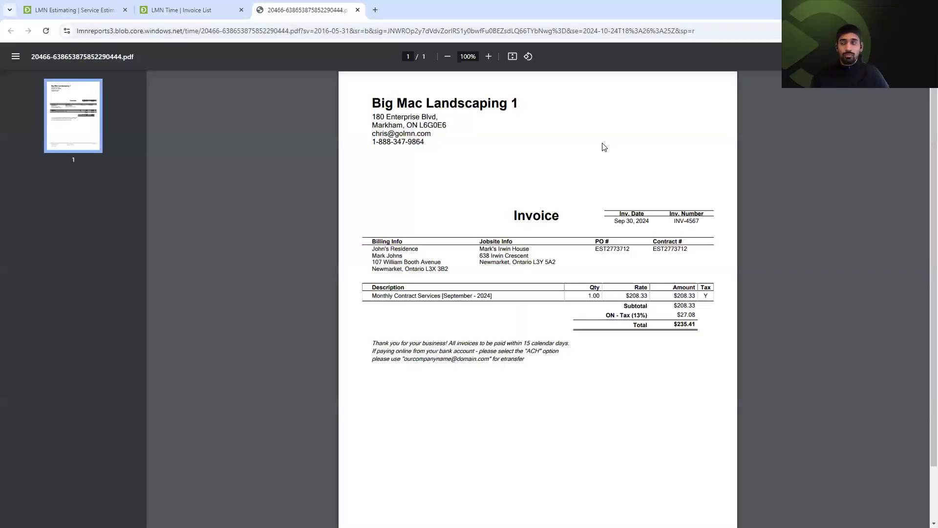
# Zoom the INV-4567 PDF to 125%, highlight its payment-terms footer, then close the PDF tab.
pyautogui.click(488, 57)
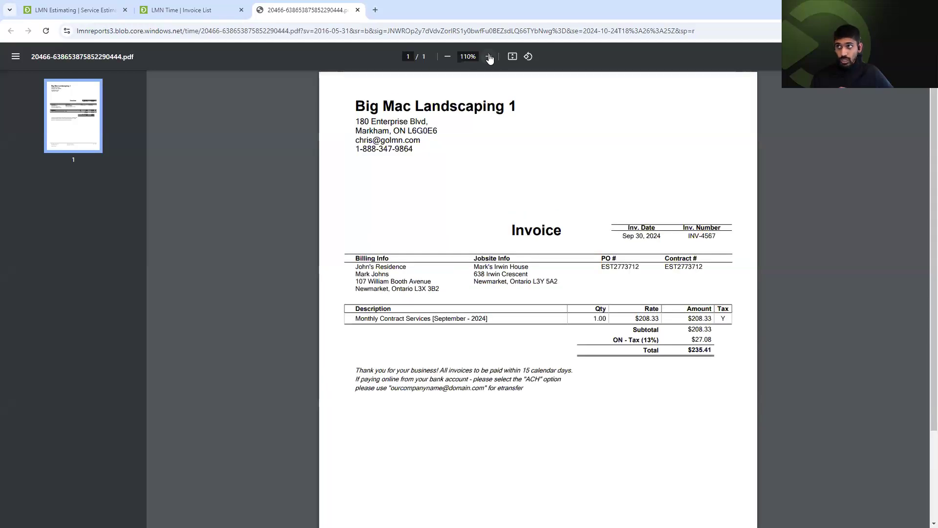
pyautogui.click(489, 57)
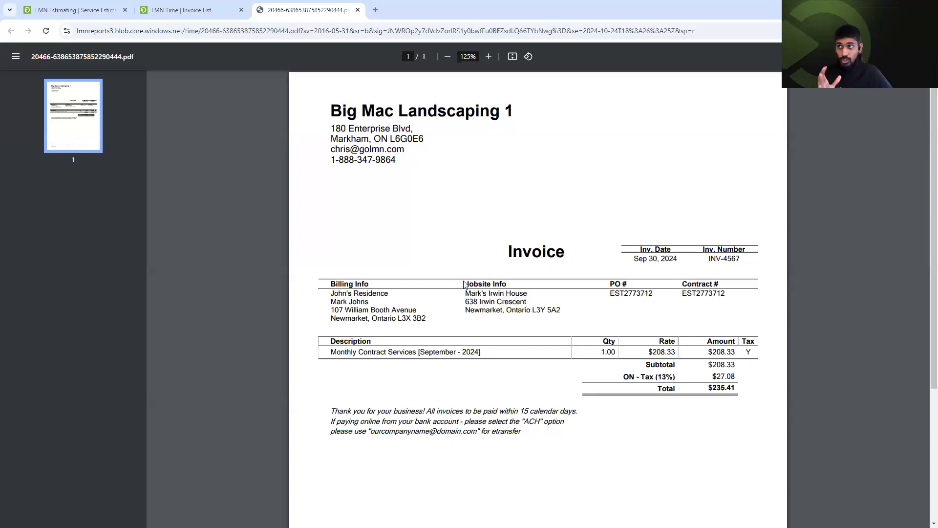
pyautogui.scroll(-1, 583, 219)
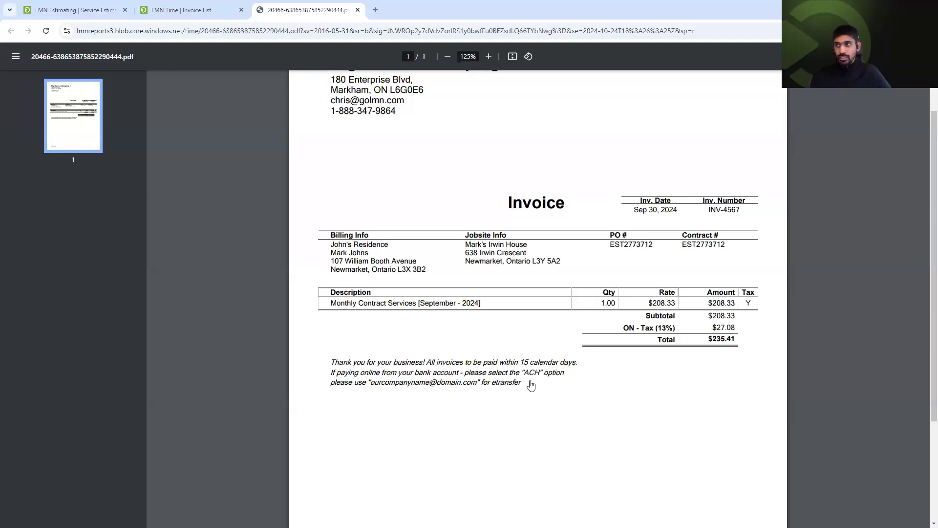
pyautogui.moveTo(333, 364); pyautogui.dragTo(427, 384)
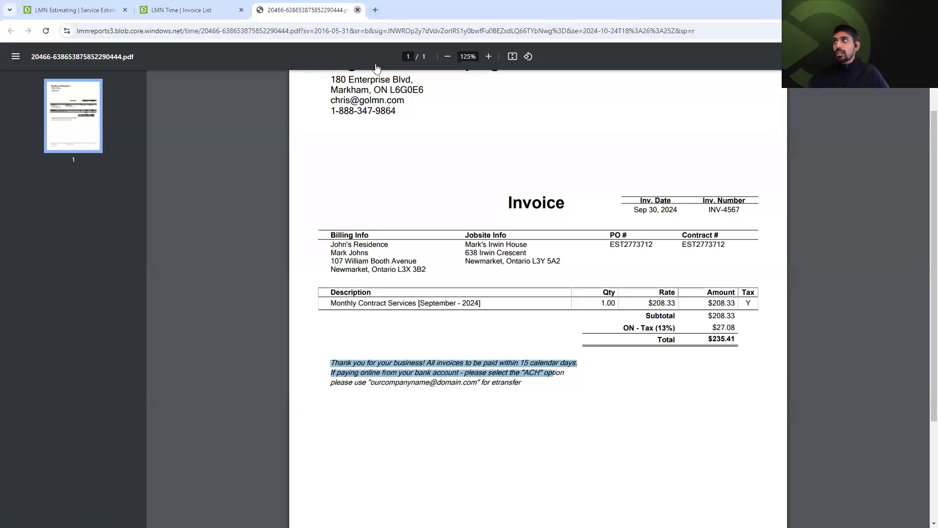
pyautogui.click(356, 10)
pyautogui.click(651, 413)
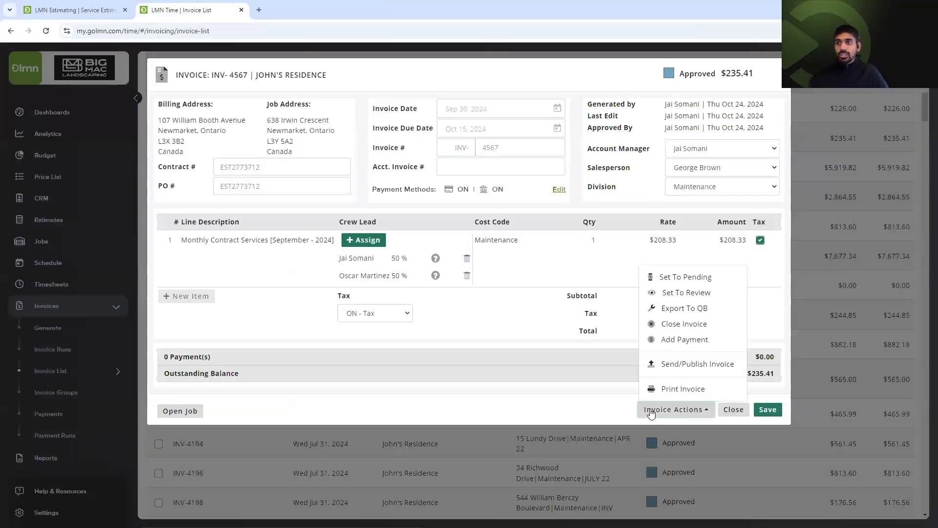
# Export INV-4567 to QB, set it back to Pending then Approved, and close it.
pyautogui.click(690, 309)
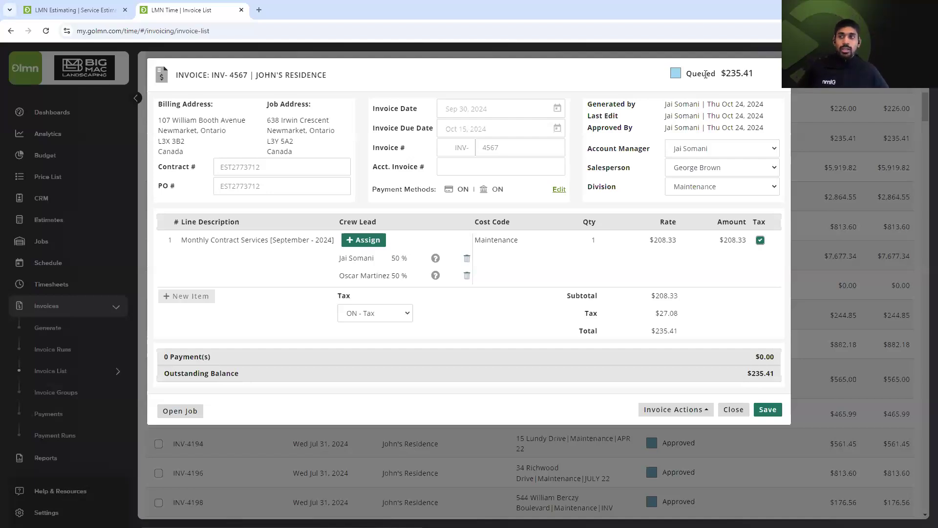
pyautogui.click(684, 411)
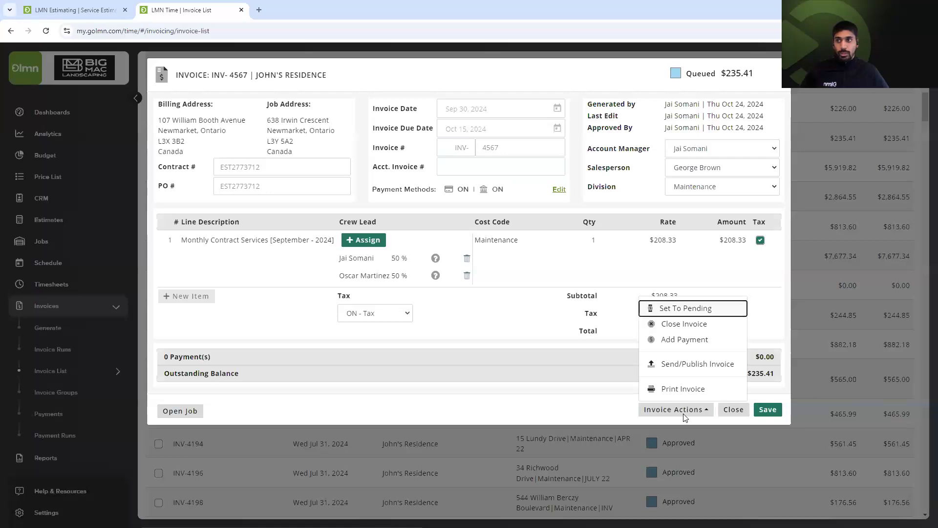
pyautogui.click(665, 410)
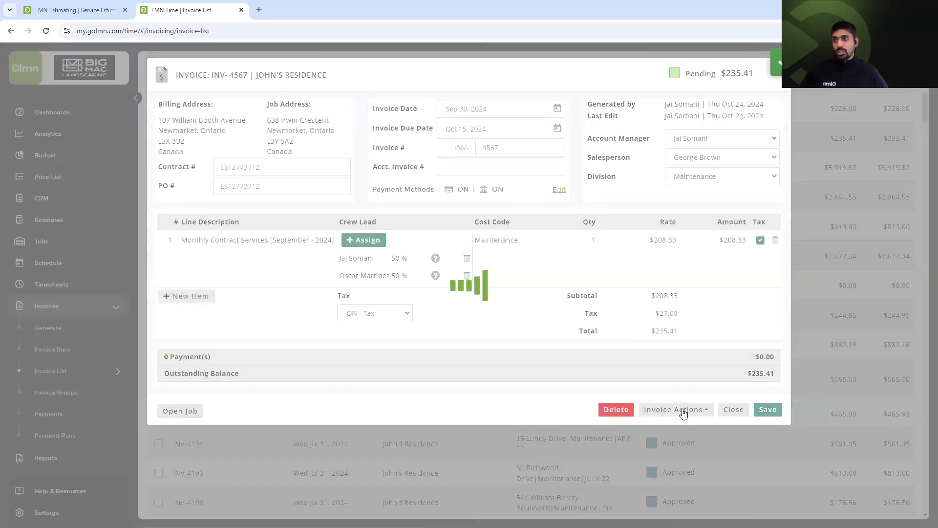
pyautogui.click(683, 413)
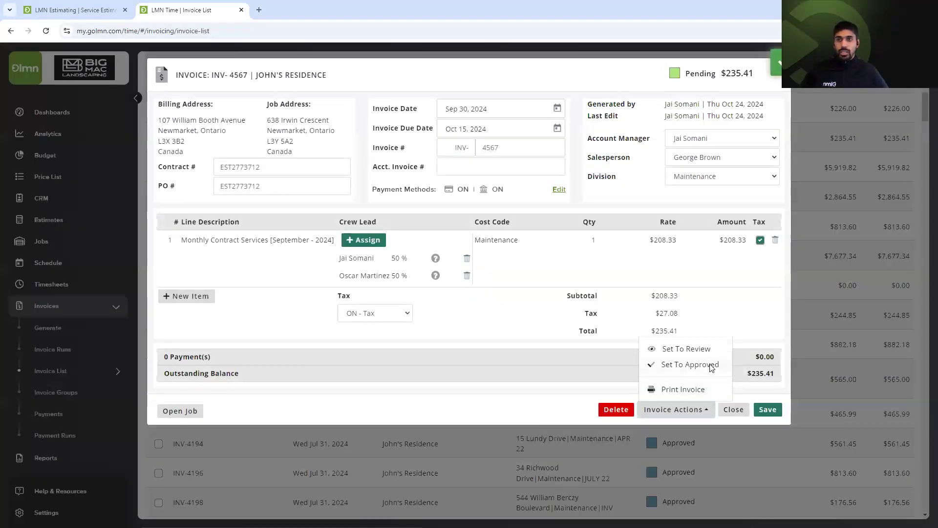
pyautogui.click(690, 365)
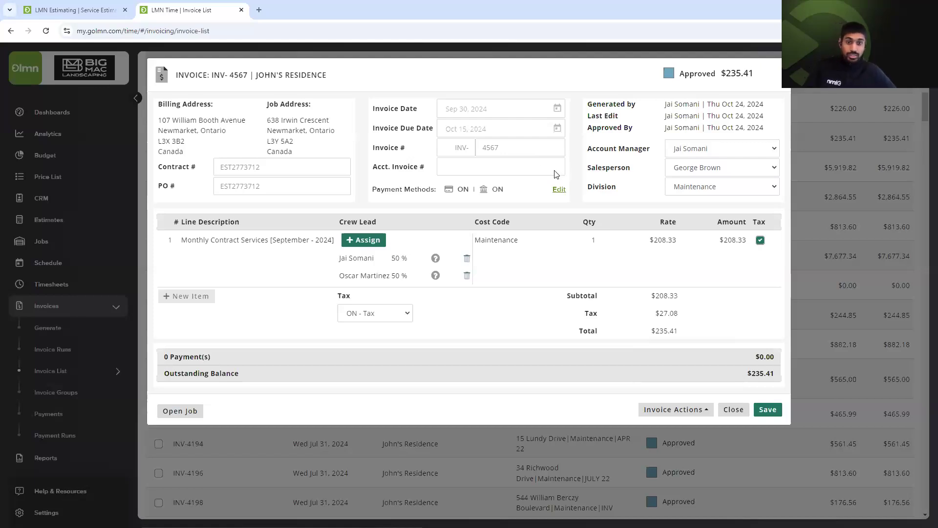
pyautogui.click(734, 409)
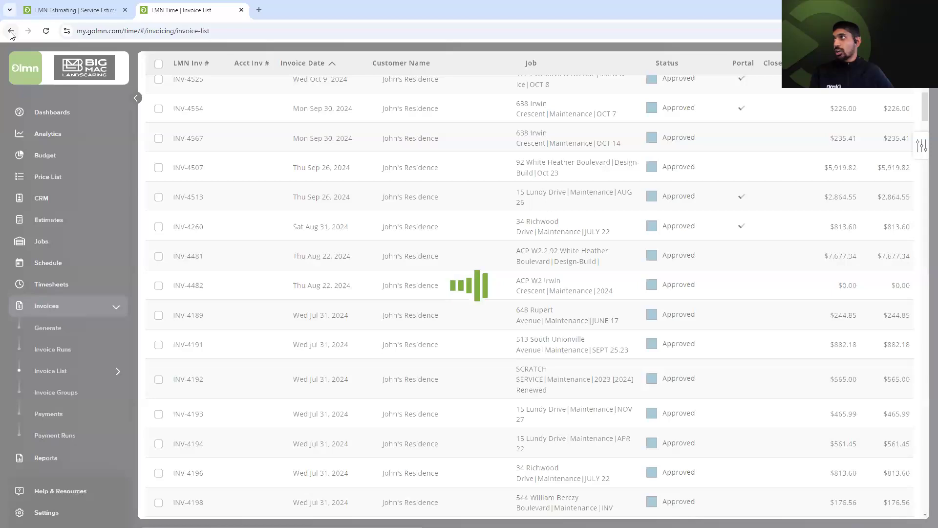
pyautogui.moveTo(11, 34); pyautogui.dragTo(24, 87)
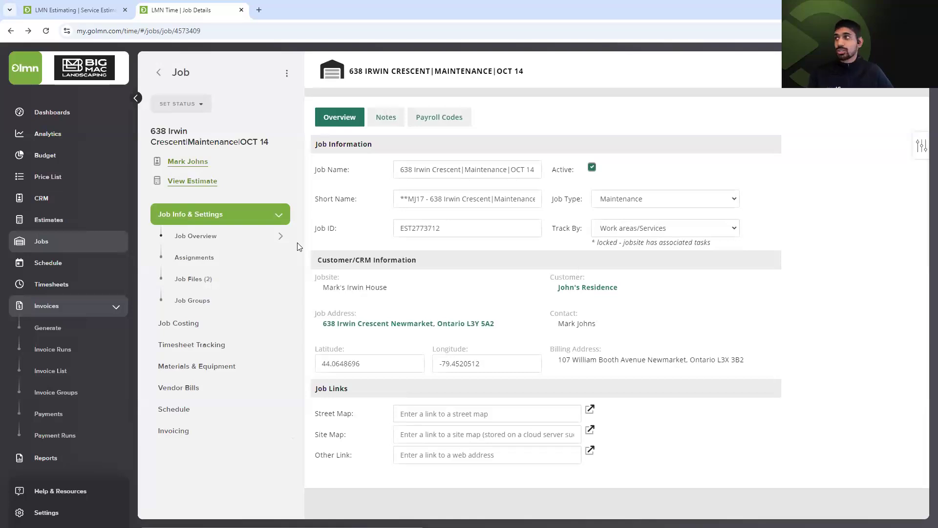
pyautogui.click(201, 327)
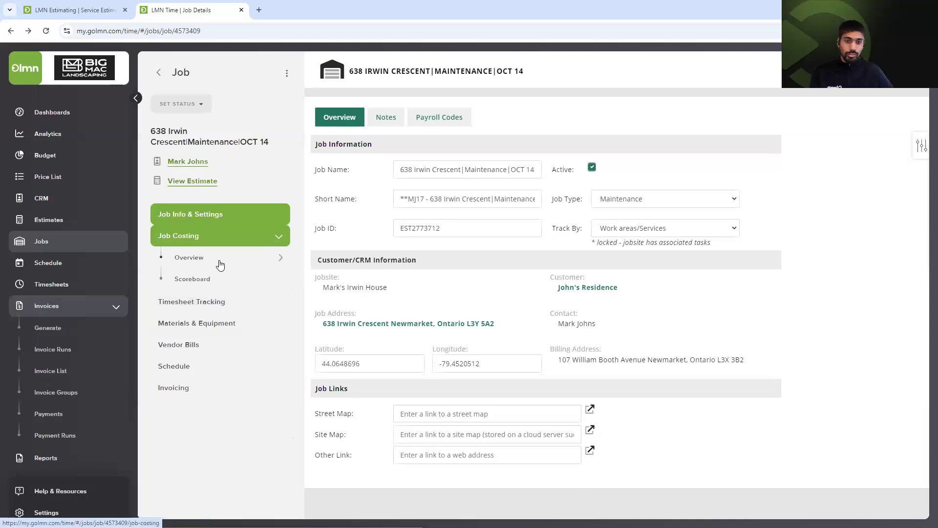
pyautogui.click(219, 264)
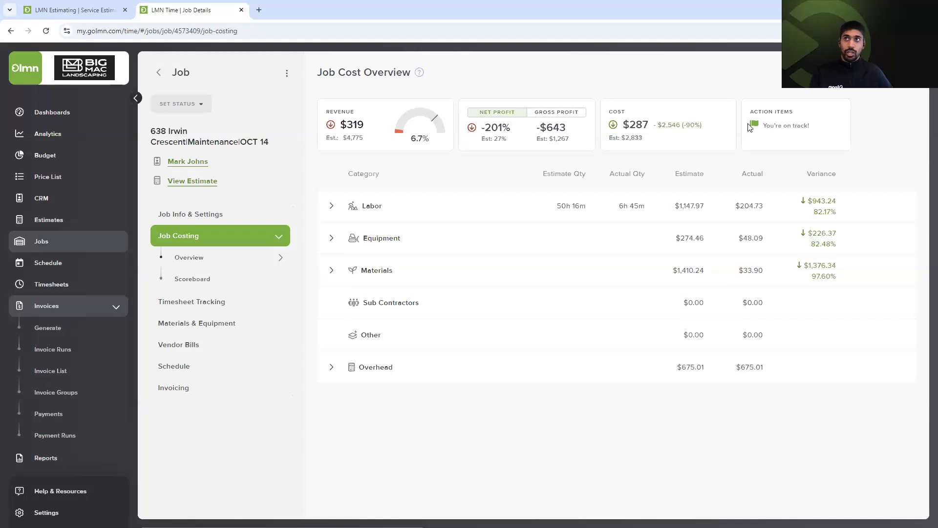
pyautogui.tripleClick(814, 133)
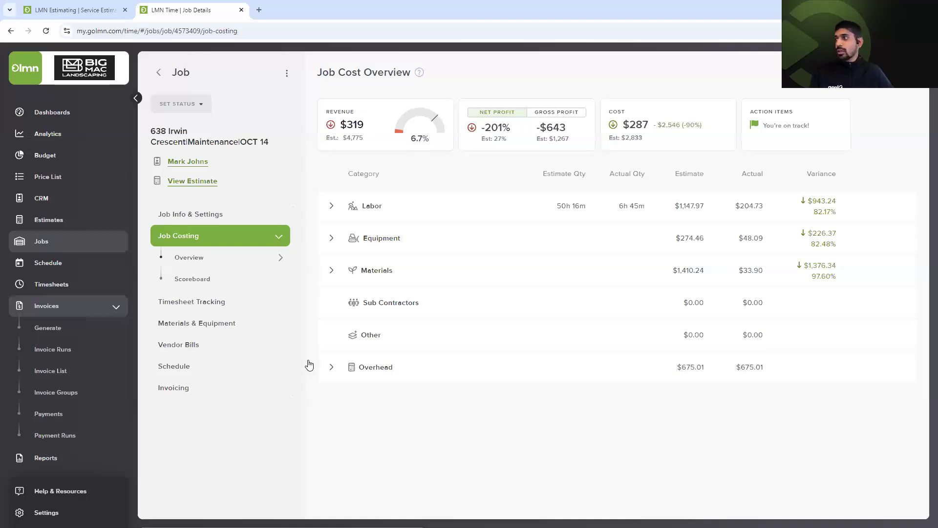
pyautogui.click(198, 397)
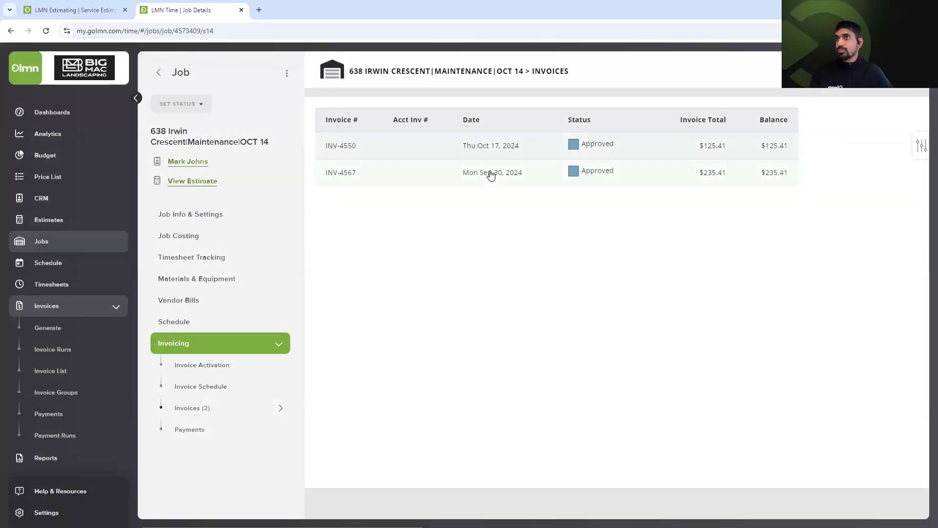
# Open INV-4567 from the job's invoices and choose Send/Publish Invoice.
pyautogui.click(491, 175)
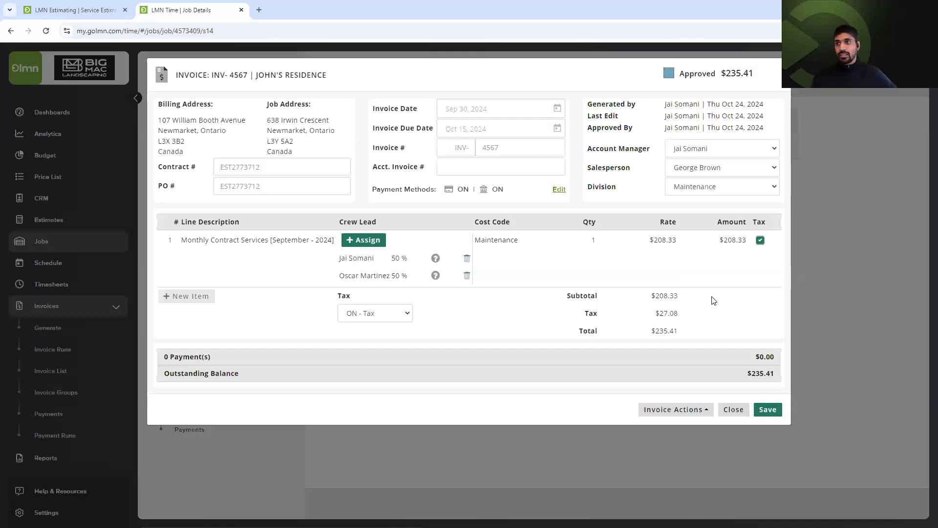
pyautogui.click(643, 415)
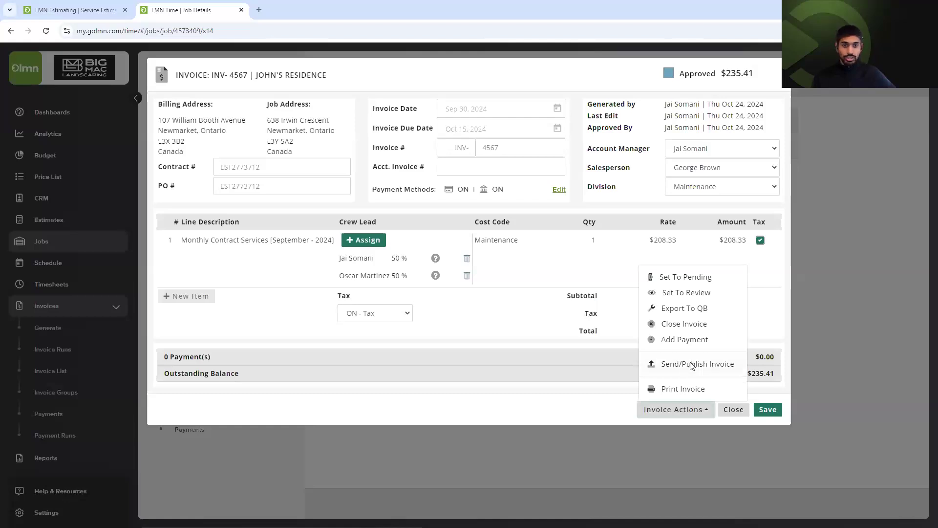
pyautogui.click(692, 365)
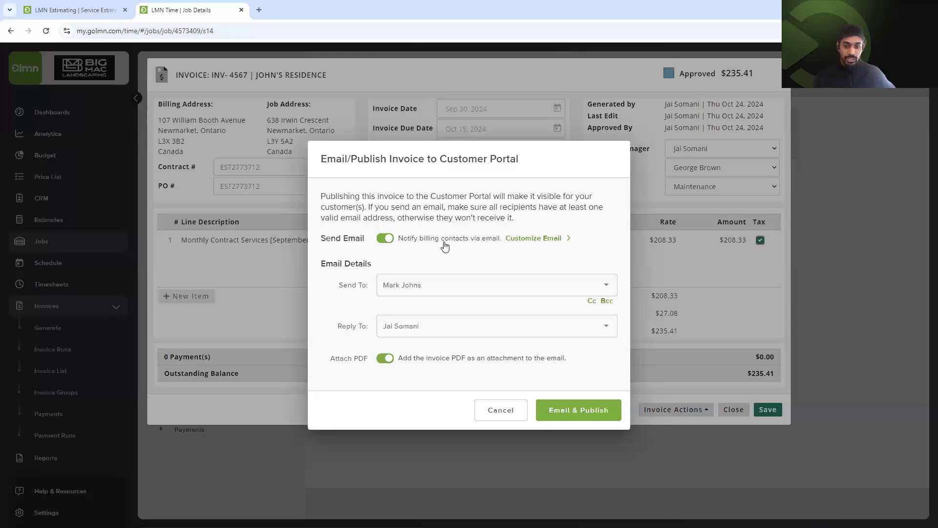
# Customize the email: greet the customer by name, note the invoice awaits review and payment, wish a stellar day.
pyautogui.click(523, 242)
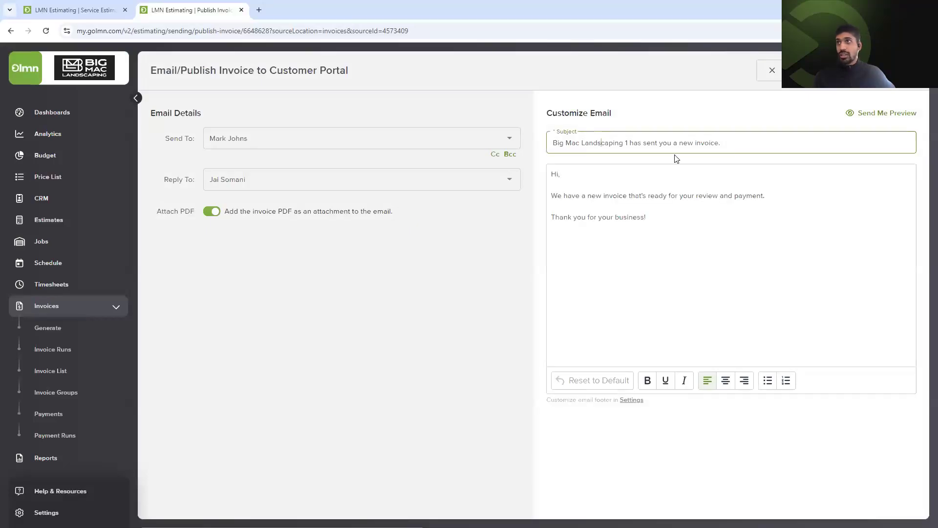
pyautogui.click(605, 191)
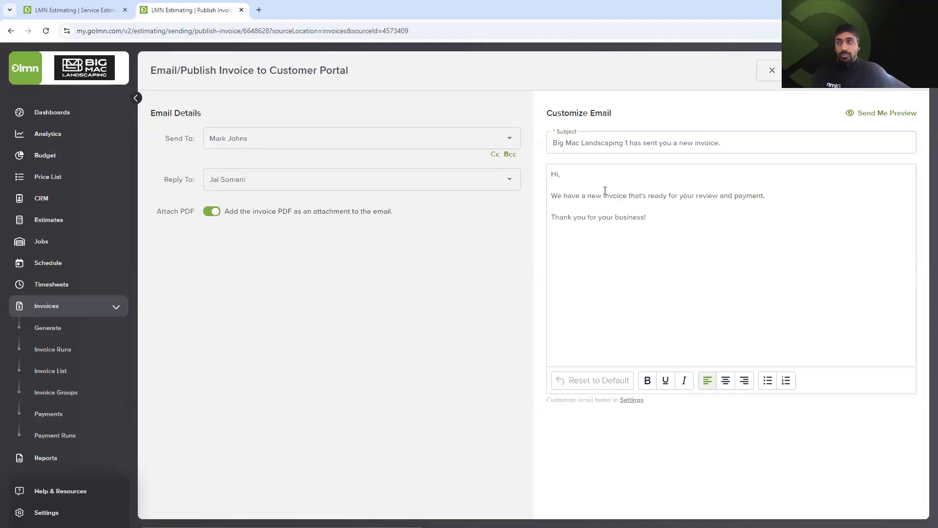
pyautogui.hotkey('ctrl', 'Home')
pyautogui.hotkey('shift', 'End')
pyautogui.write('Go')
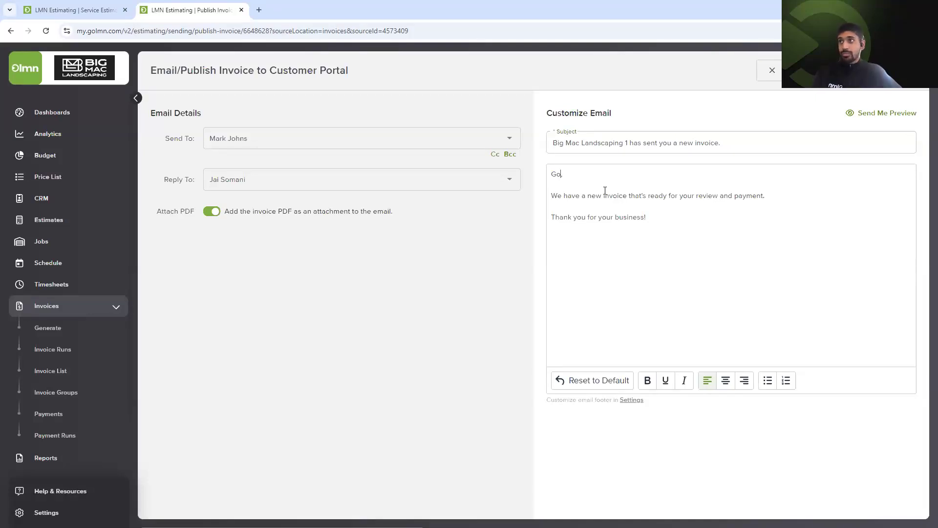
pyautogui.write('od afte')
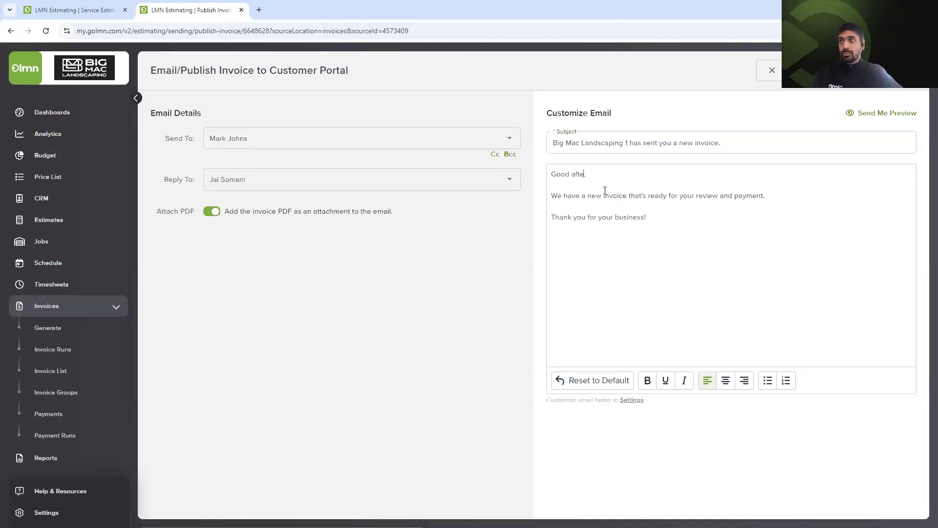
pyautogui.write("rnoon Mark,  We have a new invoice that's ready for your review and payment, e")
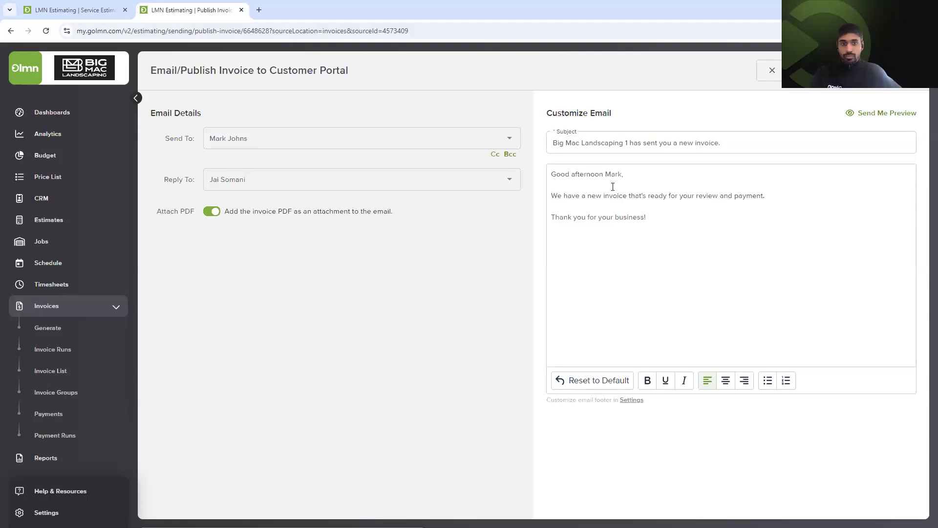
pyautogui.write('xcite')
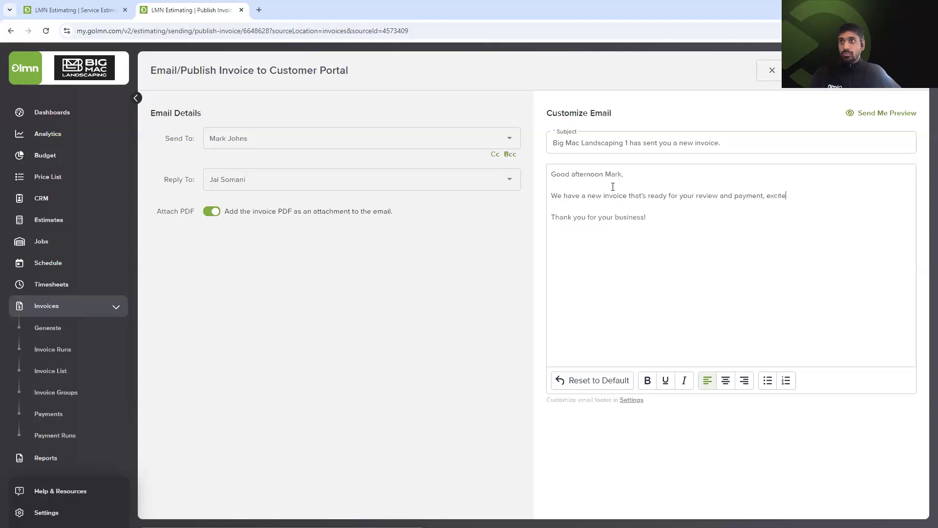
pyautogui.write('d to hear from ')
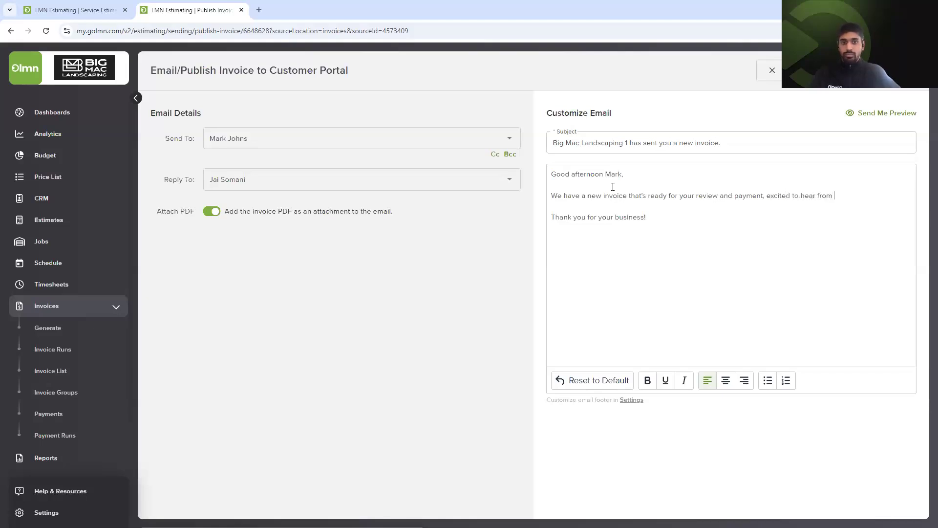
pyautogui.write('your and do le')
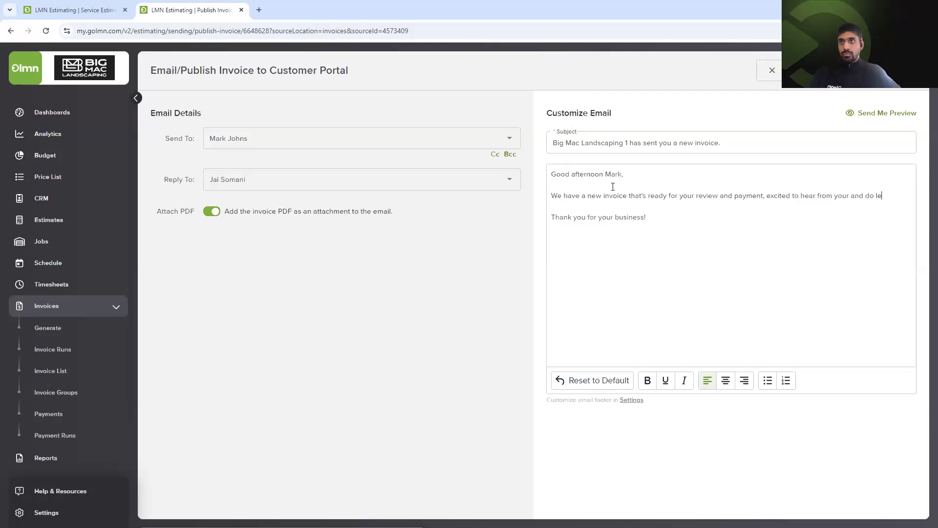
pyautogui.write('t us know if any')
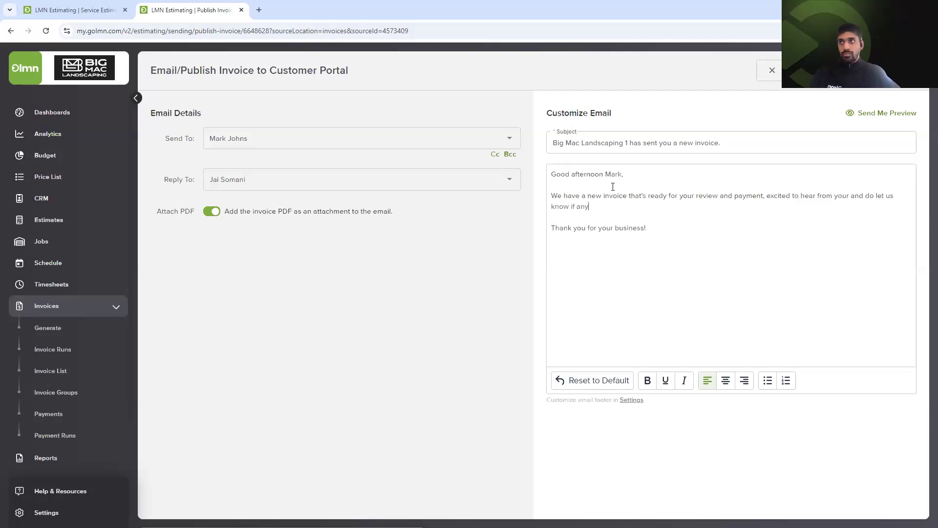
pyautogui.write(' questions arise')
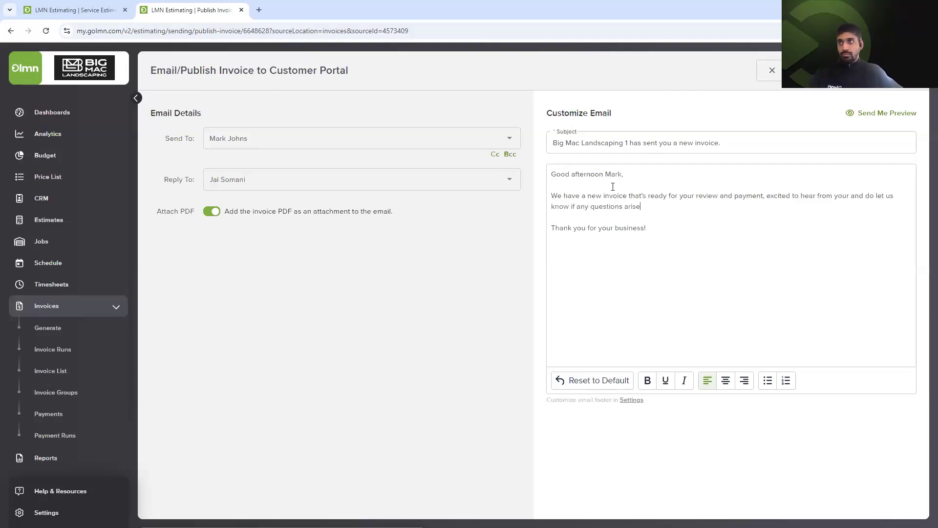
pyautogui.write('.')
pyautogui.press('BackSpace')
pyautogui.write('.')
pyautogui.write(' and hav')
pyautogui.write('e a st')
pyautogui.write('ellar day!')
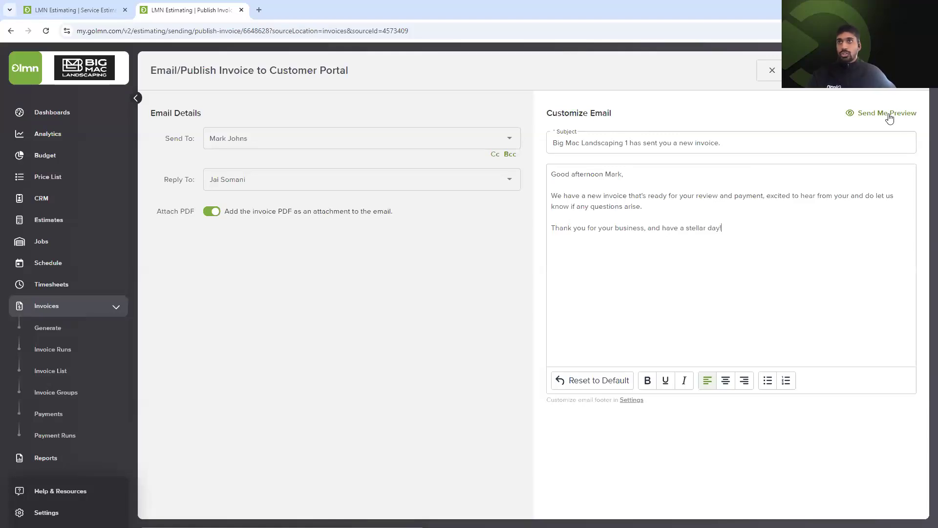
# Check the Send To and Reply To recipient lists, leaving both unchanged.
pyautogui.click(320, 140)
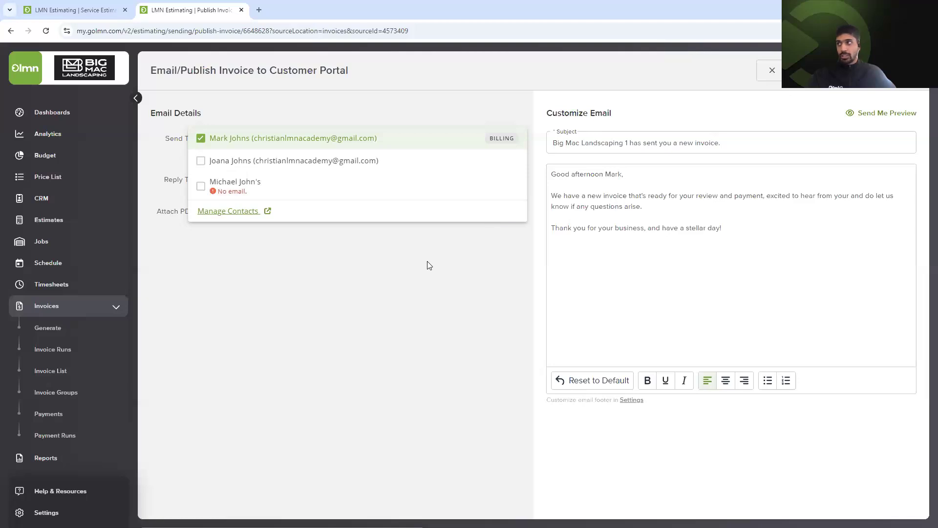
pyautogui.click(352, 224)
pyautogui.click(288, 186)
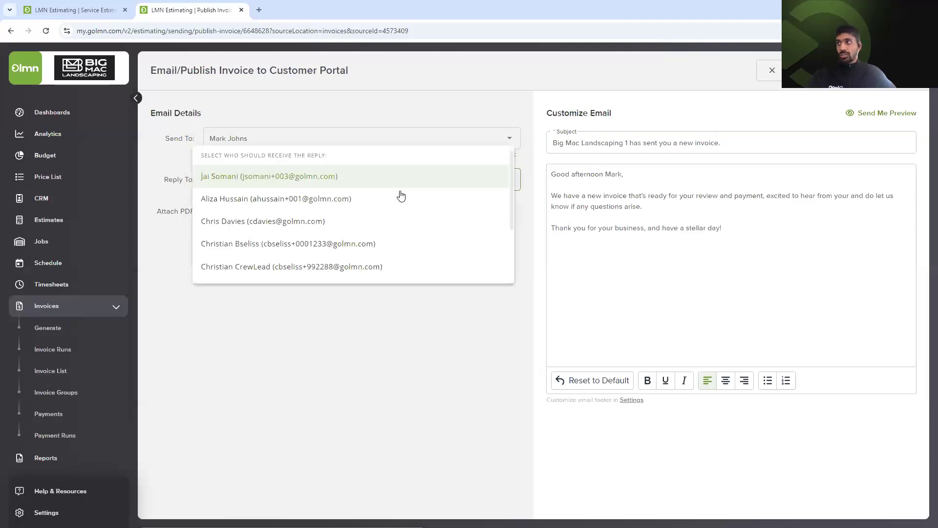
pyautogui.click(307, 326)
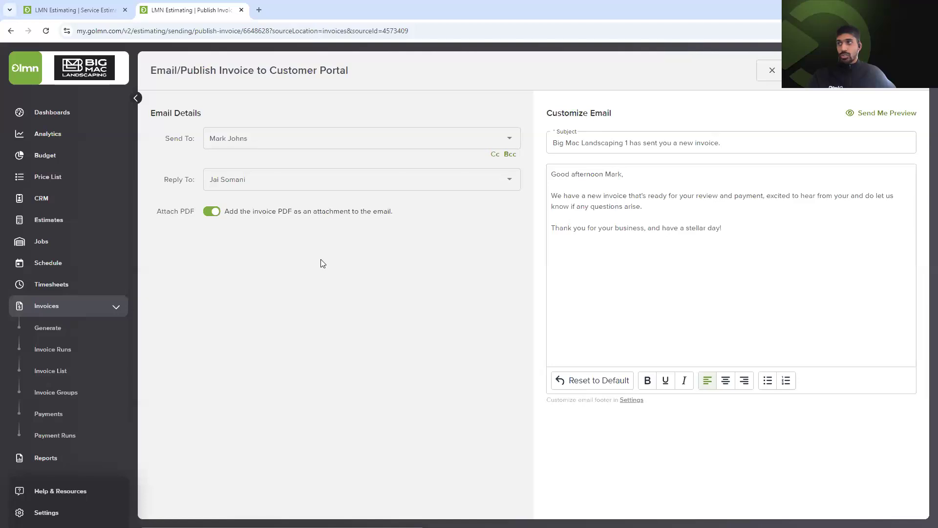
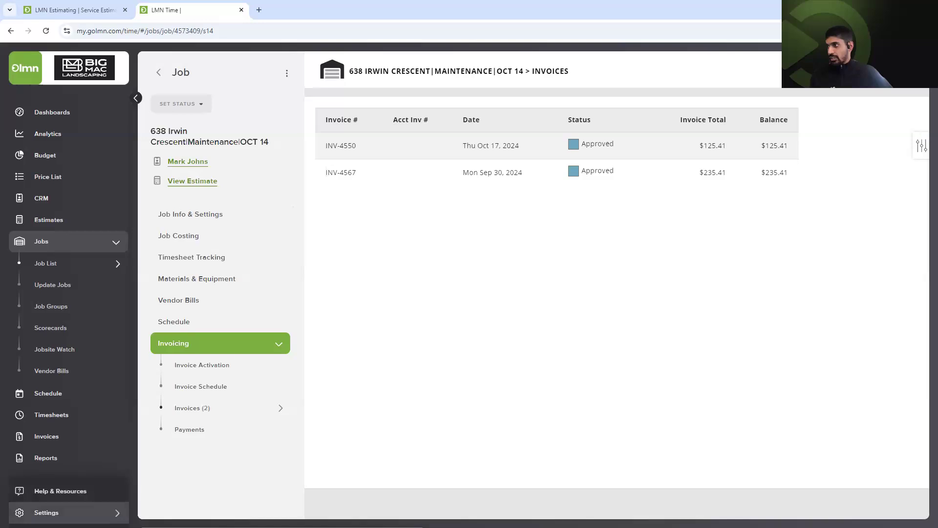
# Open the Settings menu from the sidebar.
pyautogui.click(49, 512)
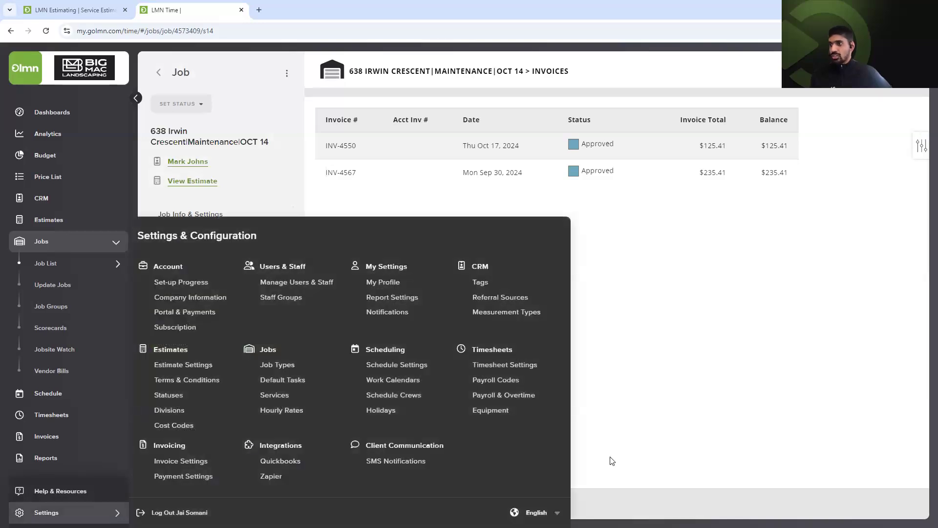
# Open Portal & Payments setup and view the Connect Merchant Account details.
pyautogui.click(195, 310)
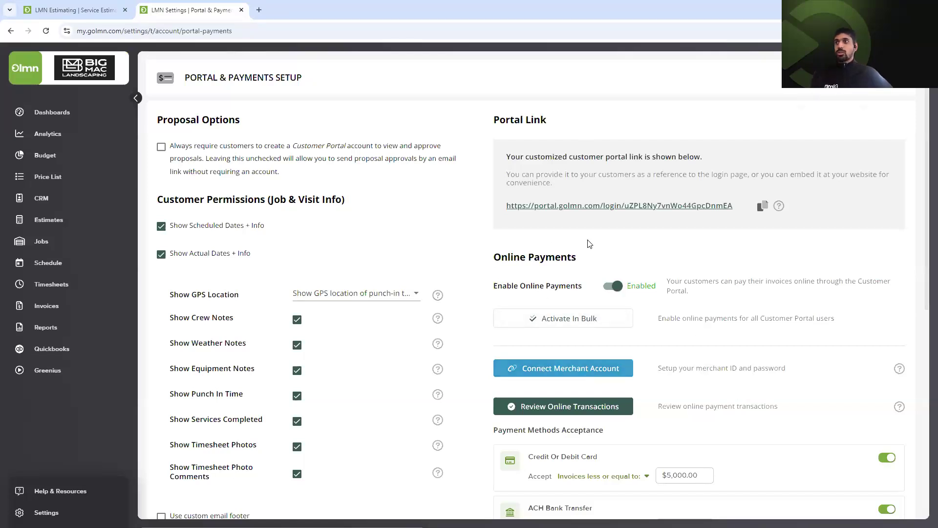
pyautogui.click(587, 375)
# Open the Clover Connect sign-up page integrate.clover.com/partner/lmn and look over its form.
pyautogui.click(600, 221)
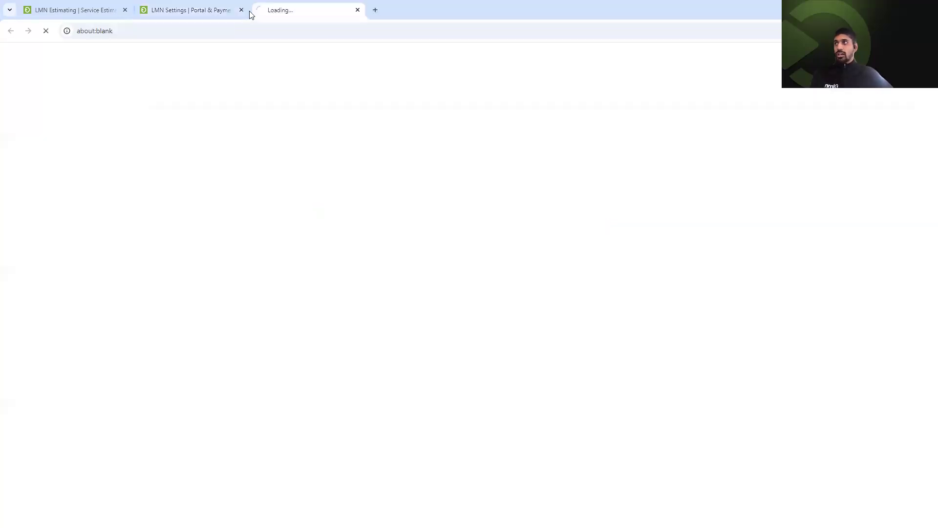
pyautogui.click(276, 34)
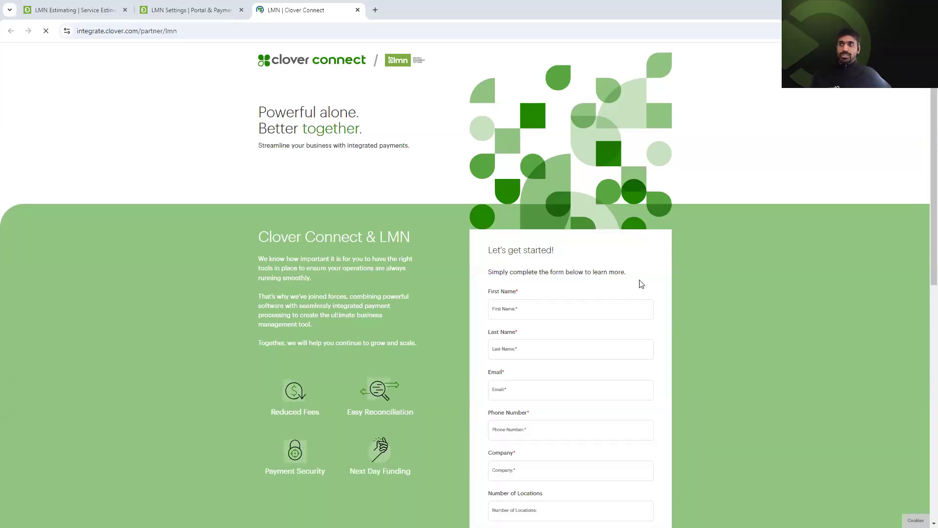
pyautogui.scroll(-5, 641, 284)
pyautogui.scroll(5, 674, 356)
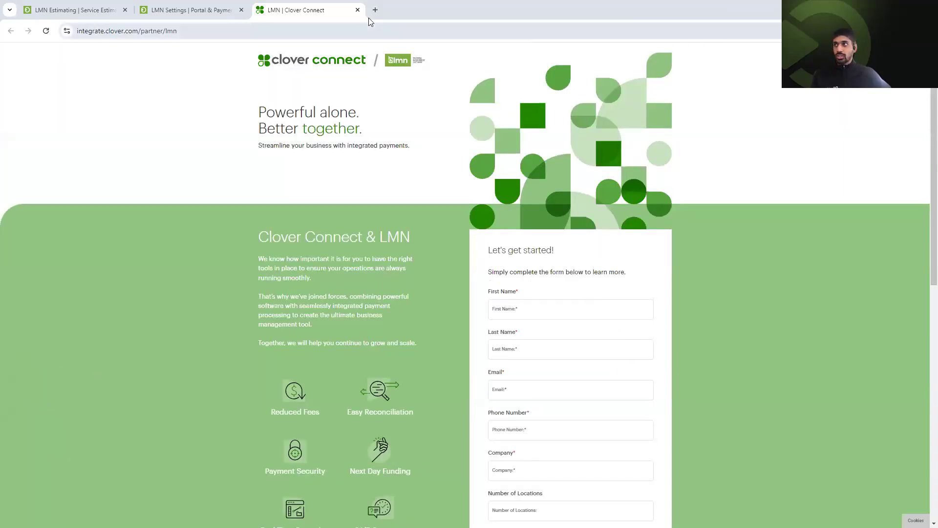
# Close the Clover tab, cancel Merchant Setup, and review card and ACH acceptance up to $5,000.00.
pyautogui.click(358, 11)
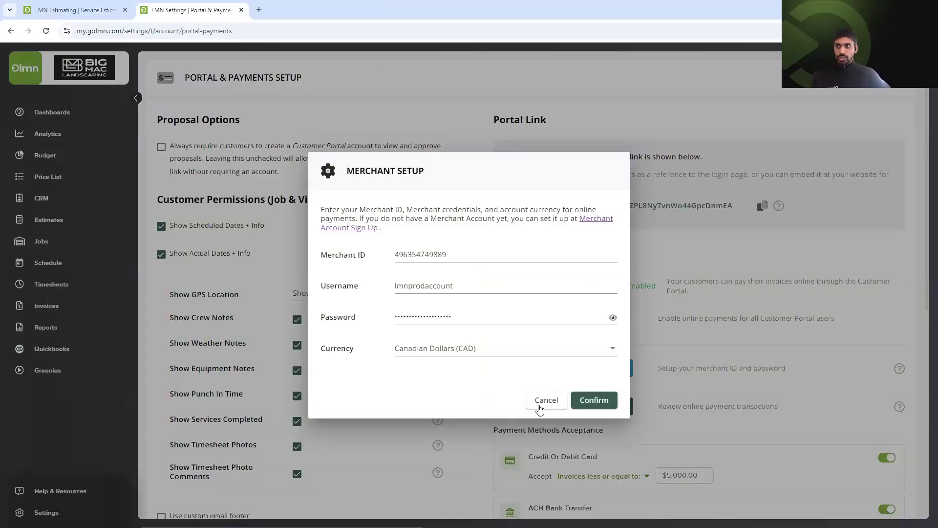
pyautogui.click(541, 405)
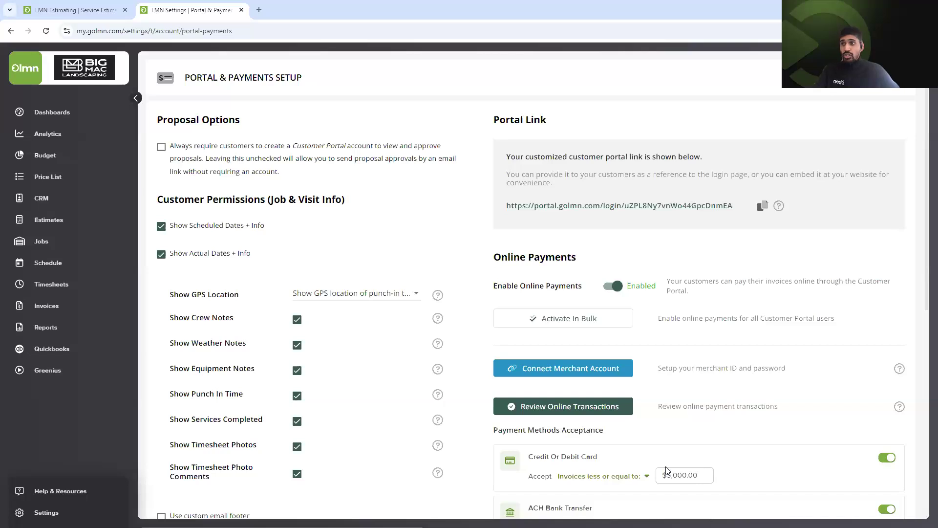
pyautogui.scroll(-1, 593, 359)
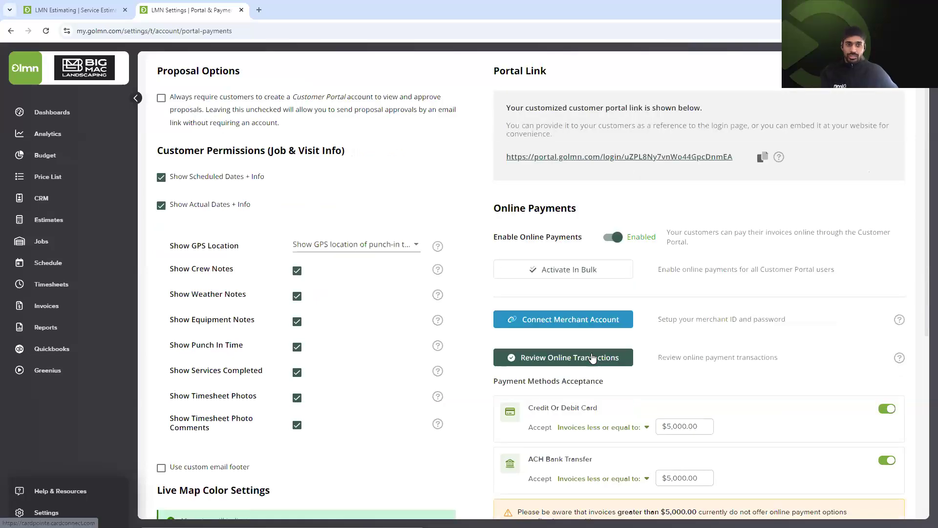
pyautogui.scroll(-1, 488, 390)
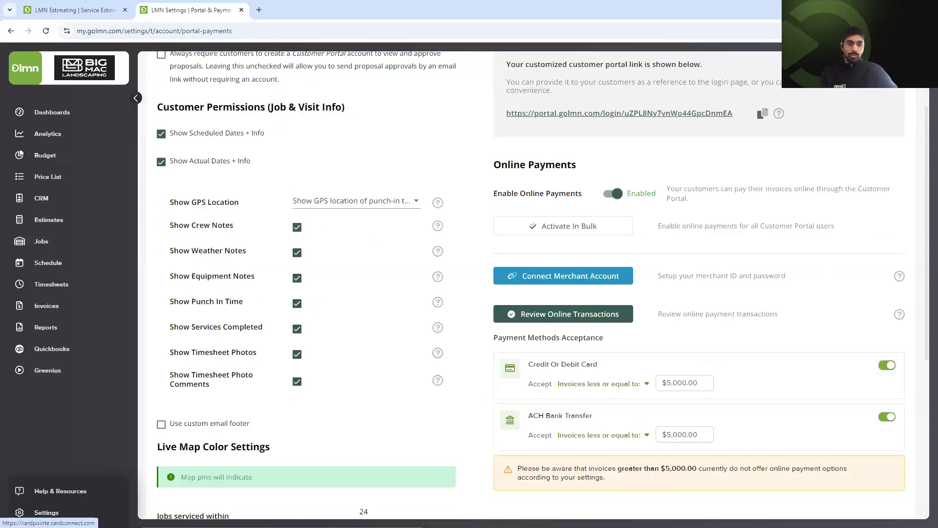
pyautogui.scroll(-1, 533, 284)
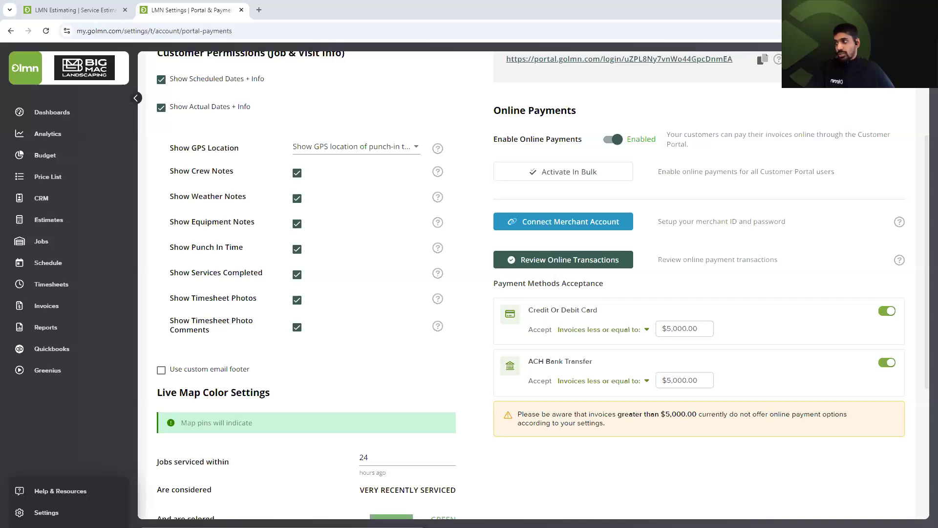
pyautogui.click(54, 513)
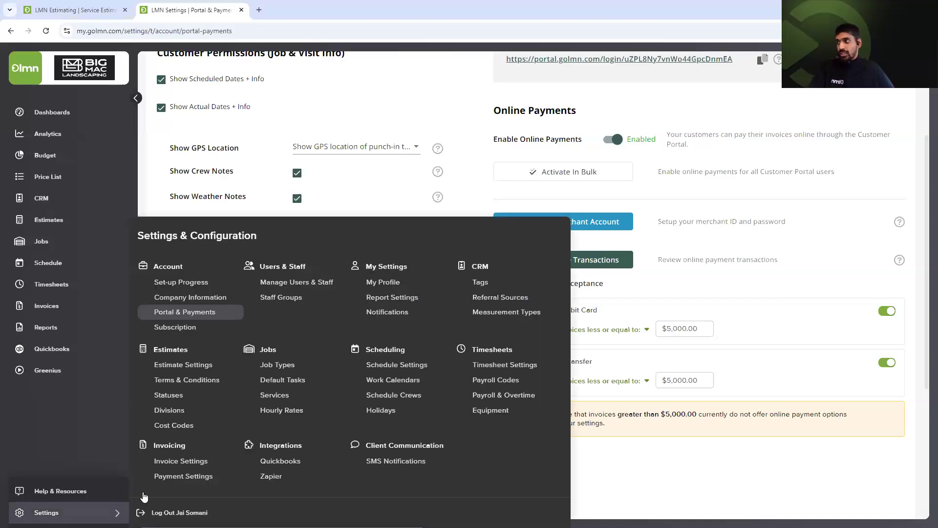
# Review the accepted methods in Payment Settings, then return to the job's invoice list.
pyautogui.click(191, 479)
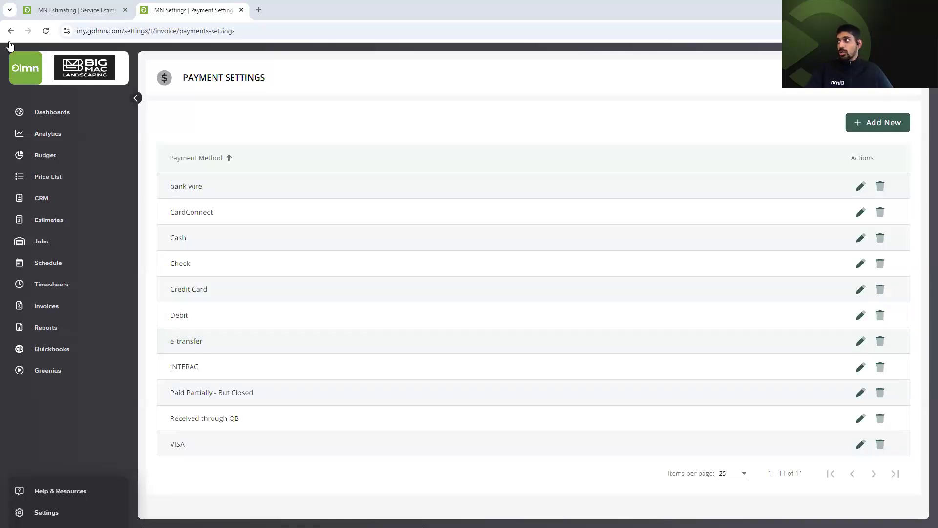
pyautogui.moveTo(6, 39); pyautogui.dragTo(78, 153)
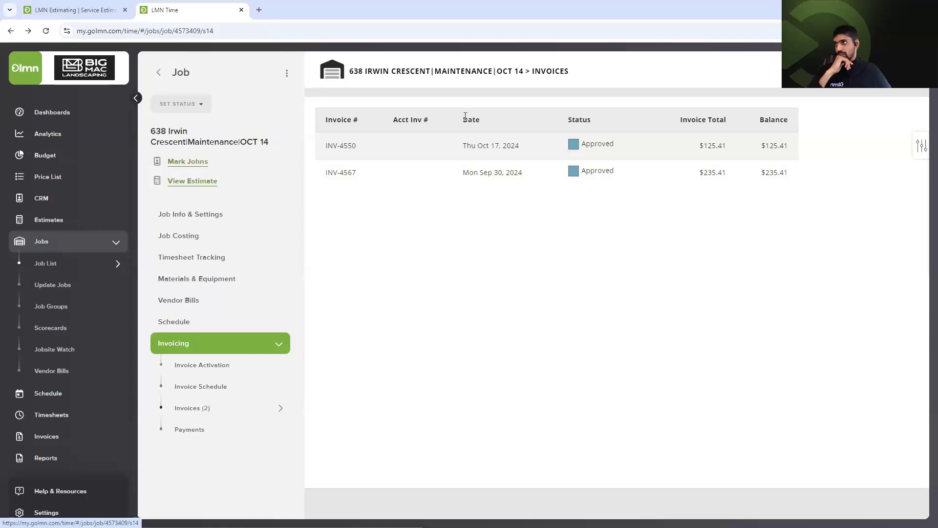
# Record a $235.41 Check payment against INV-4567 and close the invoice.
pyautogui.click(430, 172)
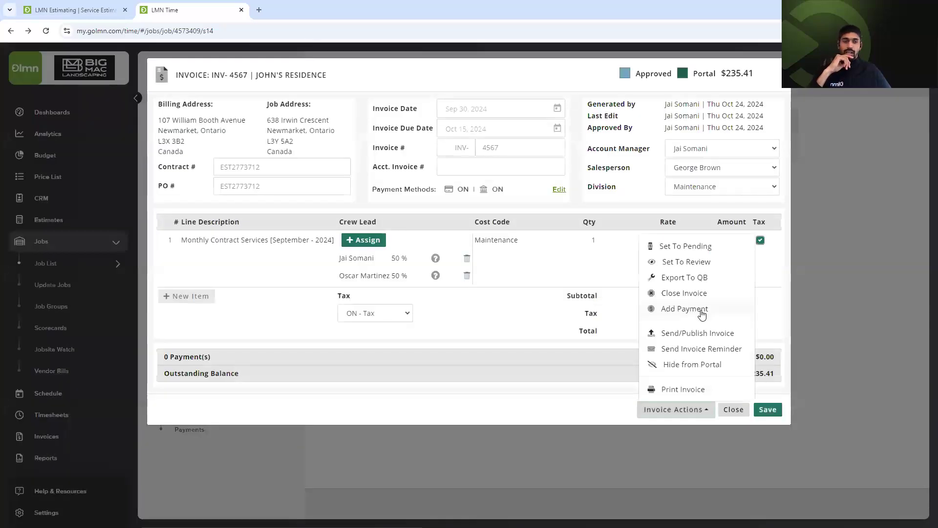
pyautogui.click(684, 309)
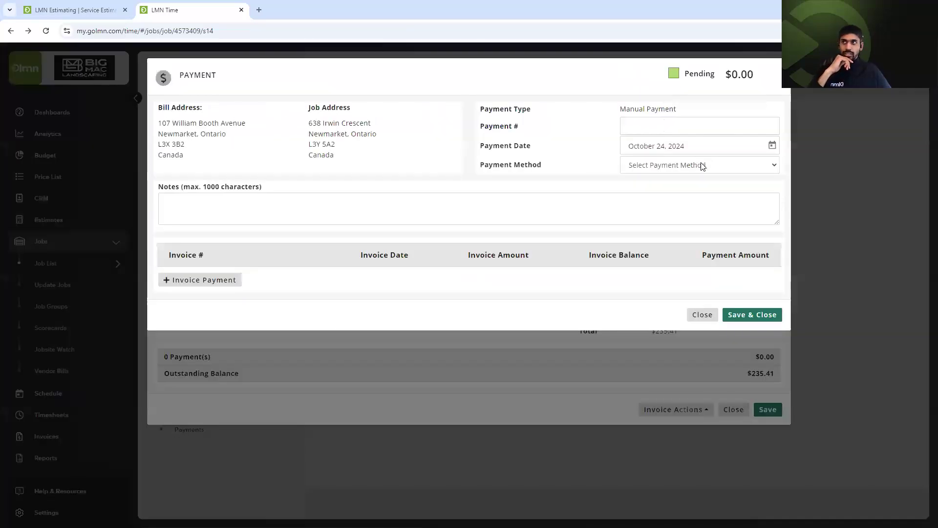
pyautogui.click(702, 166)
pyautogui.click(665, 219)
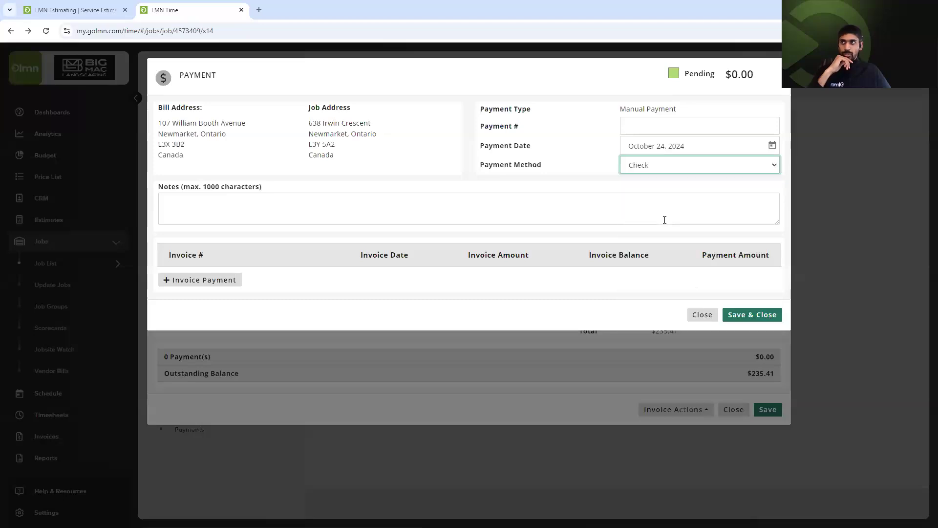
pyautogui.click(220, 281)
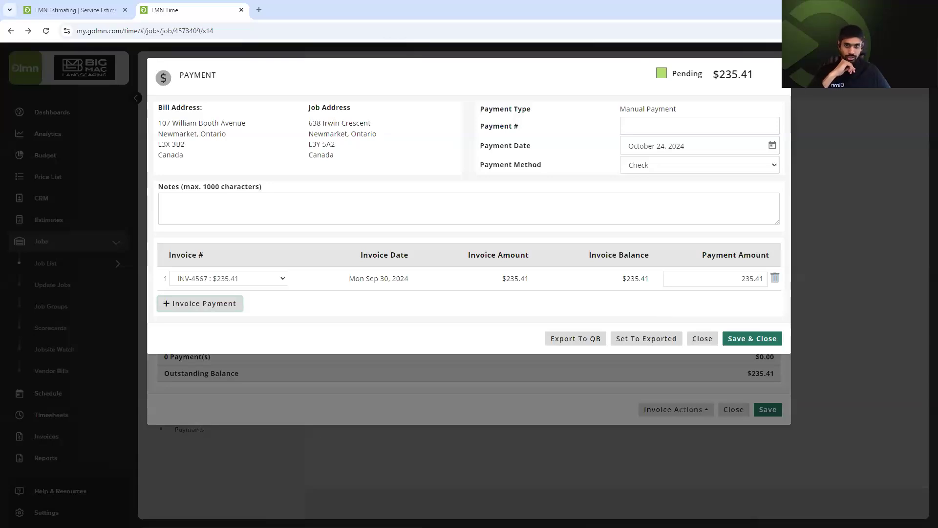
pyautogui.click(701, 339)
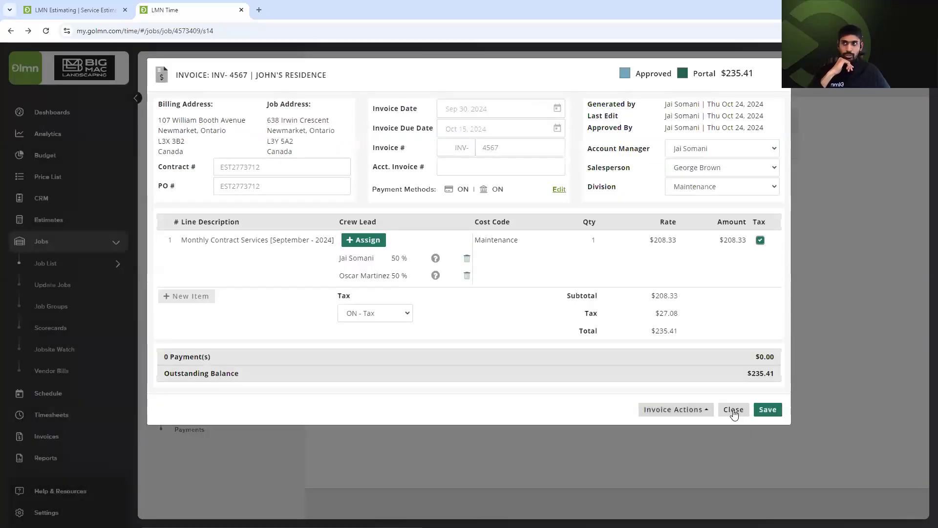
pyautogui.click(734, 411)
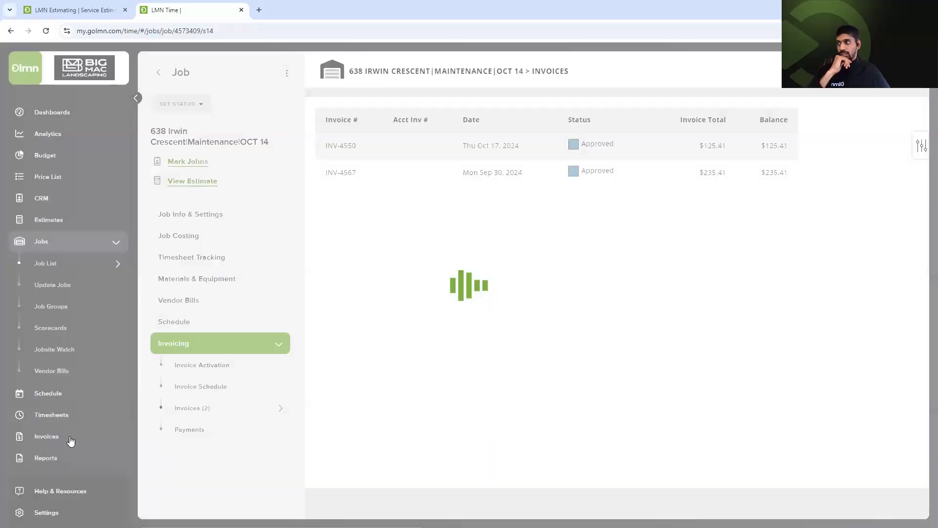
pyautogui.click(70, 439)
# Open the Payments list and set its From date to July 1, 2024.
pyautogui.click(75, 425)
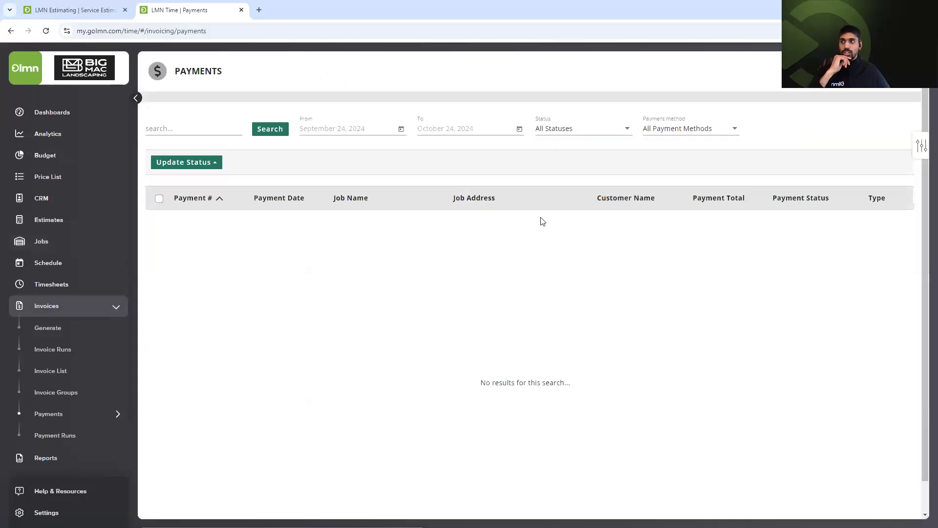
pyautogui.click(401, 130)
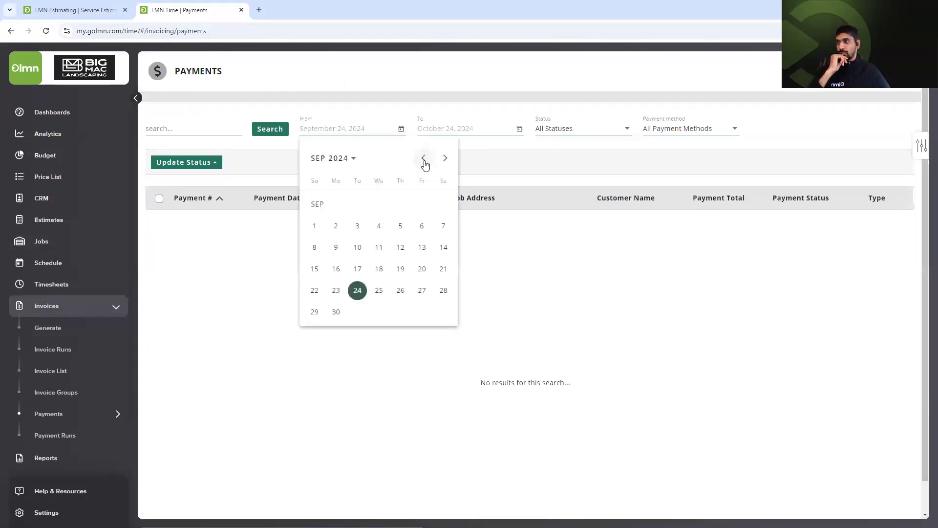
pyautogui.click(424, 158)
pyautogui.click(424, 158)
pyautogui.click(336, 226)
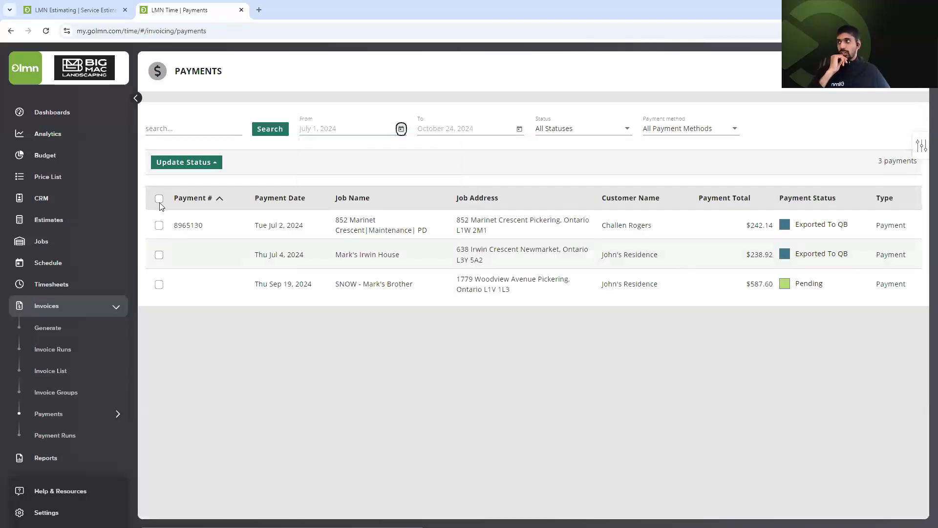
# Select all payments to preview bulk Update Status options, then deselect and dismiss Add Payment.
pyautogui.click(159, 200)
pyautogui.click(196, 162)
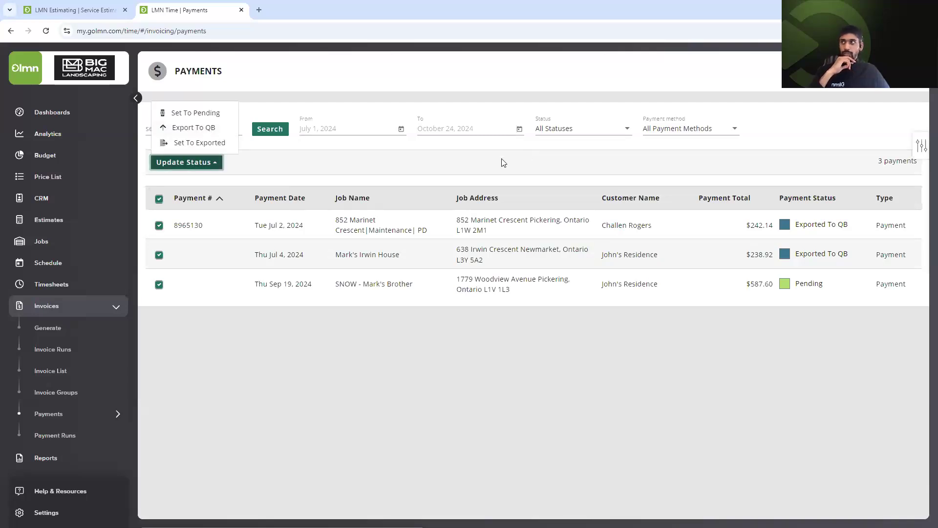
pyautogui.click(158, 200)
pyautogui.click(159, 199)
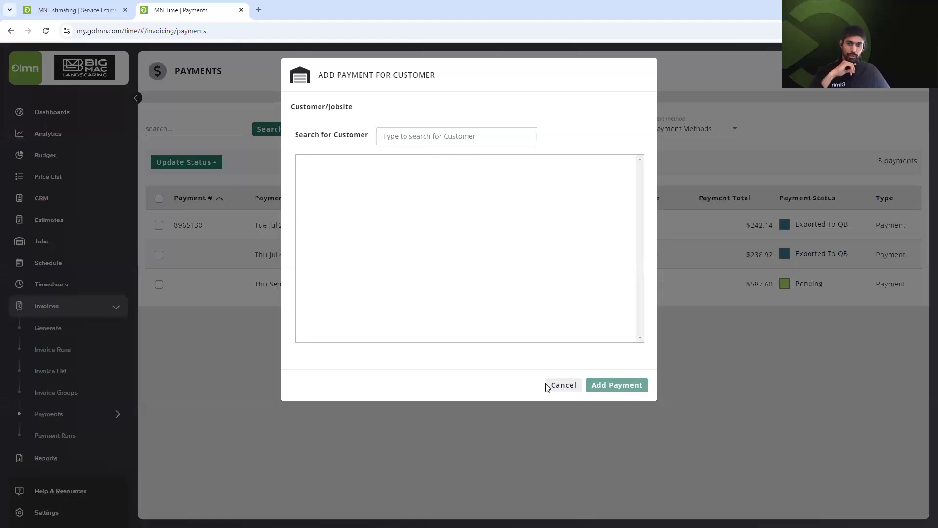
pyautogui.click(563, 385)
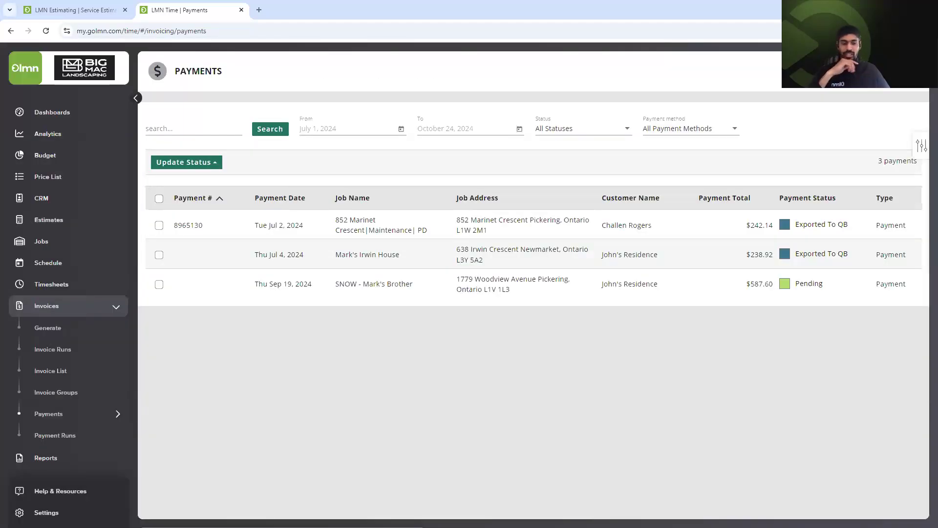
pyautogui.click(77, 440)
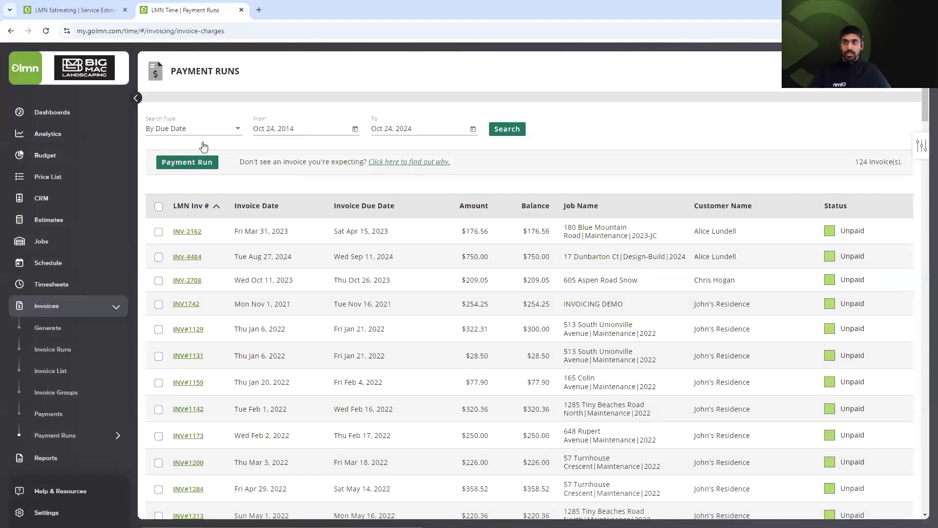
# Tick the header checkbox to select all 124 unpaid invoices in Payment Runs.
pyautogui.click(159, 206)
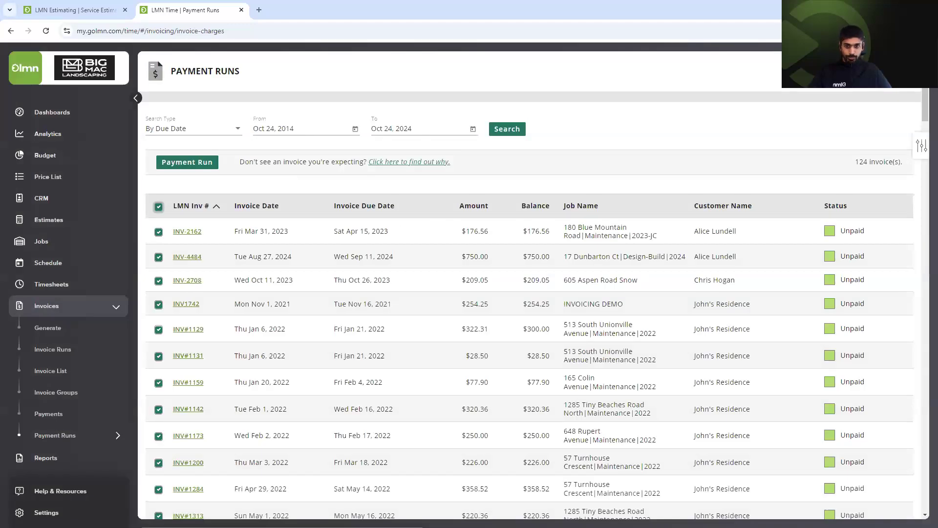
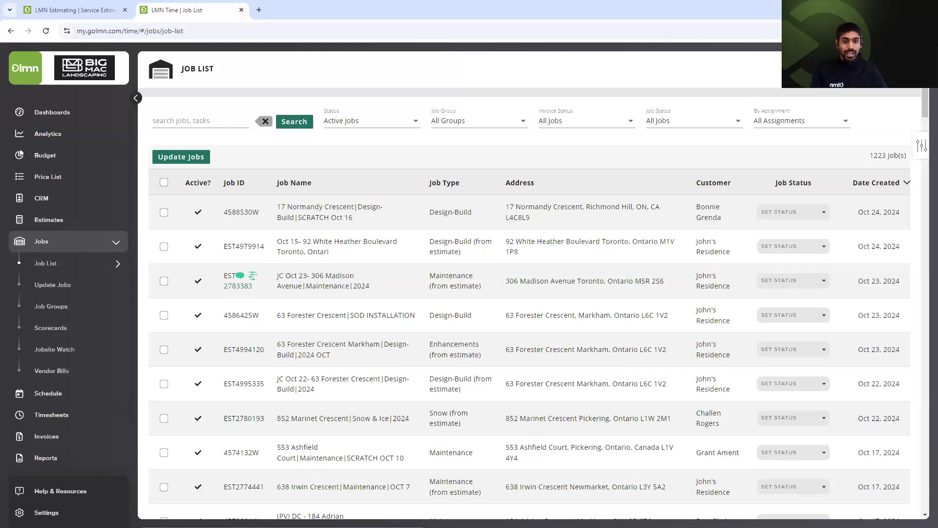
# Open the unread Big Mac Landscaping $235.41 invoice email and launch its Review and Pay page.
pyautogui.hotkey('alt', 'Tab')
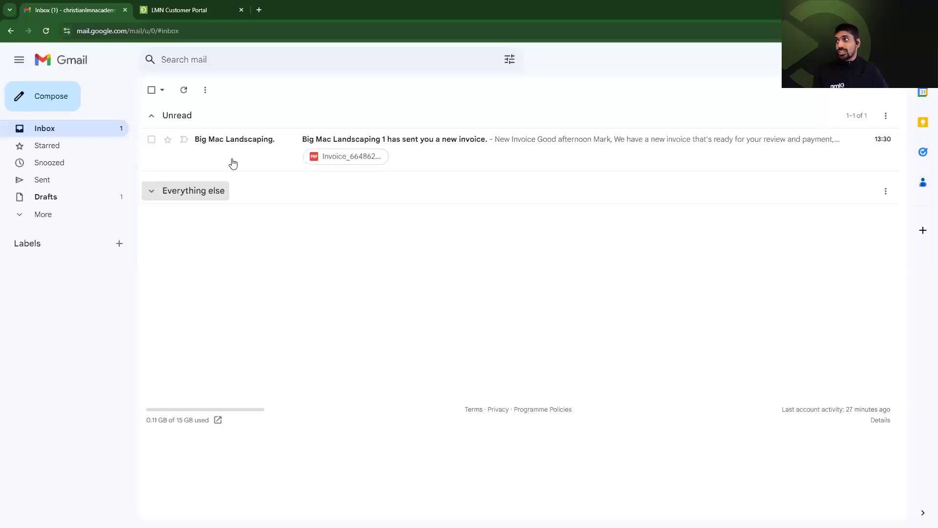
pyautogui.click(239, 162)
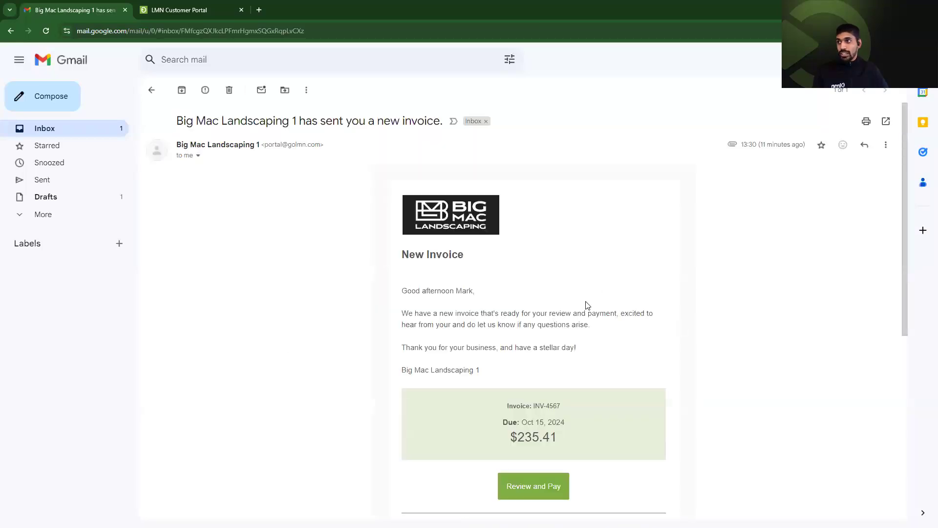
pyautogui.scroll(-1, 485, 287)
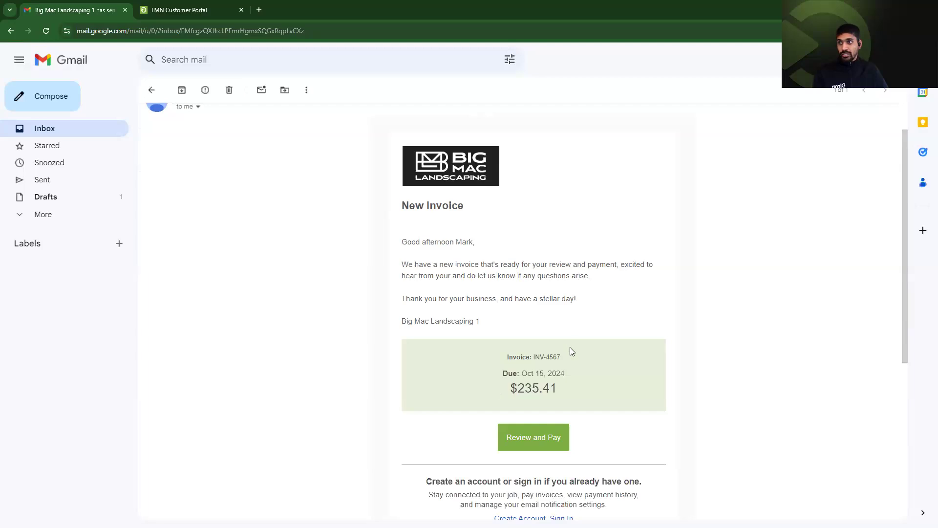
pyautogui.scroll(-2, 572, 351)
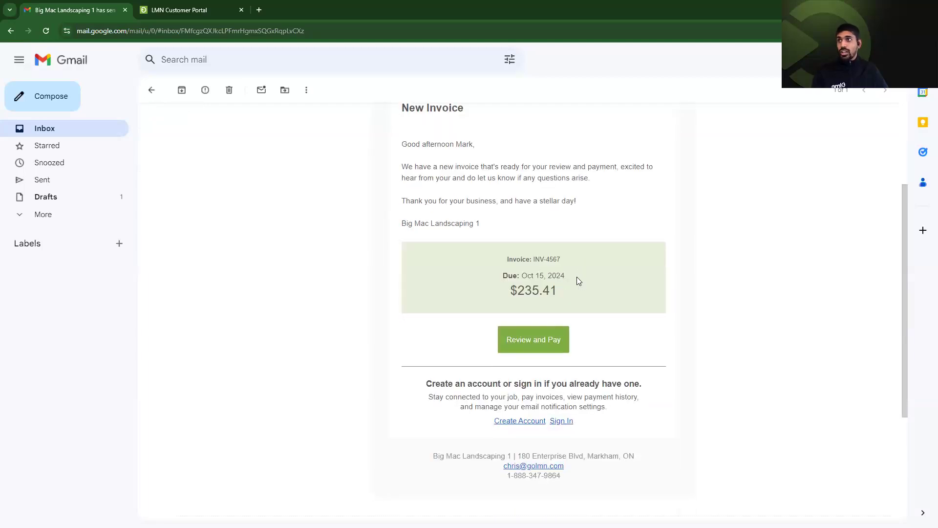
pyautogui.click(540, 341)
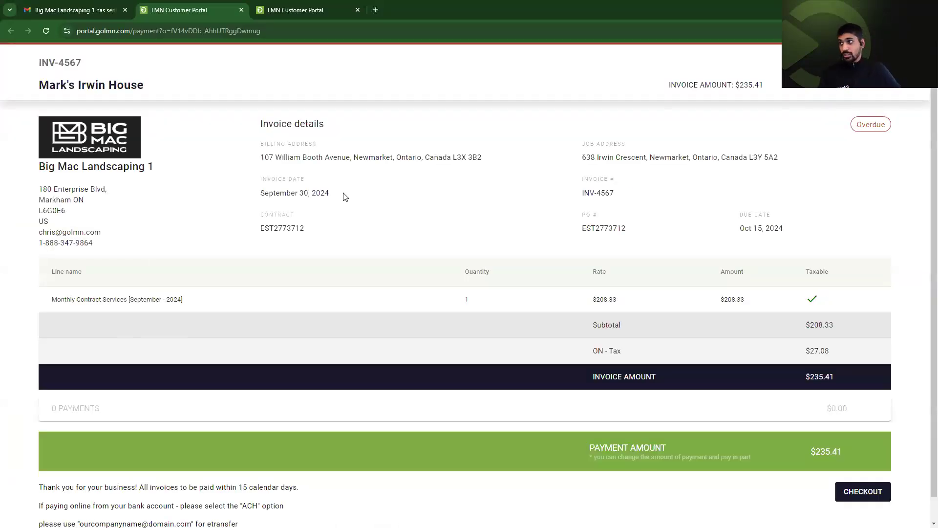
# Start checkout for the $235.41 invoice INV-4567.
pyautogui.scroll(-1, 521, 278)
pyautogui.scroll(1, 247, 274)
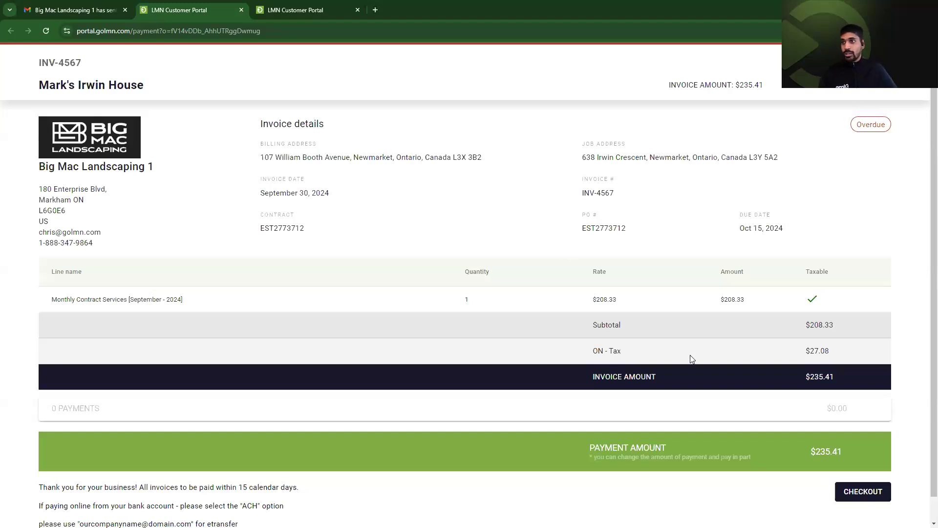
pyautogui.scroll(-1, 860, 459)
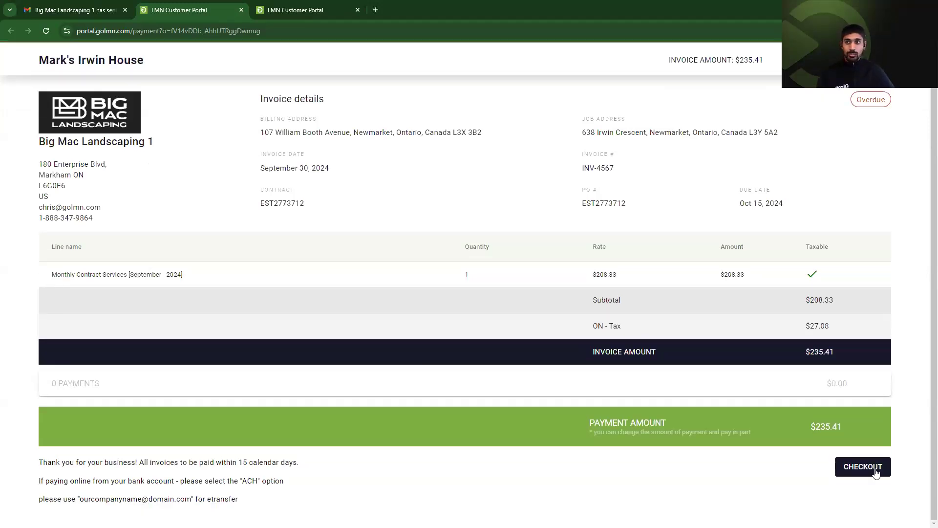
pyautogui.click(877, 472)
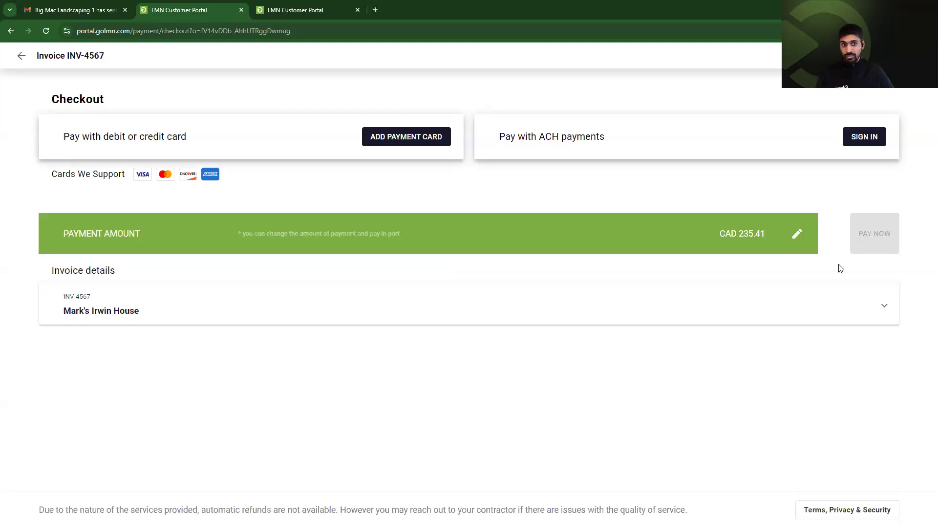
# Reload the portal dashboard and scroll its timeline of due and overdue invoices.
pyautogui.click(316, 6)
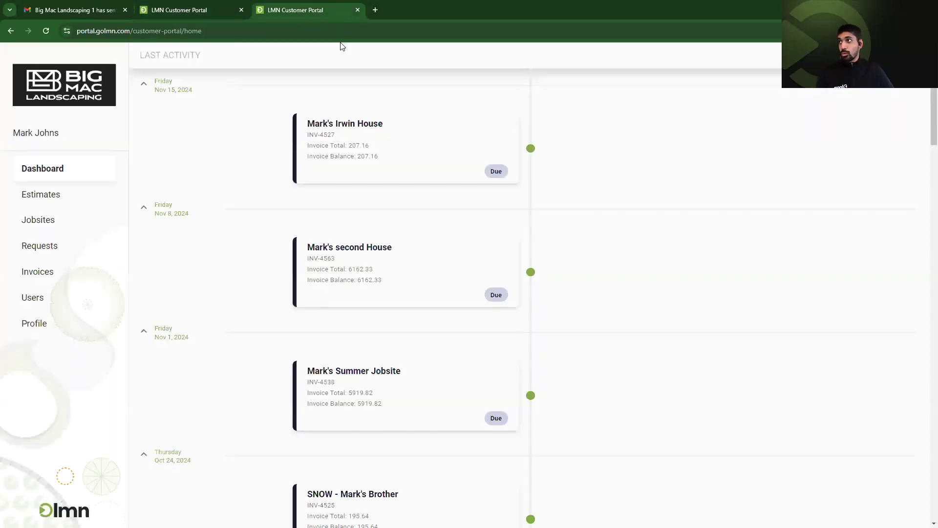
pyautogui.click(244, 6)
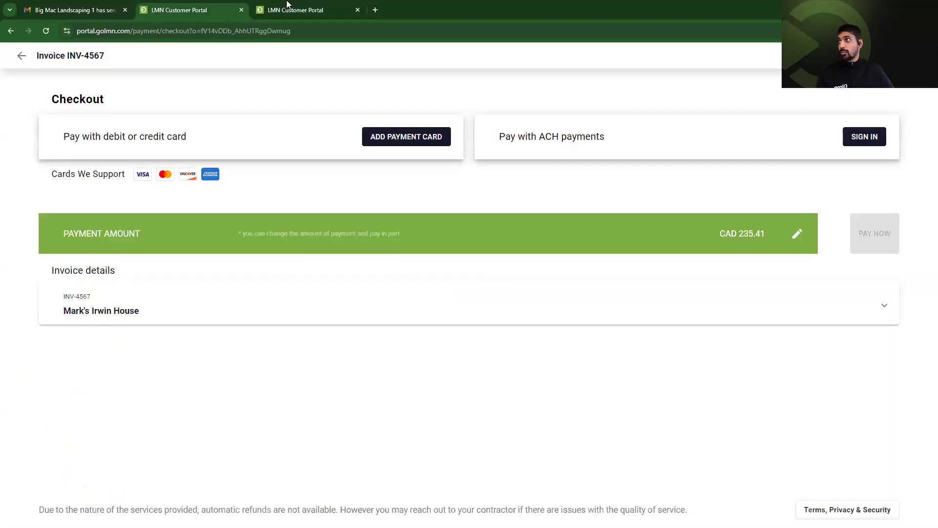
pyautogui.click(288, 5)
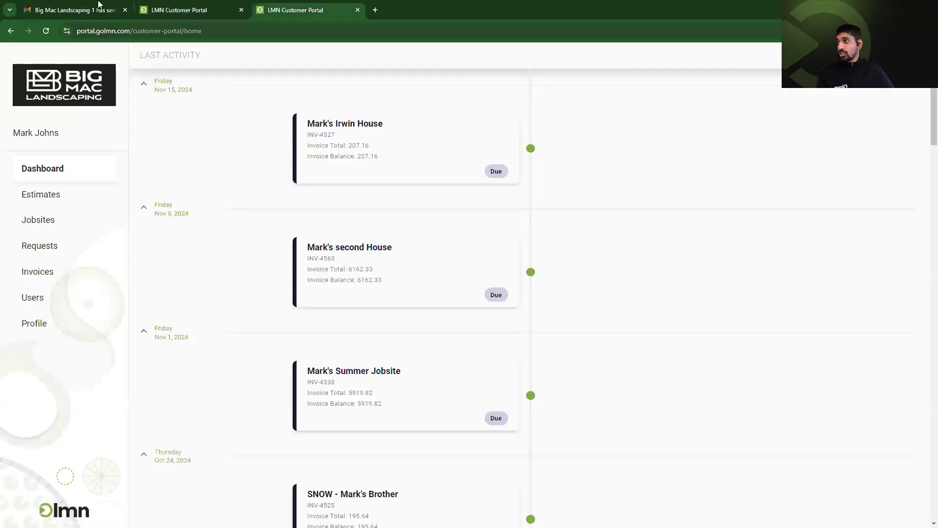
pyautogui.click(43, 31)
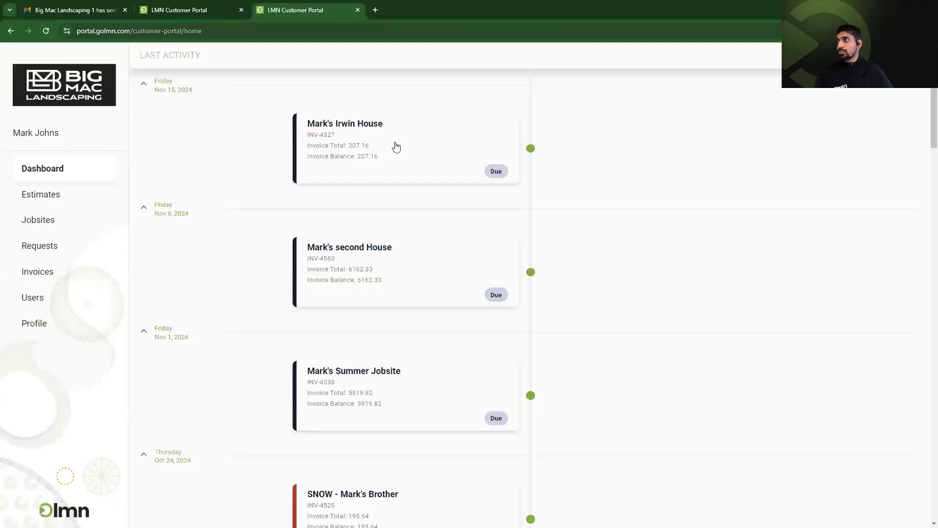
pyautogui.click(212, 5)
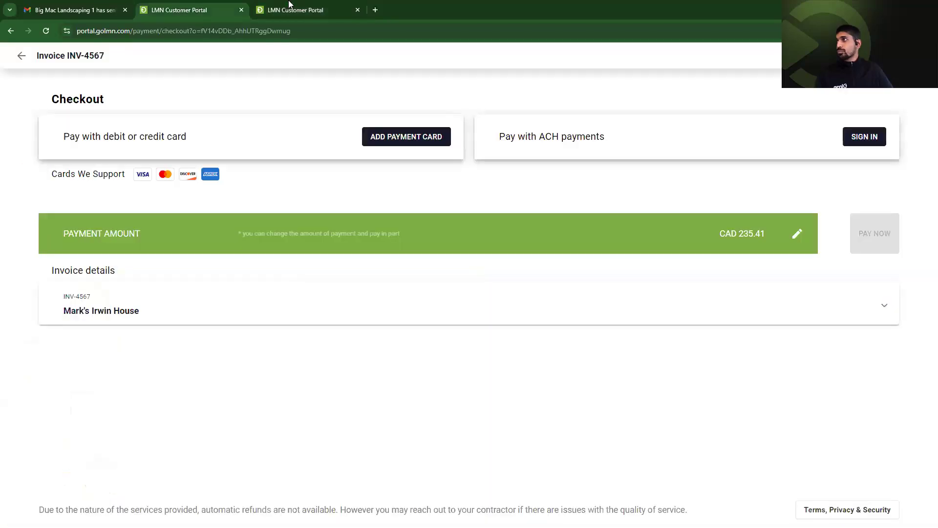
pyautogui.hotkey('ctrl', 'Tab')
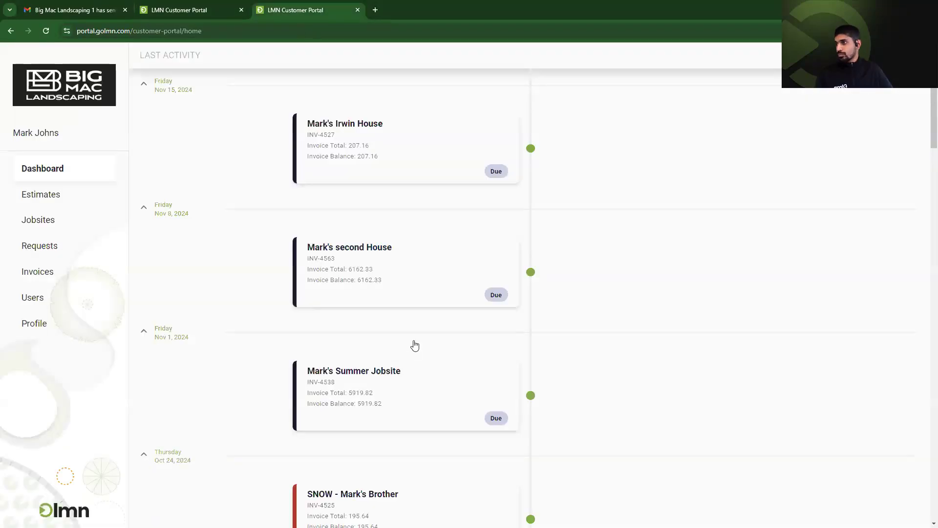
pyautogui.scroll(-2, 413, 342)
pyautogui.scroll(-4, 217, 278)
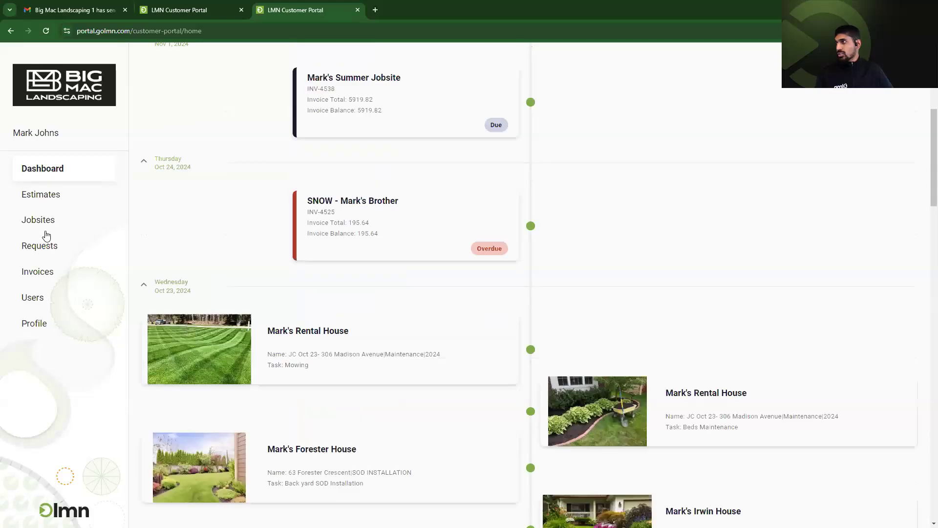
# Sort the customer's invoices by Invoice Date newest first and open the Sep 30 $235.41 invoice to pay.
pyautogui.click(369, 212)
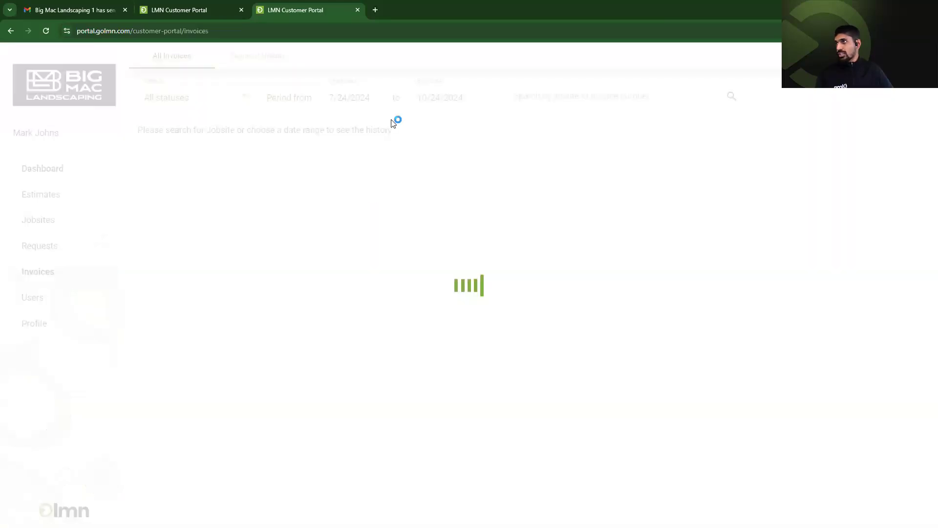
pyautogui.click(352, 100)
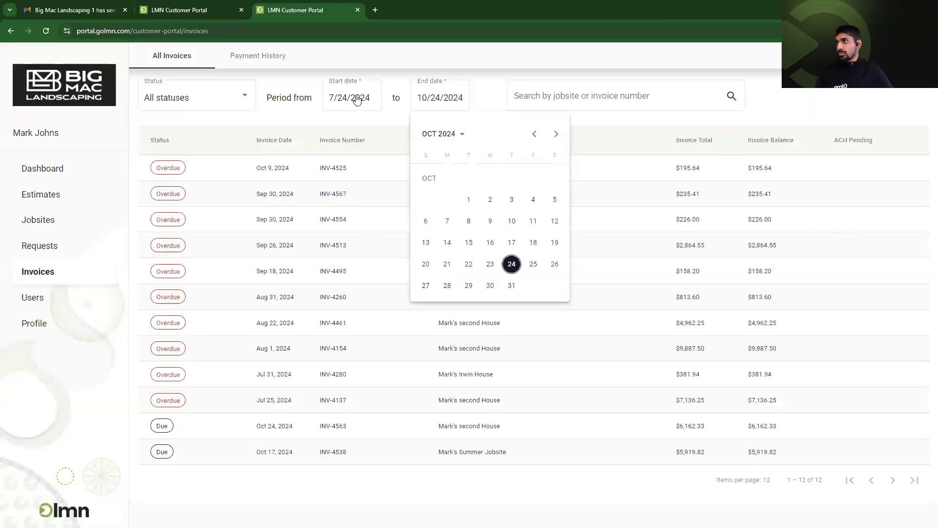
pyautogui.click(296, 186)
pyautogui.click(284, 141)
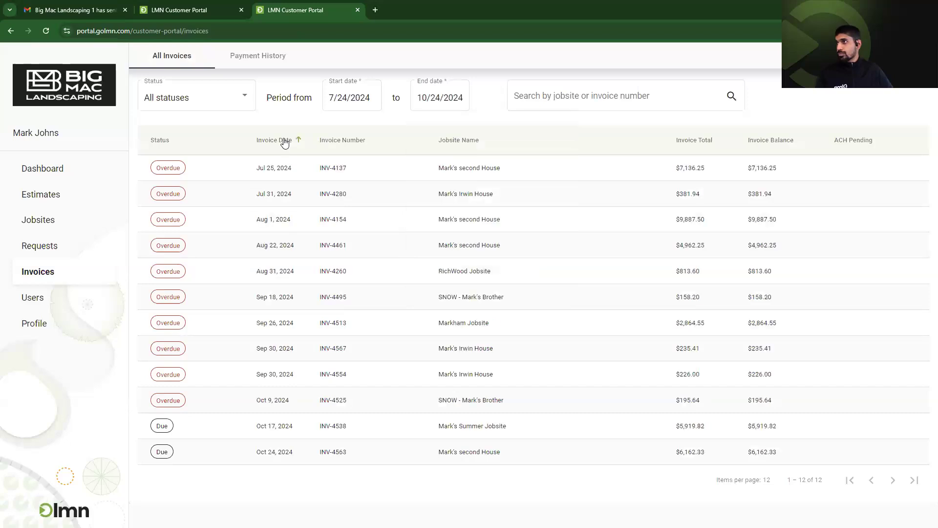
pyautogui.click(285, 142)
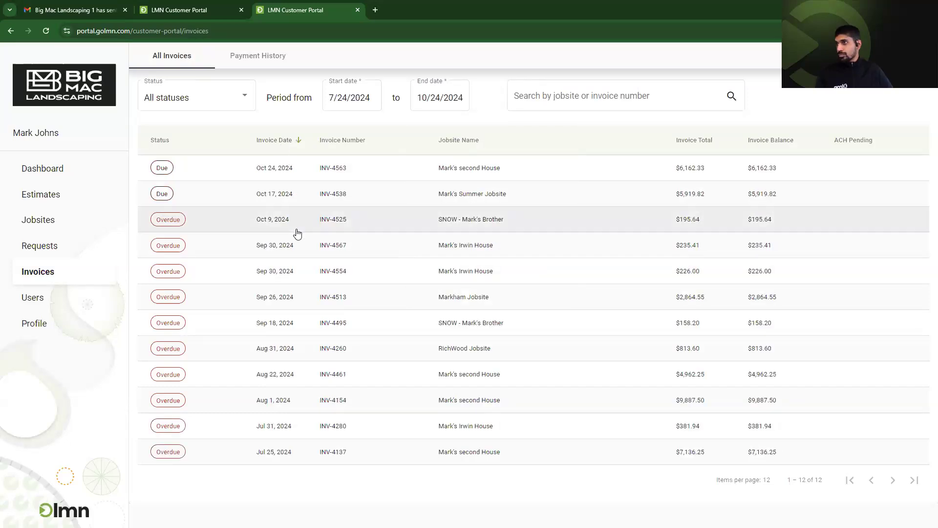
pyautogui.click(309, 245)
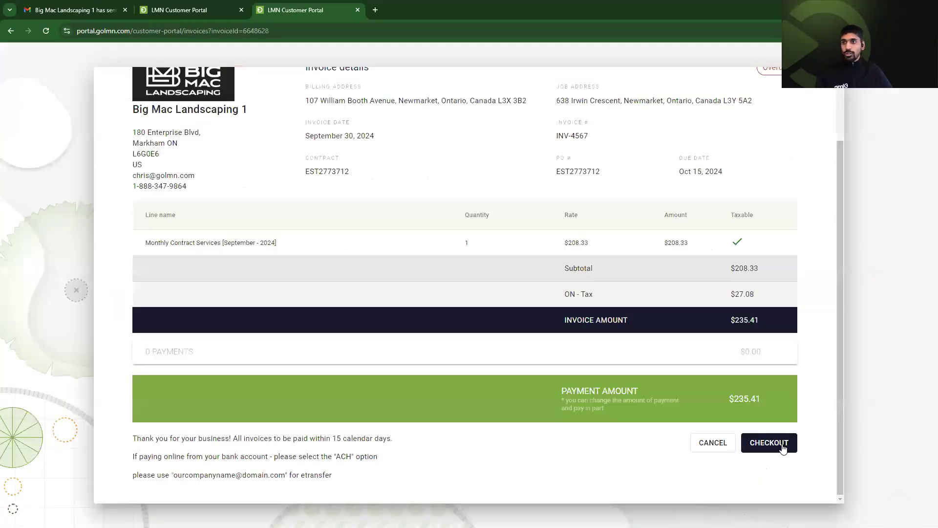
pyautogui.click(783, 447)
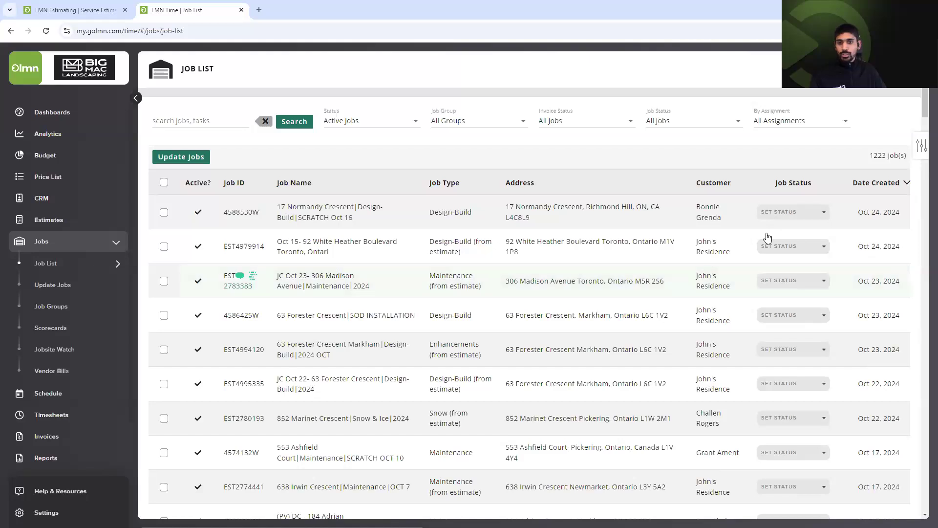
pyautogui.scroll(-1, 396, 367)
pyautogui.scroll(-2, 396, 367)
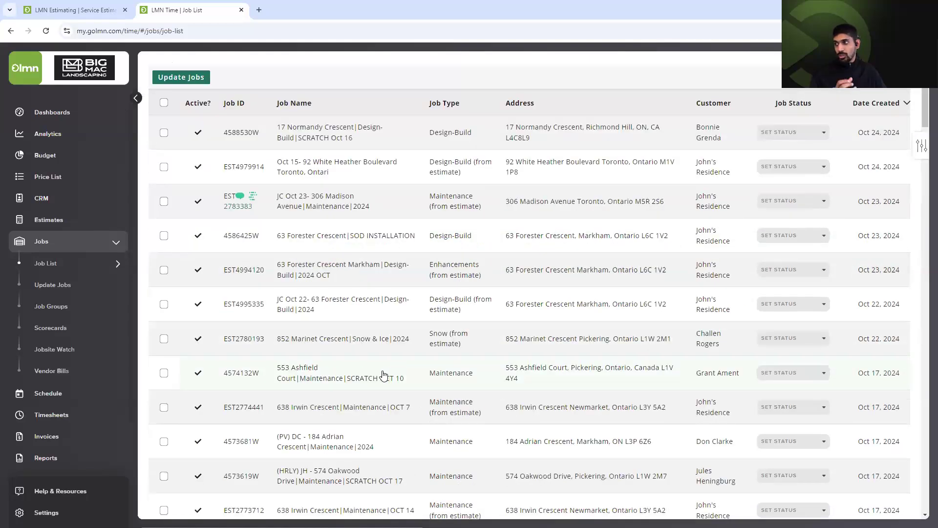
pyautogui.scroll(-1, 384, 376)
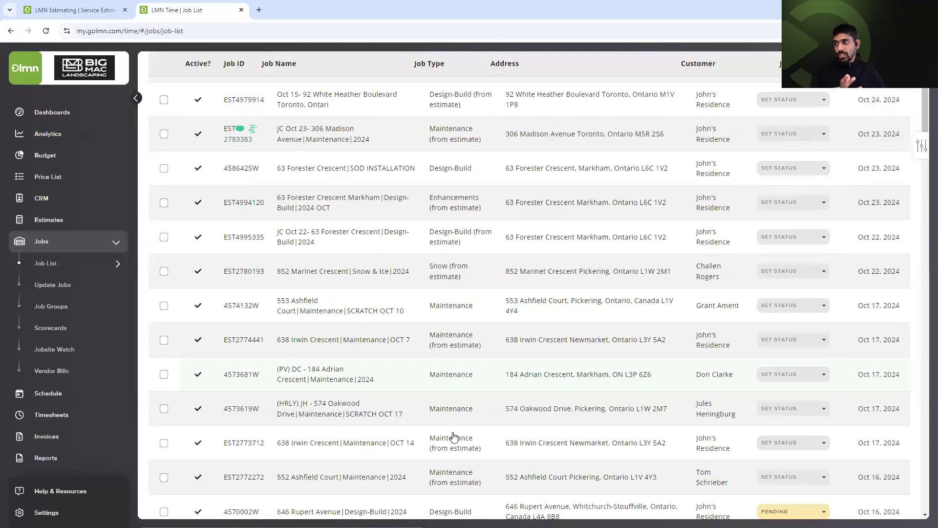
pyautogui.click(392, 413)
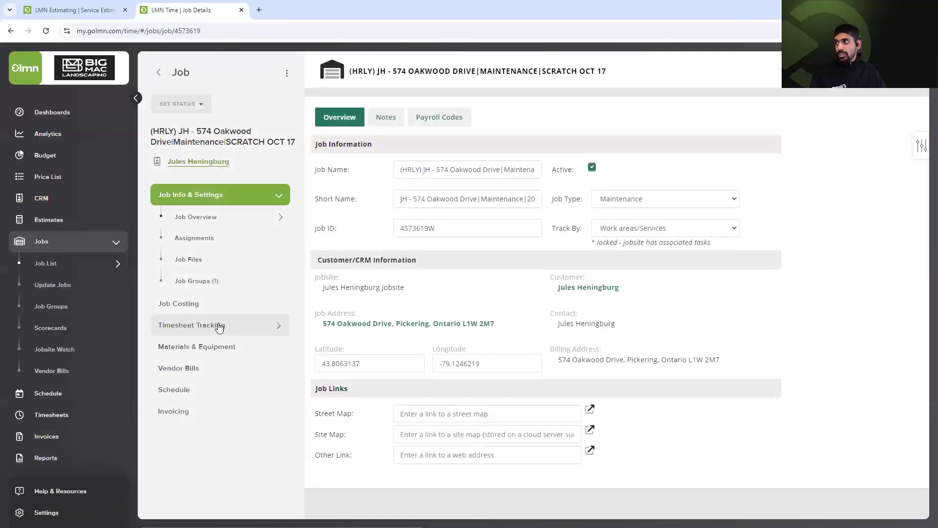
pyautogui.click(219, 326)
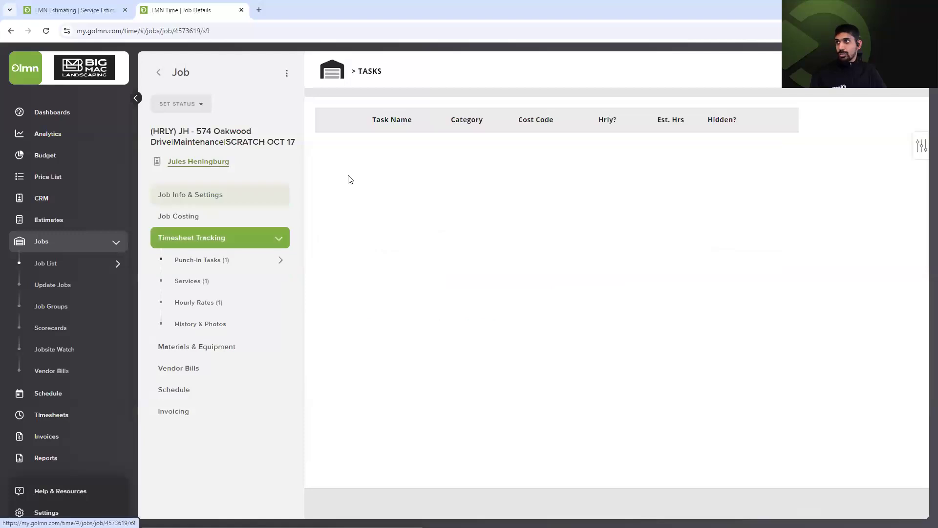
pyautogui.click(240, 282)
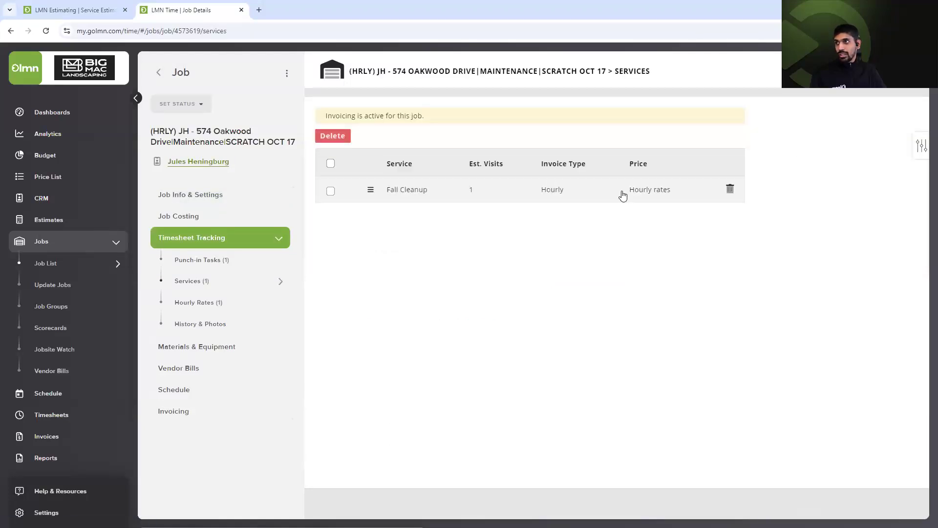
pyautogui.click(623, 196)
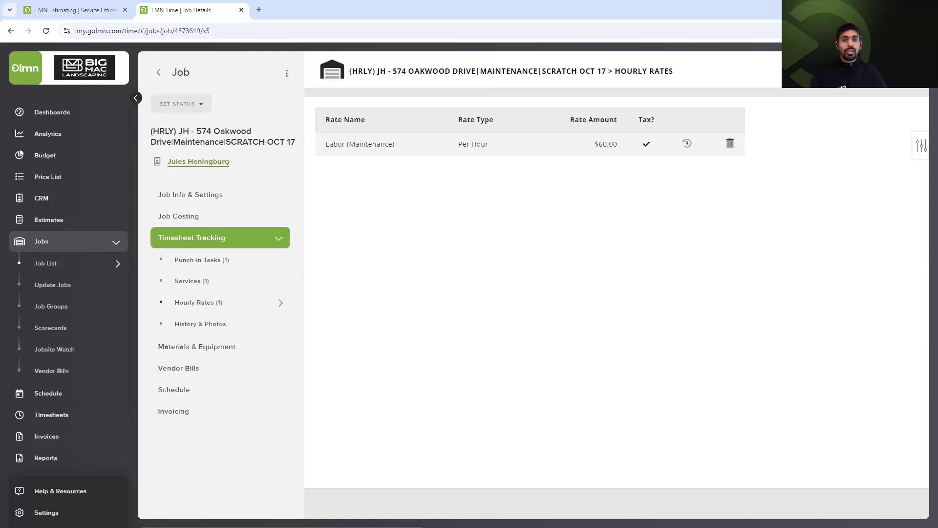
pyautogui.tripleClick(226, 132)
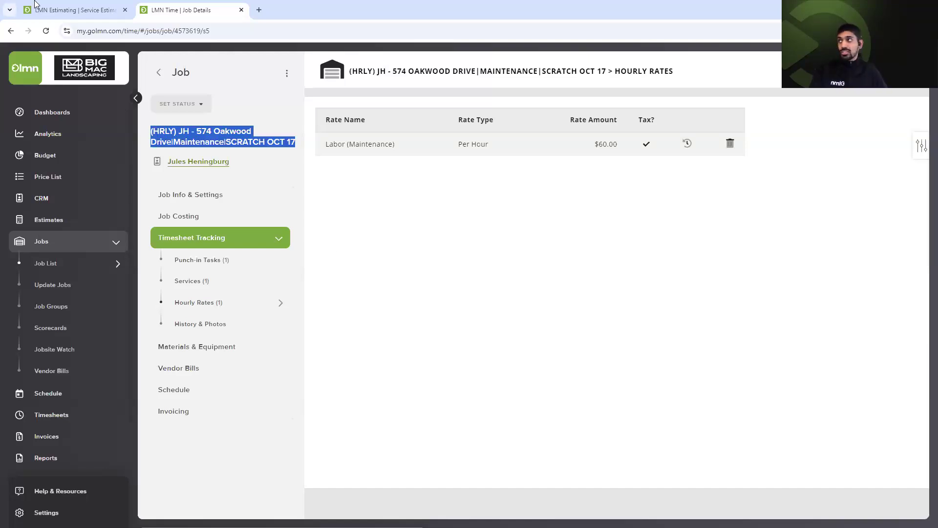
pyautogui.click(48, 7)
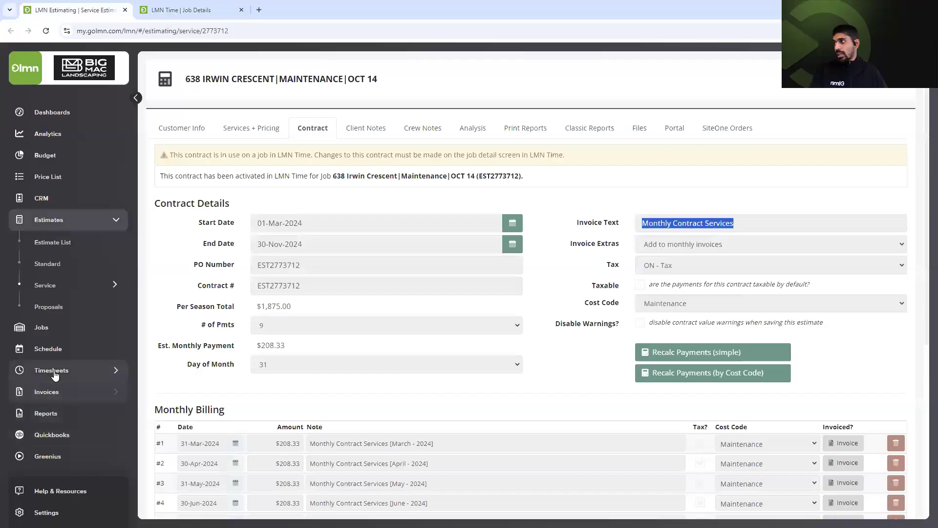
# Create a new Oct 24 timesheet and punch in three crew members.
pyautogui.click(51, 326)
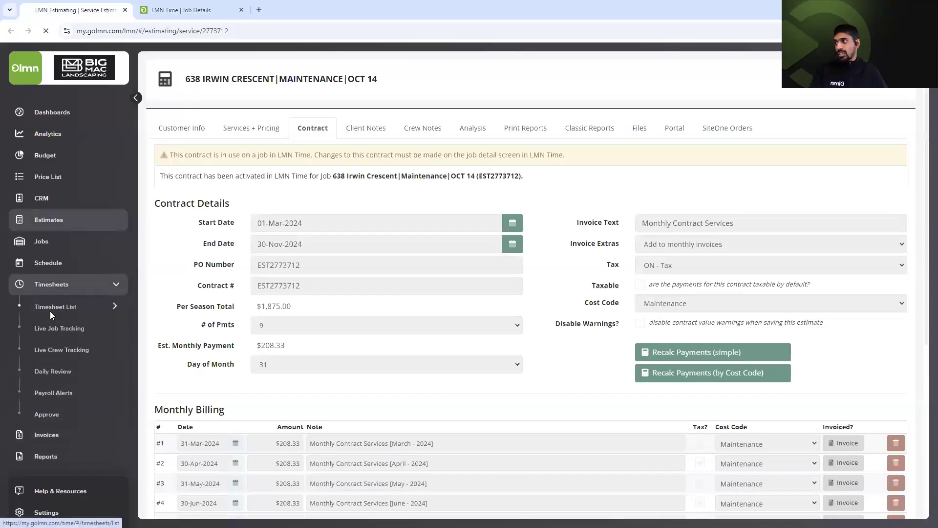
pyautogui.click(51, 315)
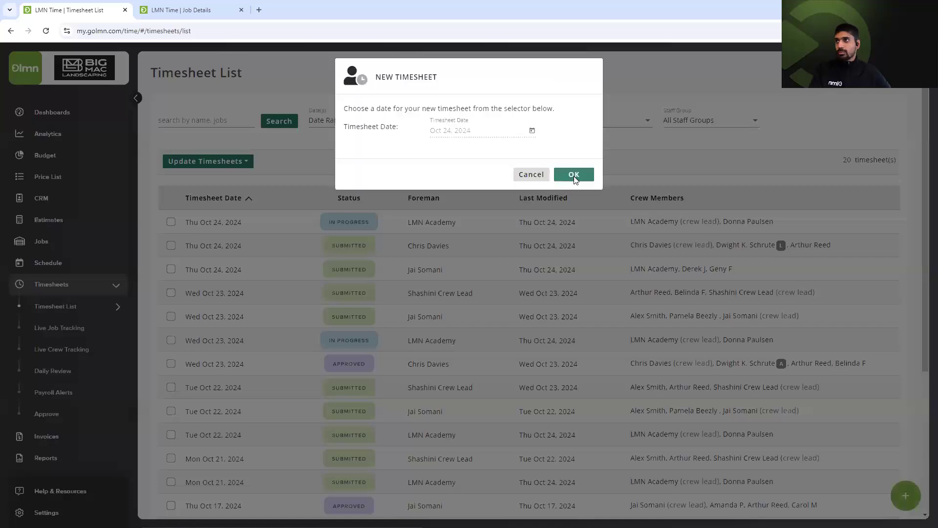
pyautogui.click(575, 177)
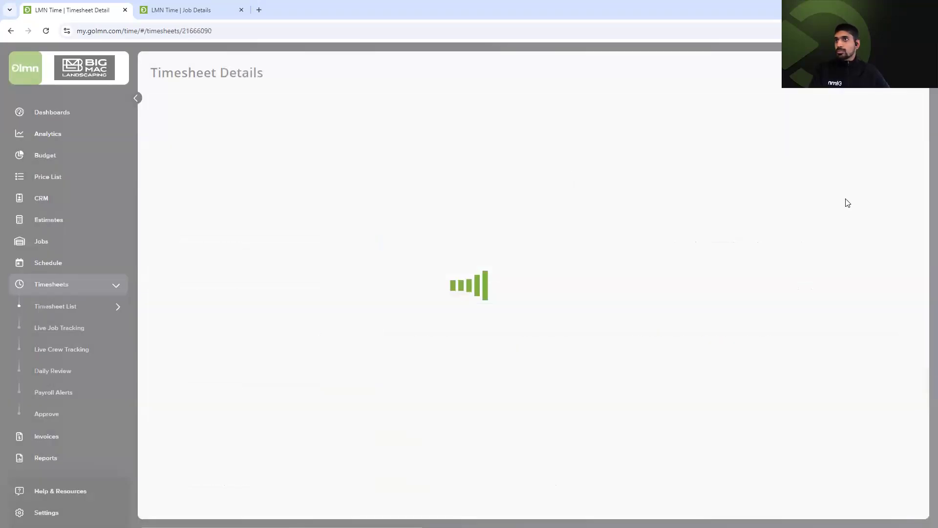
pyautogui.click(193, 205)
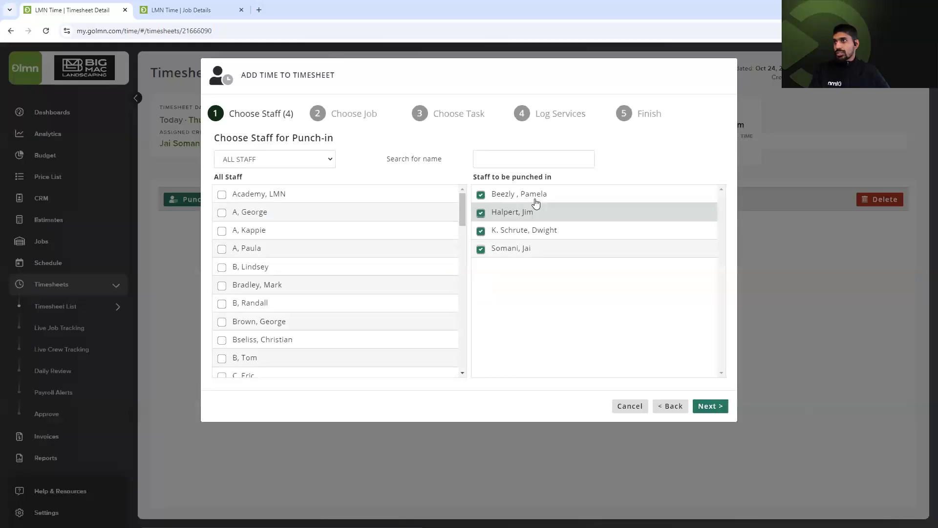
pyautogui.click(544, 194)
pyautogui.doubleClick(542, 195)
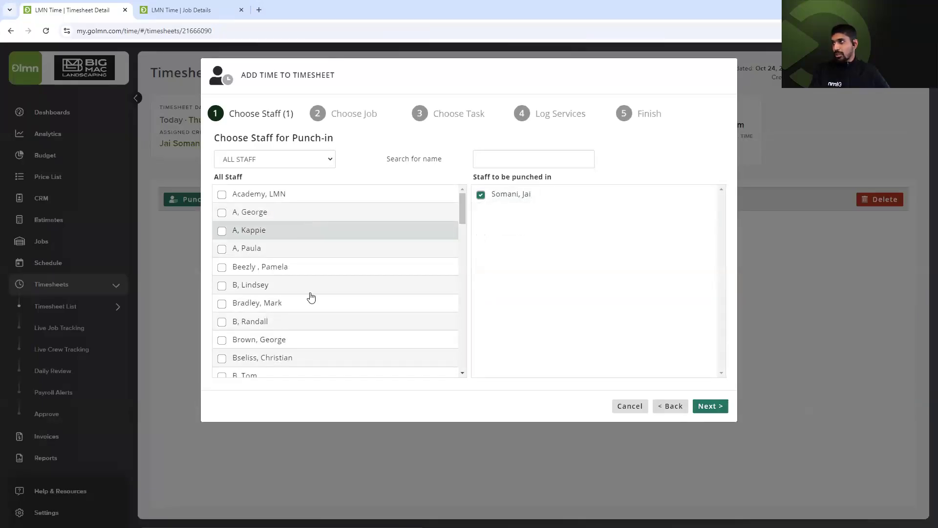
pyautogui.scroll(-4, 345, 319)
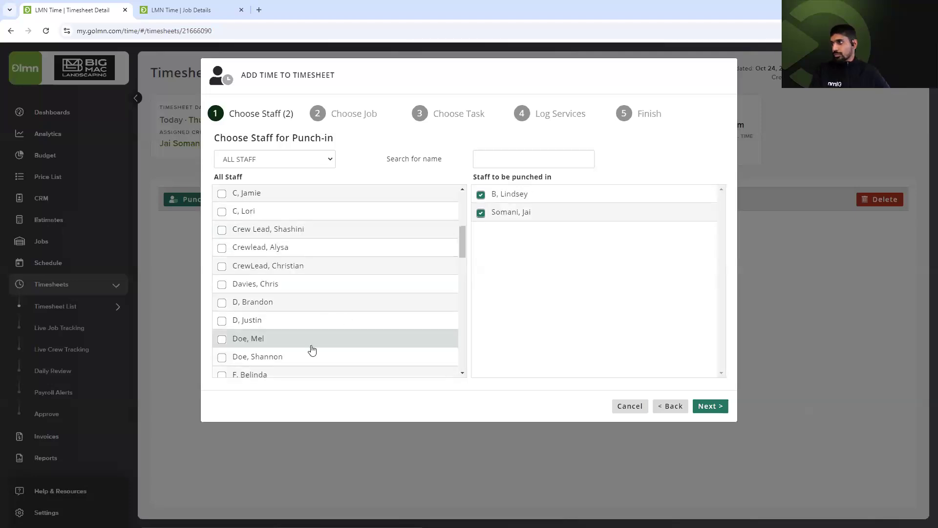
pyautogui.scroll(-1, 310, 330)
pyautogui.moveTo(642, 243); pyautogui.dragTo(642, 243)
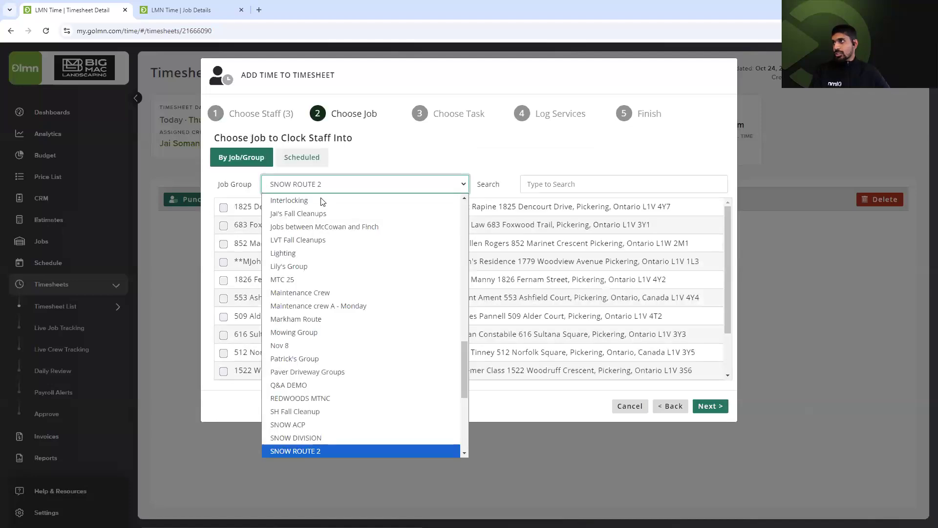
# Choose the Oakwood Drive hourly job for the punch-in, searching across all job groups.
pyautogui.click(582, 189)
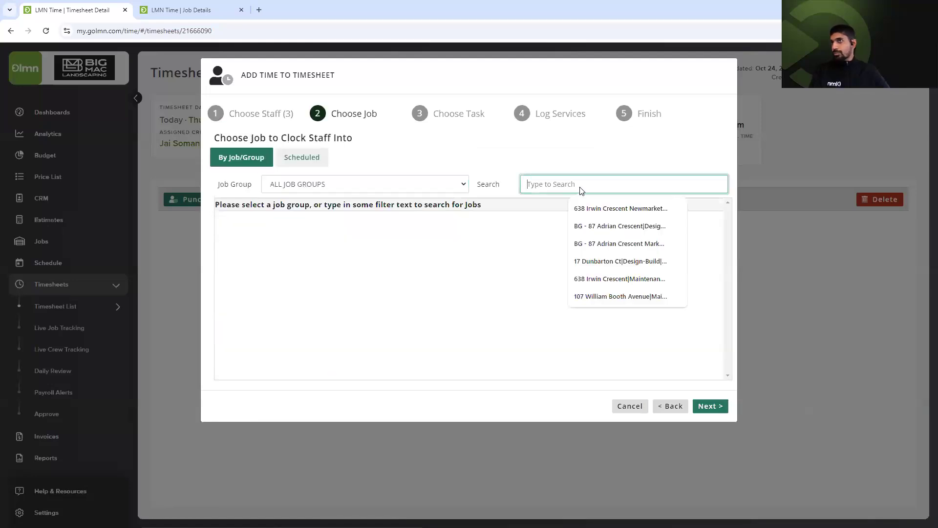
pyautogui.click(486, 226)
pyautogui.click(536, 211)
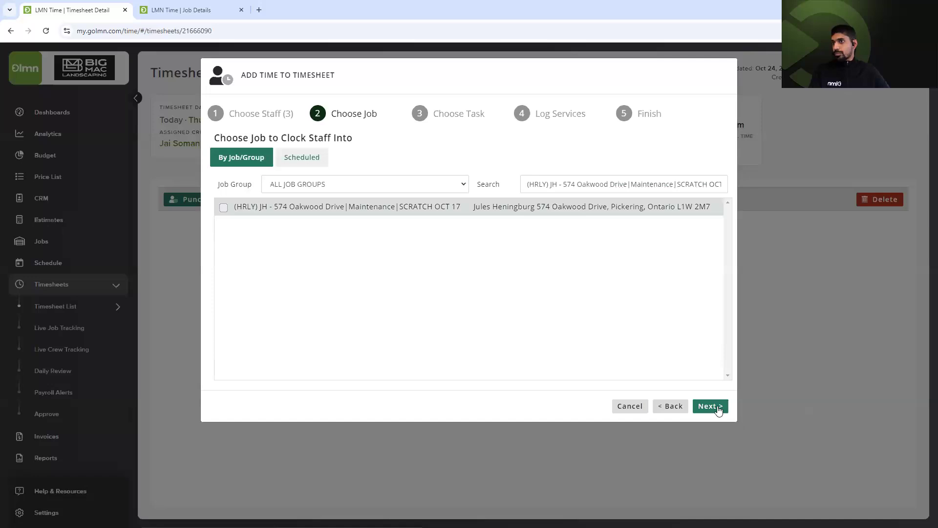
pyautogui.click(718, 408)
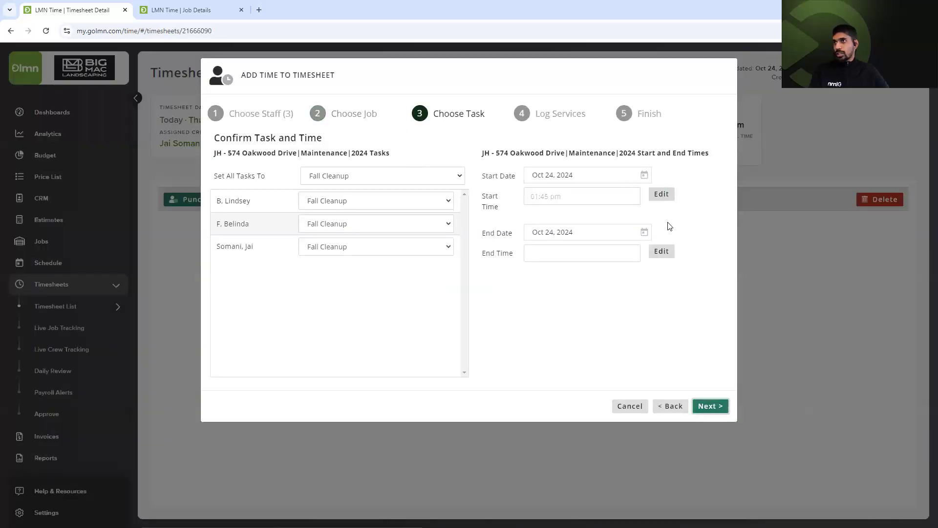
# Set the entry's time to 10:00–11:00 AM.
pyautogui.click(586, 196)
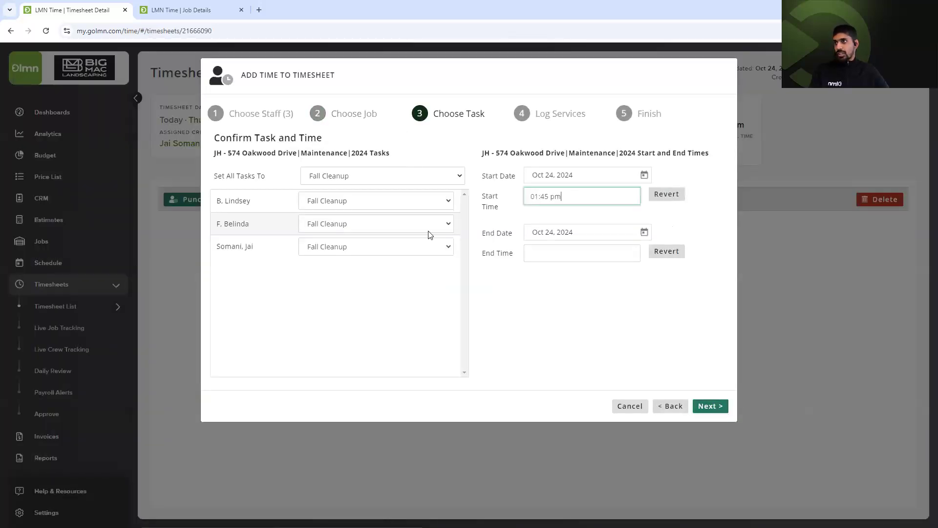
pyautogui.click(422, 258)
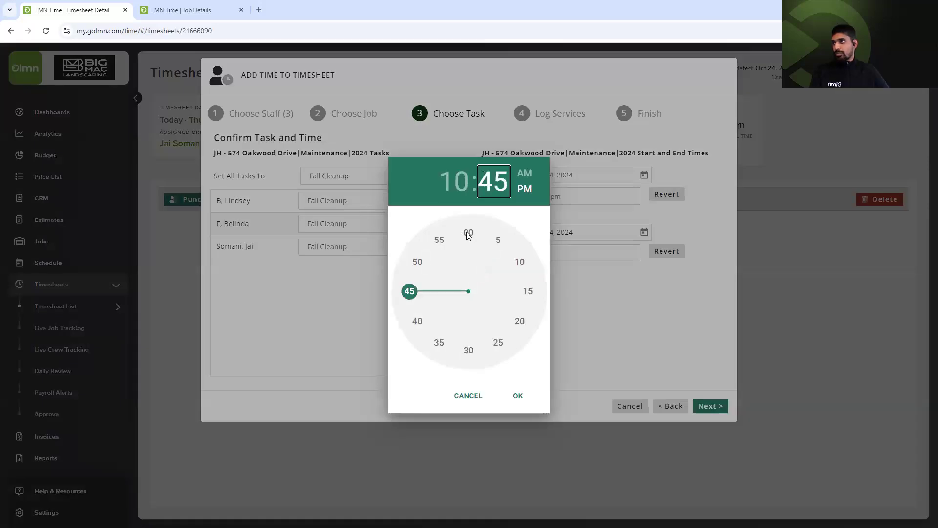
pyautogui.click(469, 235)
pyautogui.click(525, 173)
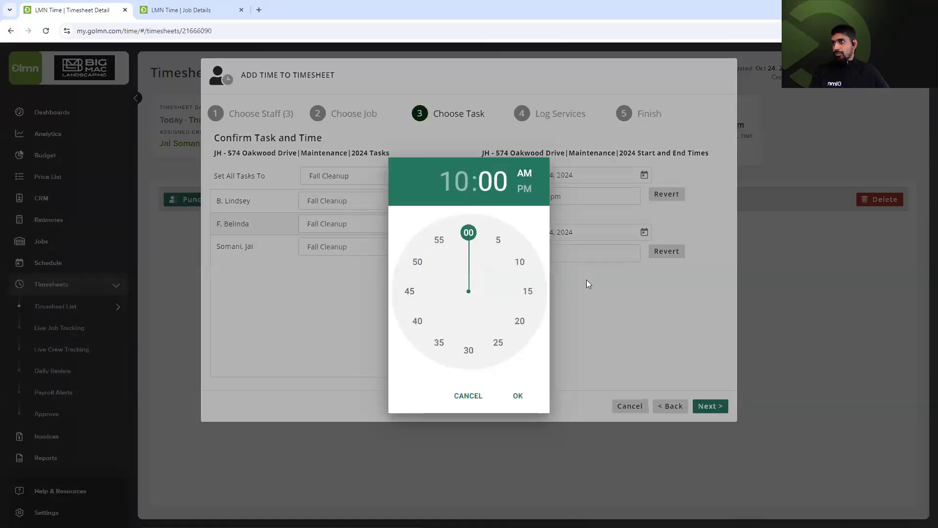
pyautogui.click(596, 250)
pyautogui.click(439, 239)
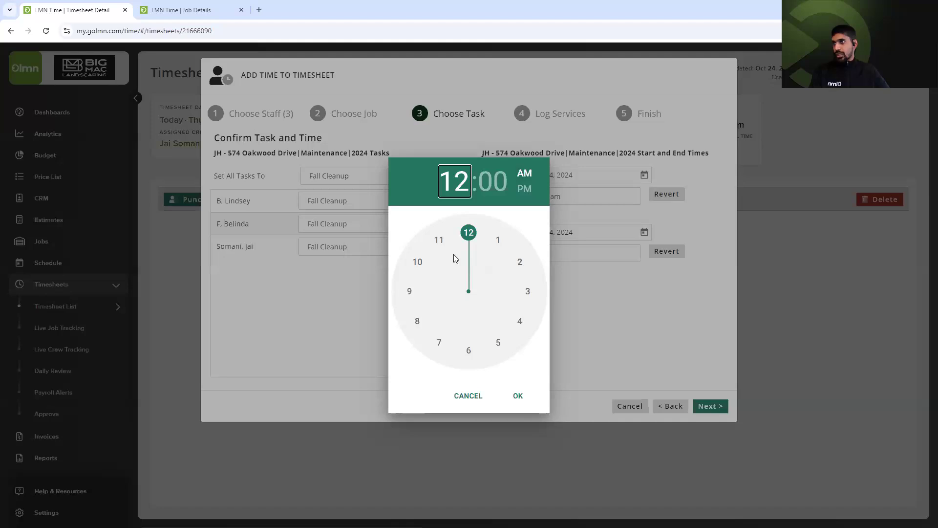
pyautogui.click(522, 392)
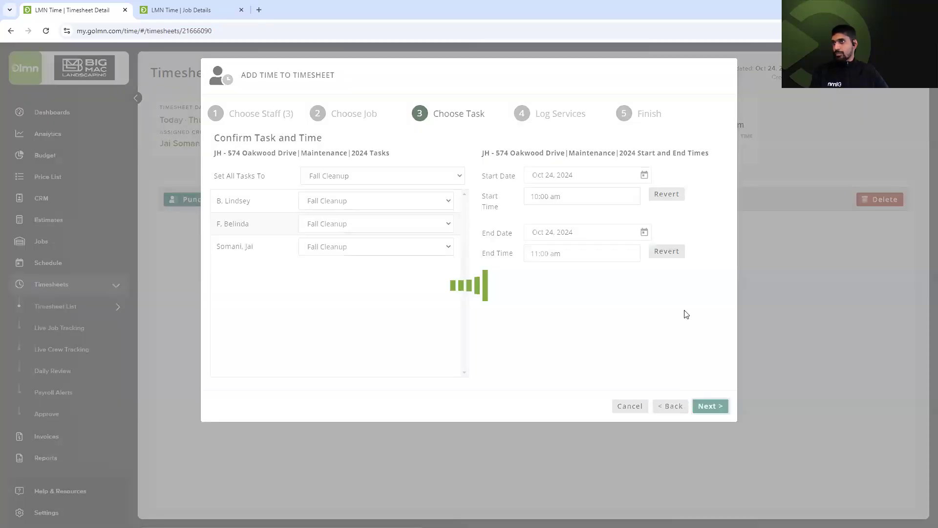
pyautogui.click(721, 408)
# Log the Fall Cleanup service with its yard waste and finish the time entry.
pyautogui.click(724, 410)
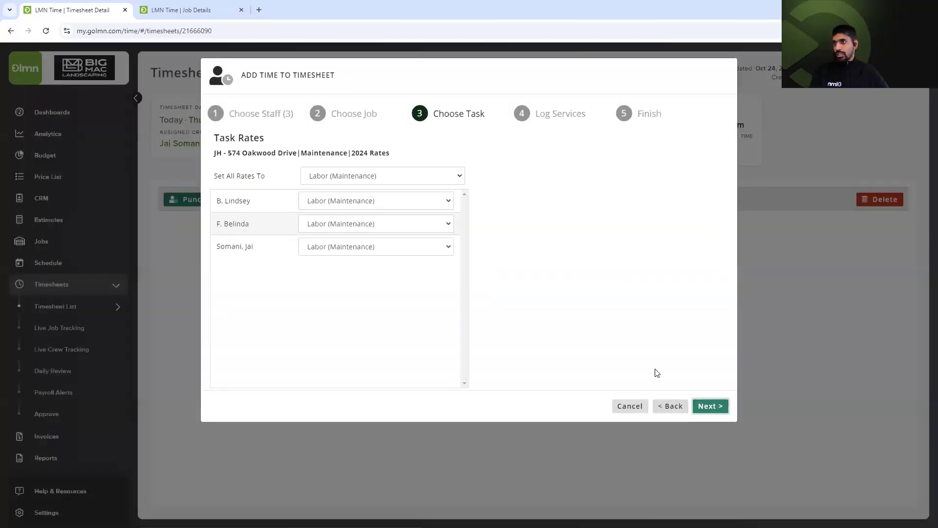
pyautogui.click(712, 408)
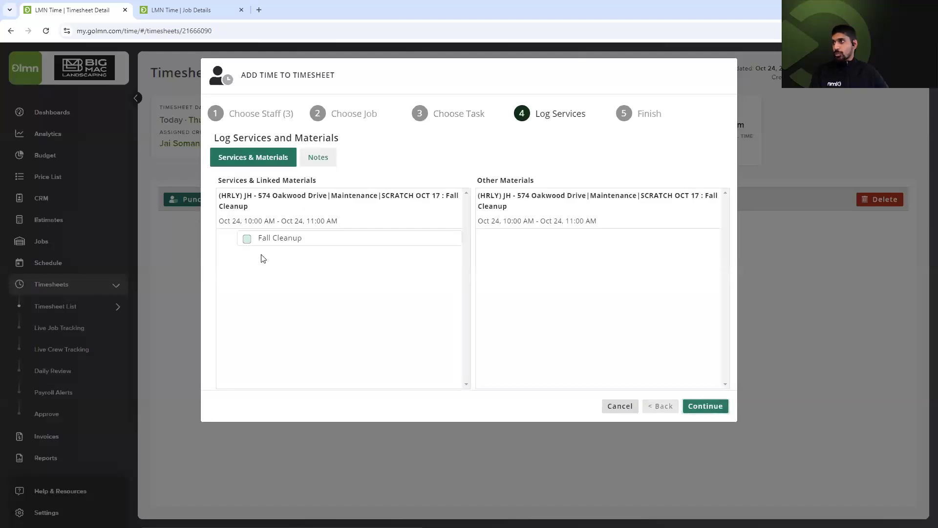
pyautogui.click(247, 239)
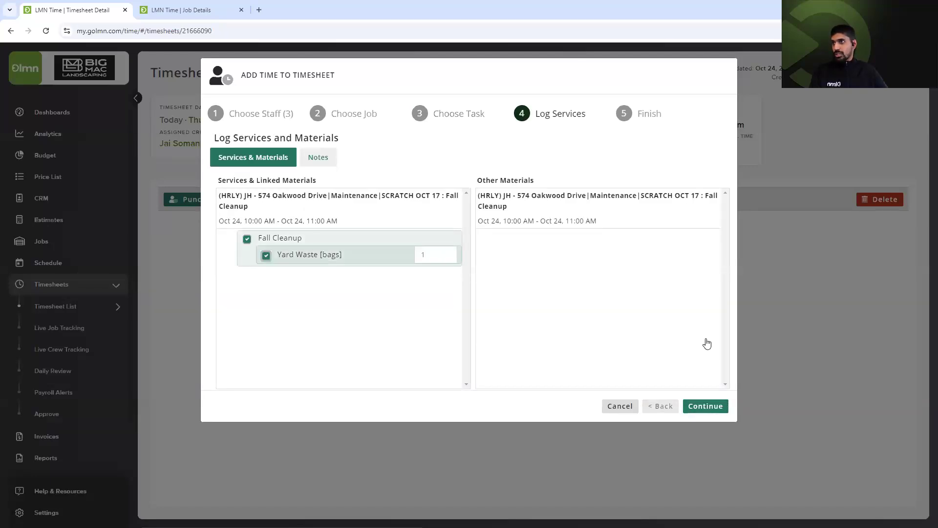
pyautogui.click(706, 406)
pyautogui.click(709, 407)
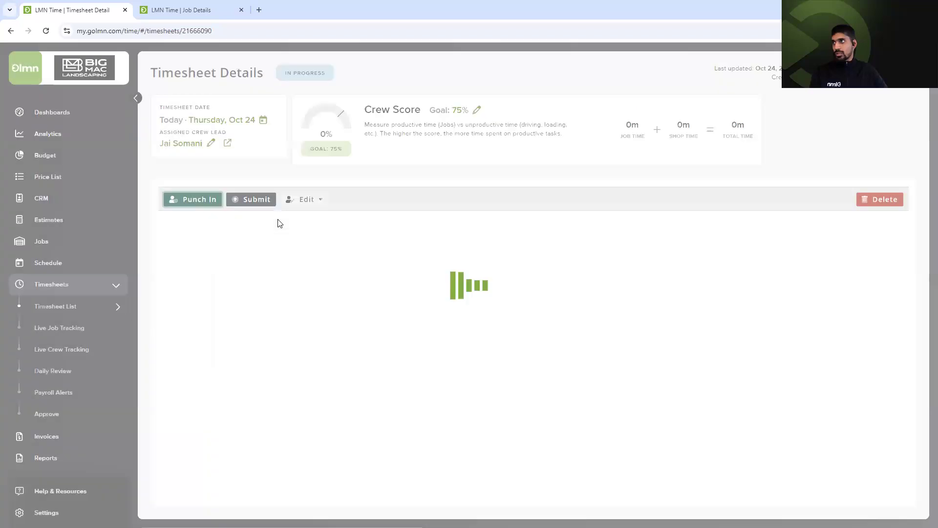
pyautogui.click(255, 201)
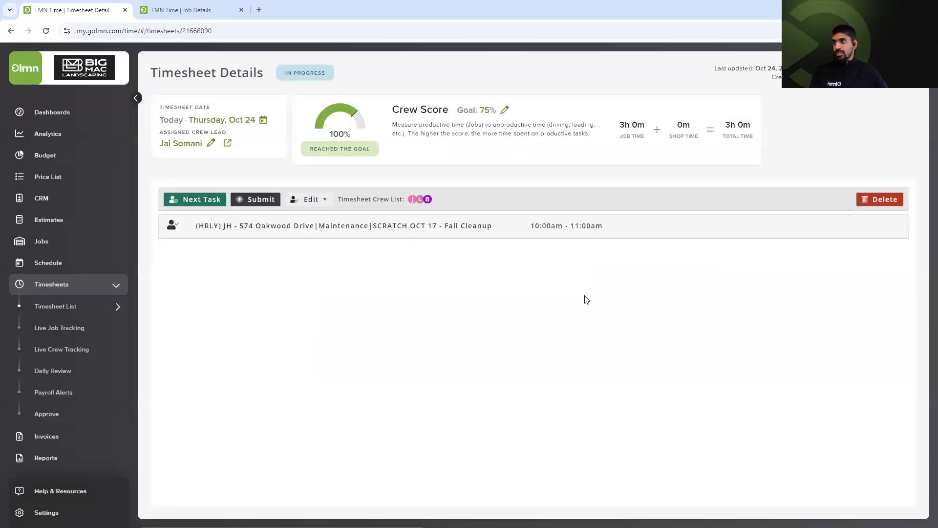
pyautogui.click(585, 291)
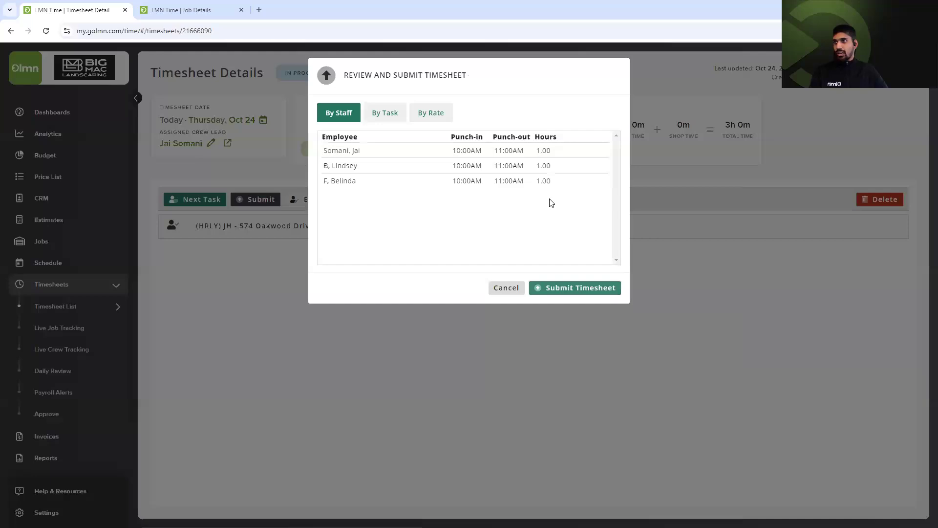
pyautogui.click(565, 176)
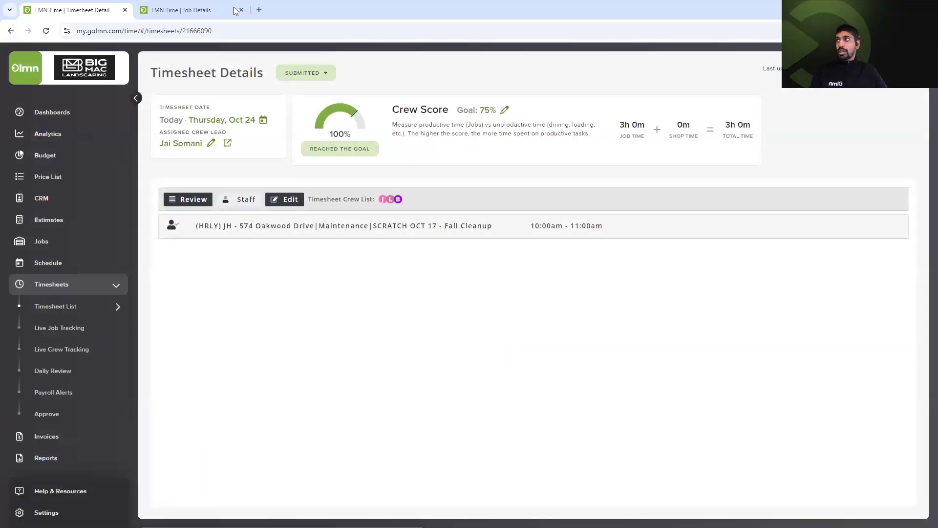
pyautogui.hotkey('ctrl', 'Tab')
pyautogui.click(209, 416)
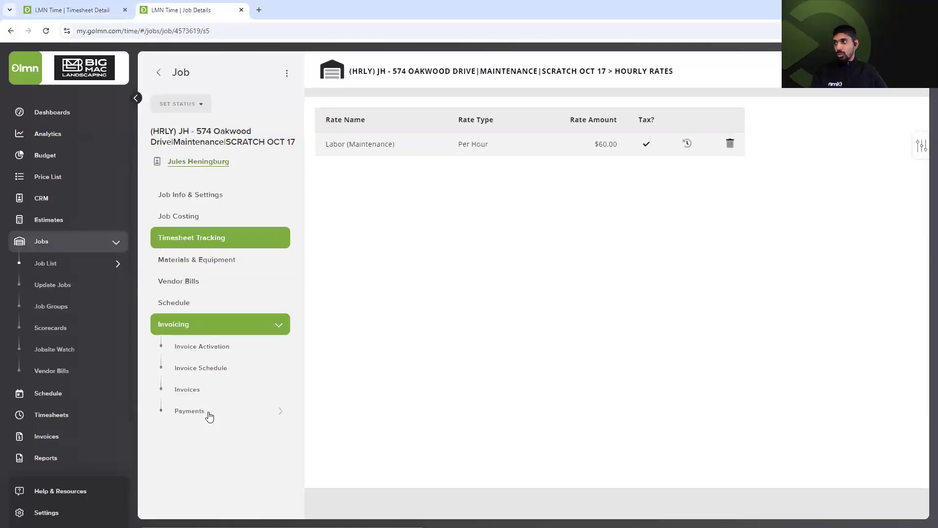
pyautogui.click(191, 381)
pyautogui.click(196, 388)
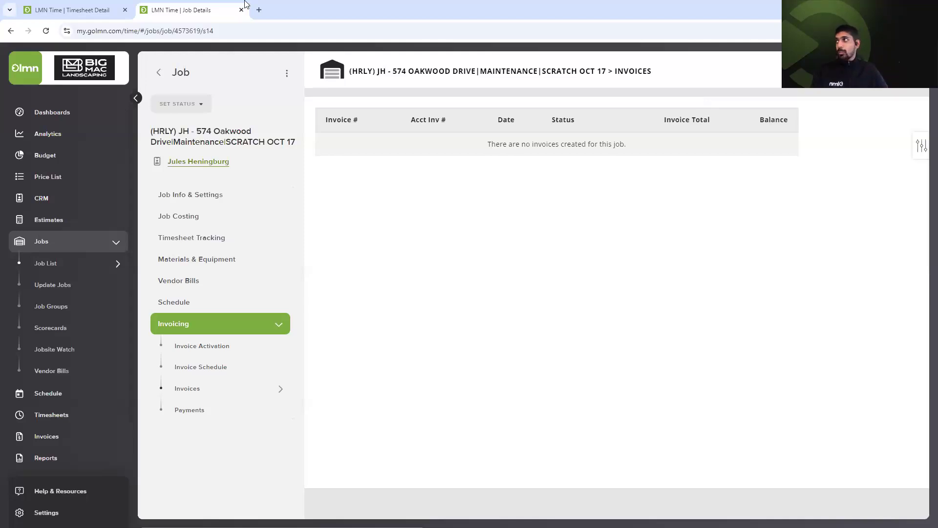
pyautogui.click(73, 6)
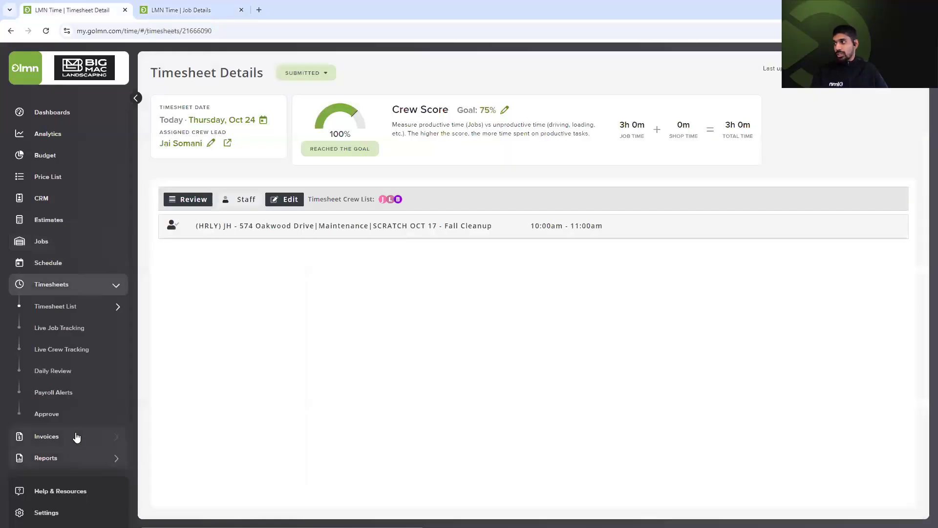
# Set invoice generation to Oct 24, 2024 for all invoice groups and refresh the billable jobs.
pyautogui.click(73, 333)
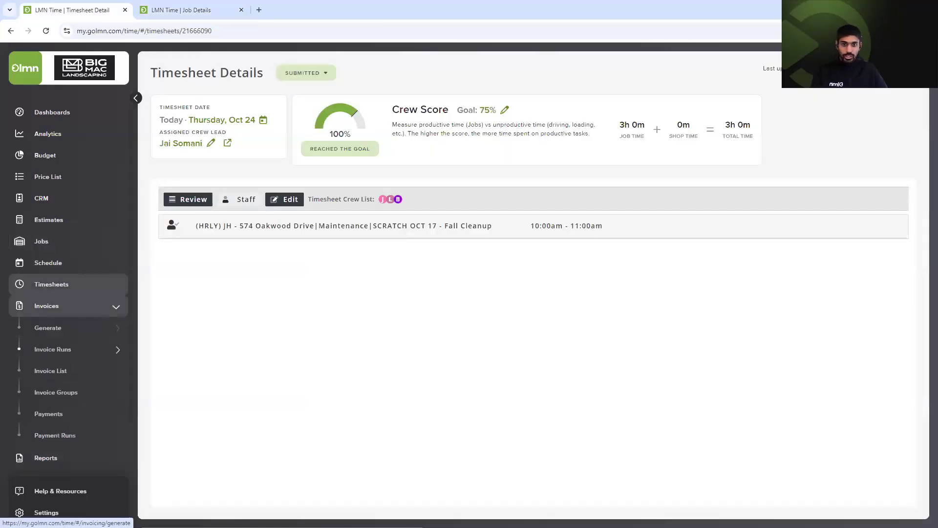
pyautogui.click(48, 328)
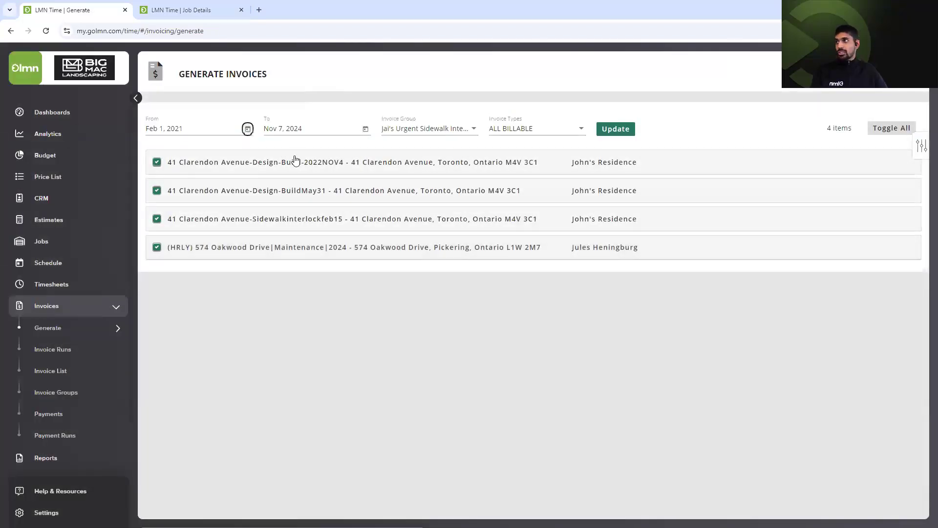
pyautogui.click(179, 159)
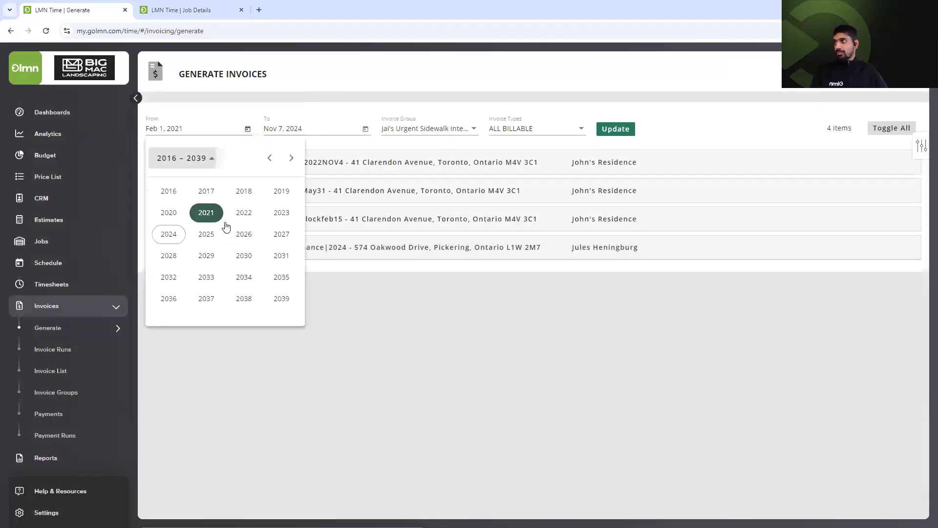
pyautogui.click(169, 234)
pyautogui.click(215, 259)
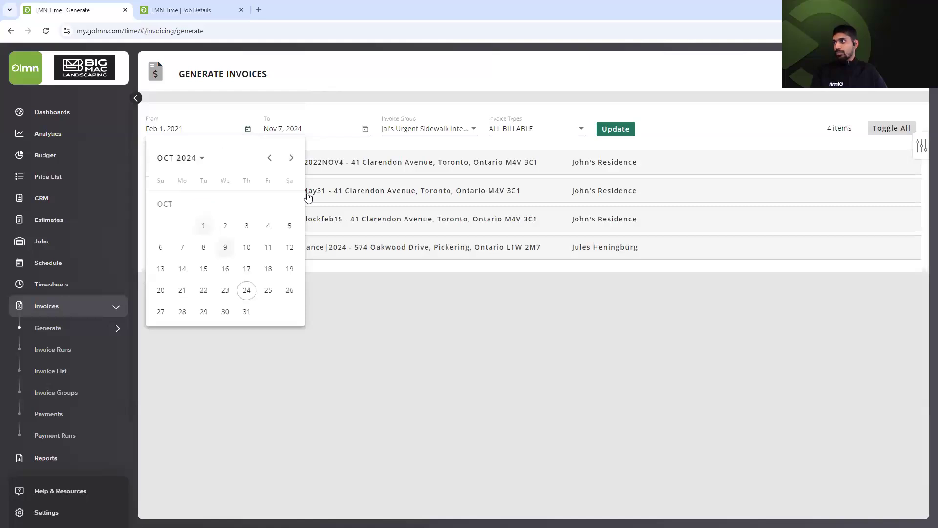
pyautogui.press('Return')
pyautogui.click(324, 134)
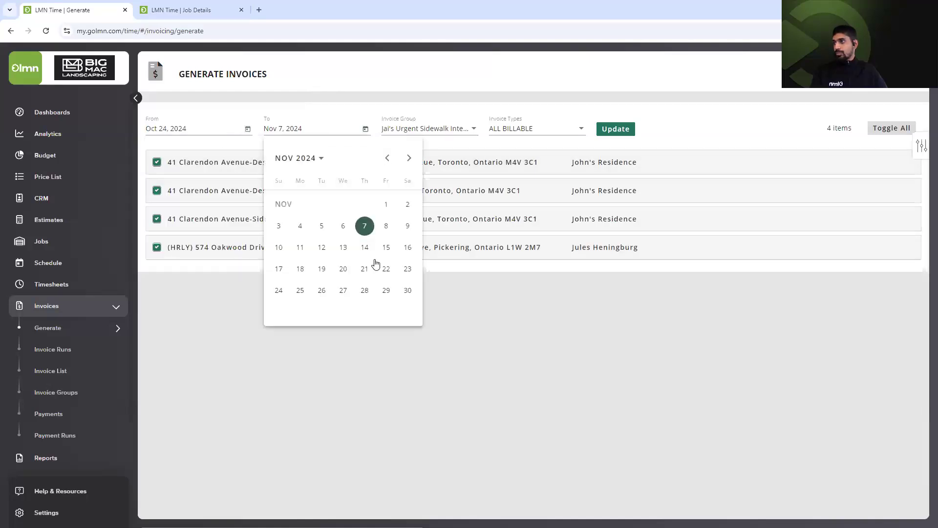
pyautogui.click(455, 129)
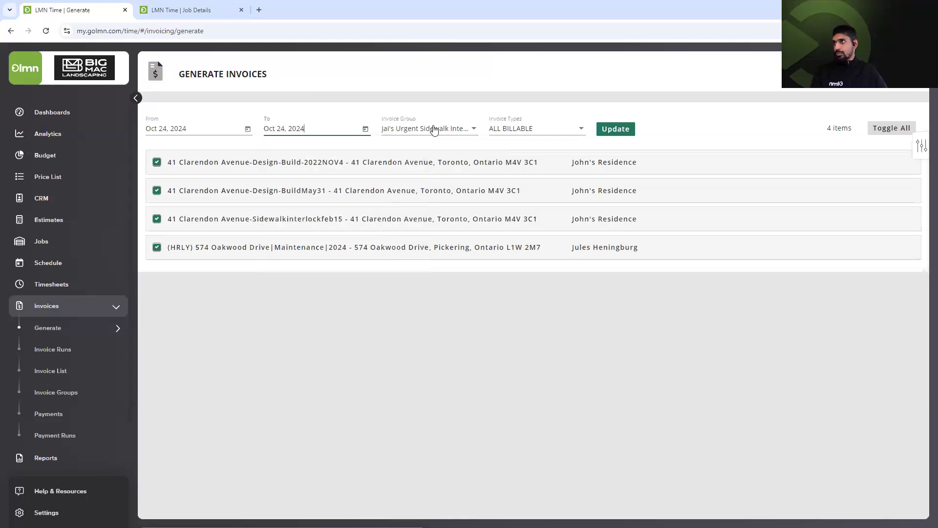
pyautogui.click(437, 128)
pyautogui.scroll(5, 425, 78)
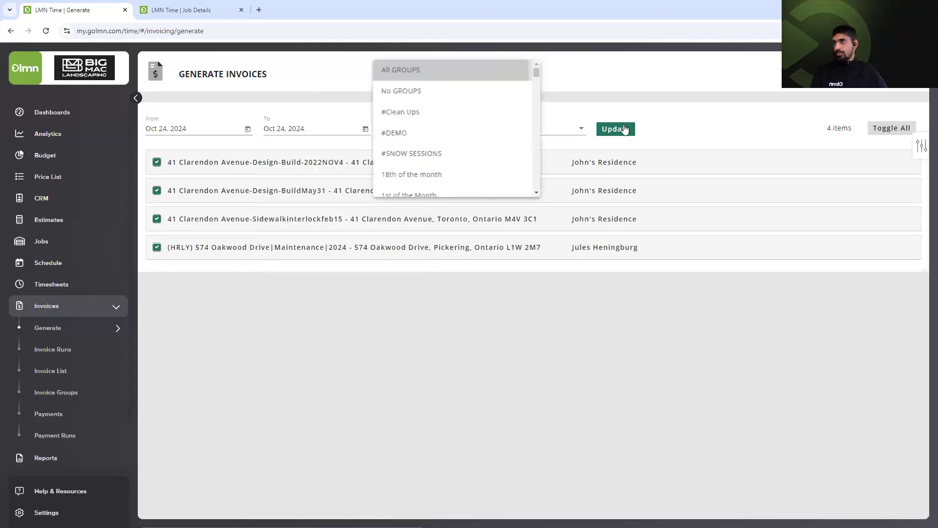
pyautogui.click(626, 128)
pyautogui.click(615, 129)
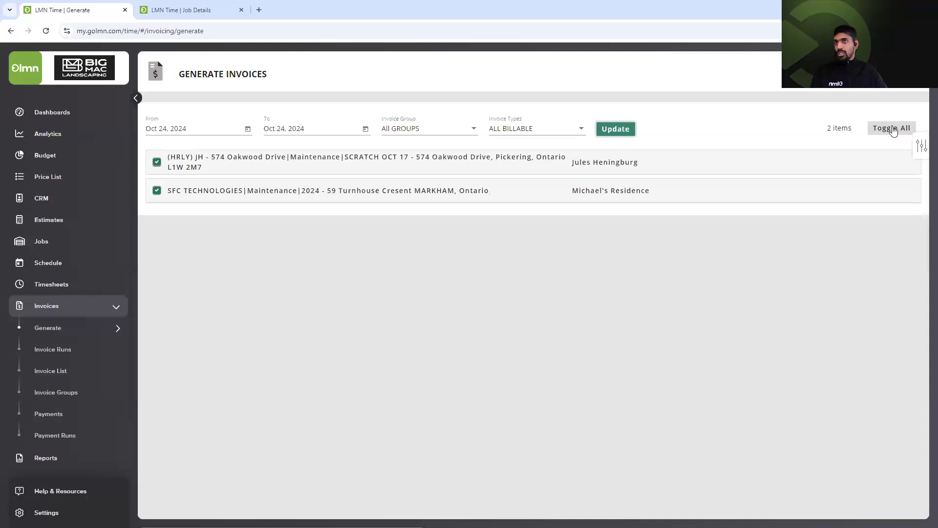
# Select only the Oakwood Drive hourly job's items and create a new invoice run from them.
pyautogui.press('Tab')
pyautogui.press('Return')
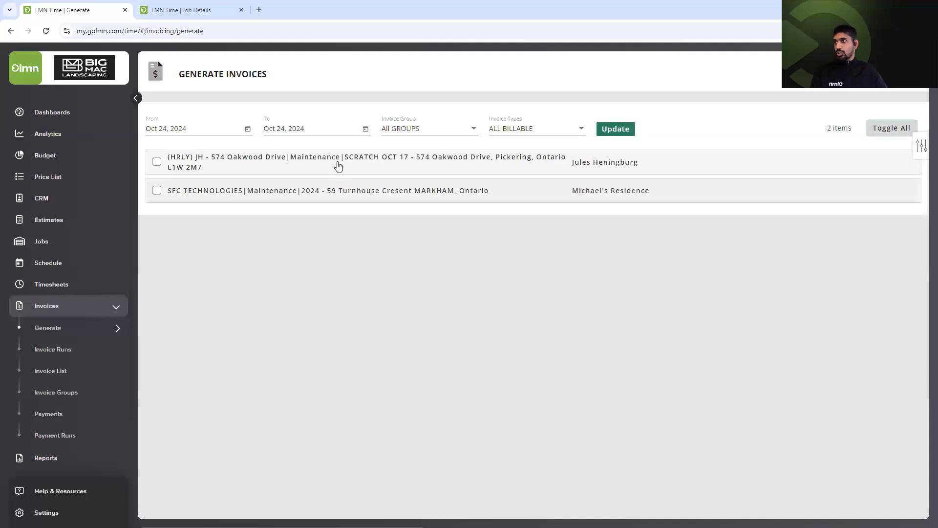
pyautogui.click(338, 166)
pyautogui.click(156, 162)
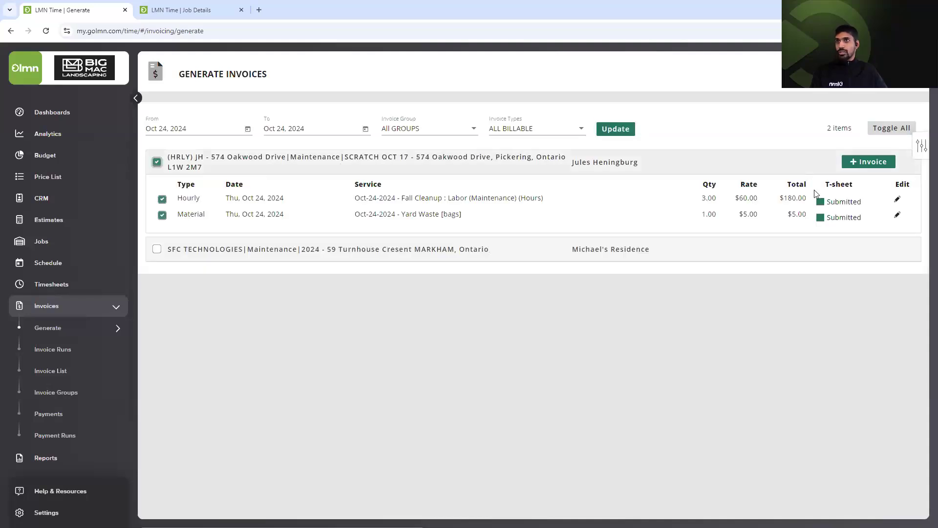
pyautogui.click(869, 161)
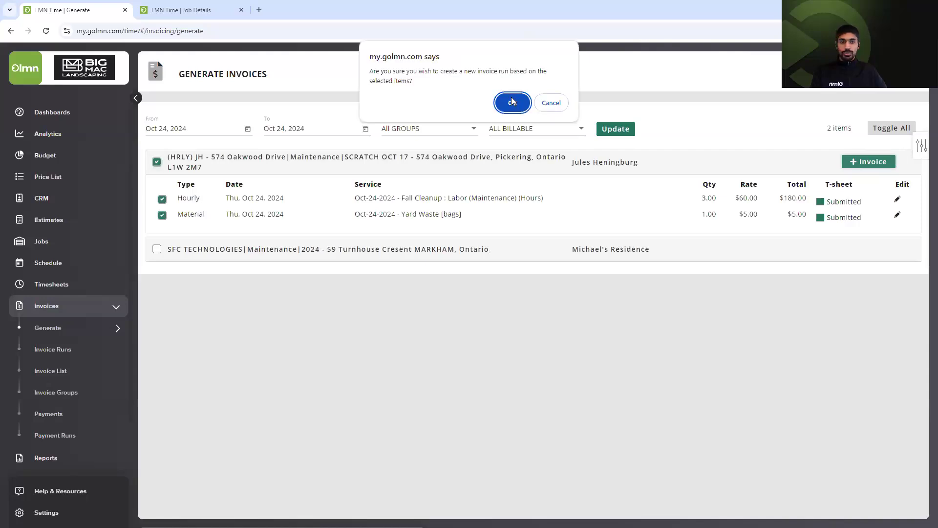
pyautogui.click(512, 102)
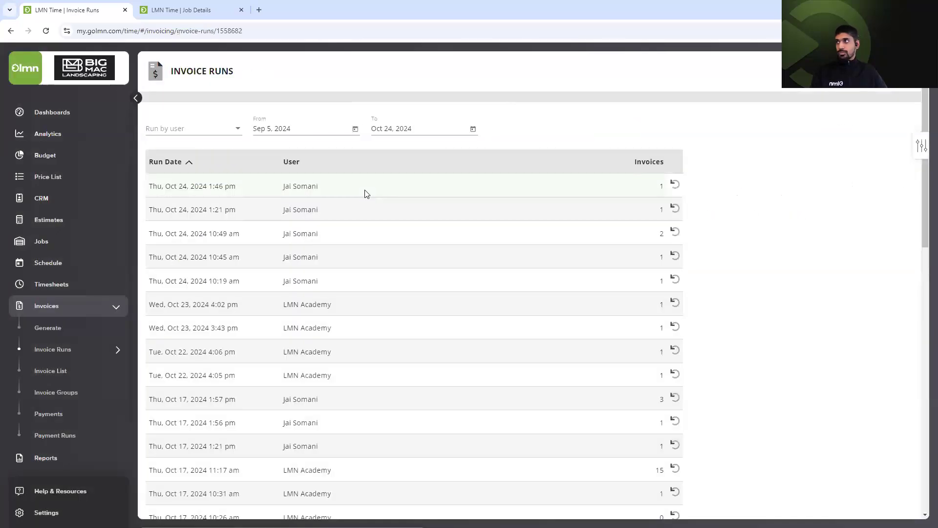
pyautogui.click(367, 193)
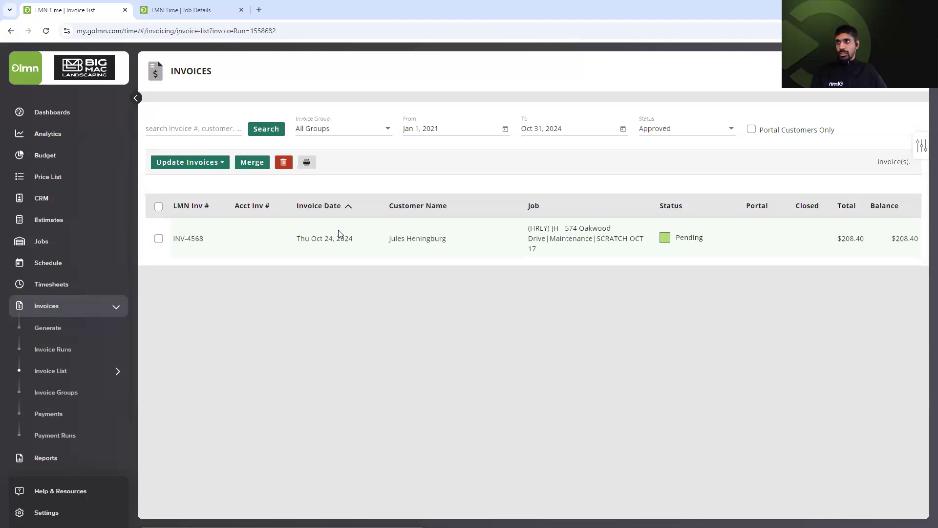
# Review the $208.40 invoice INV-4568, then return to the Oakwood Drive job's costing options.
pyautogui.click(672, 250)
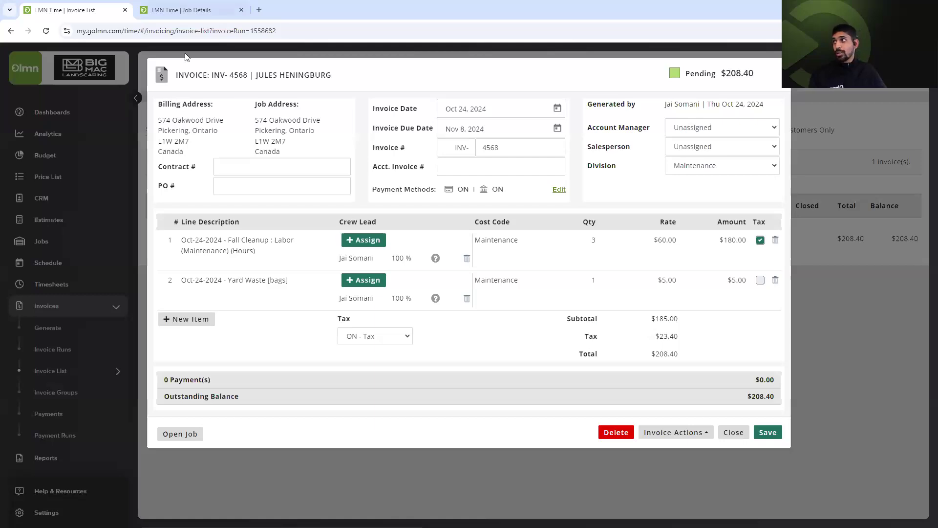
pyautogui.click(181, 10)
pyautogui.click(199, 216)
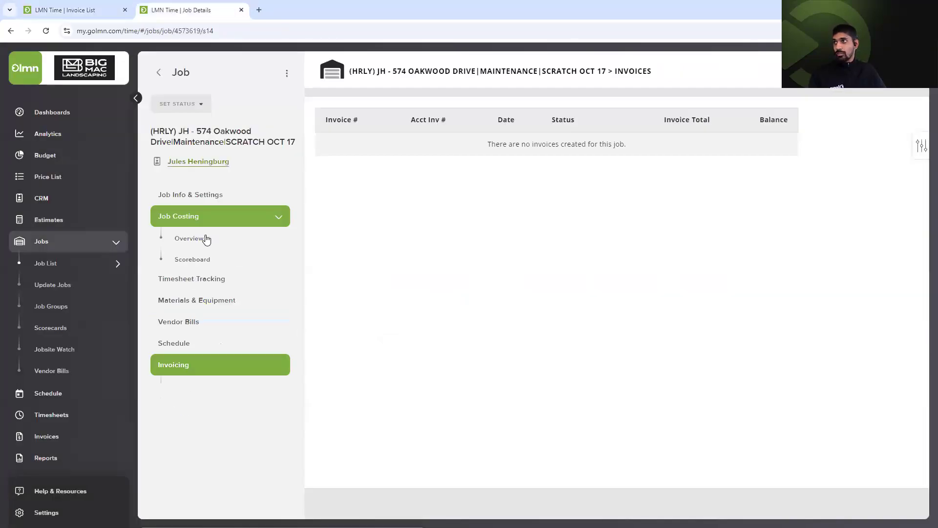
# Review the Oakwood Drive job's cost overview, then return to its invoicing section.
pyautogui.click(206, 239)
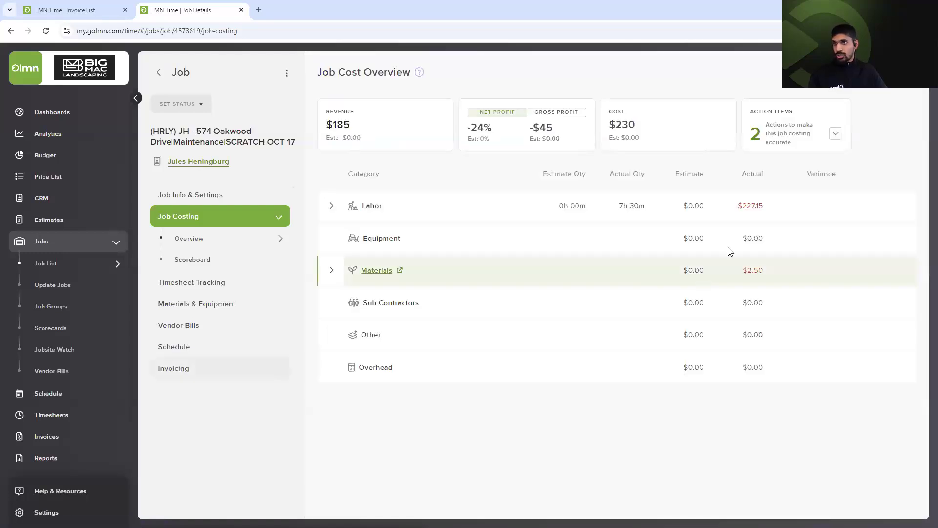
pyautogui.click(202, 393)
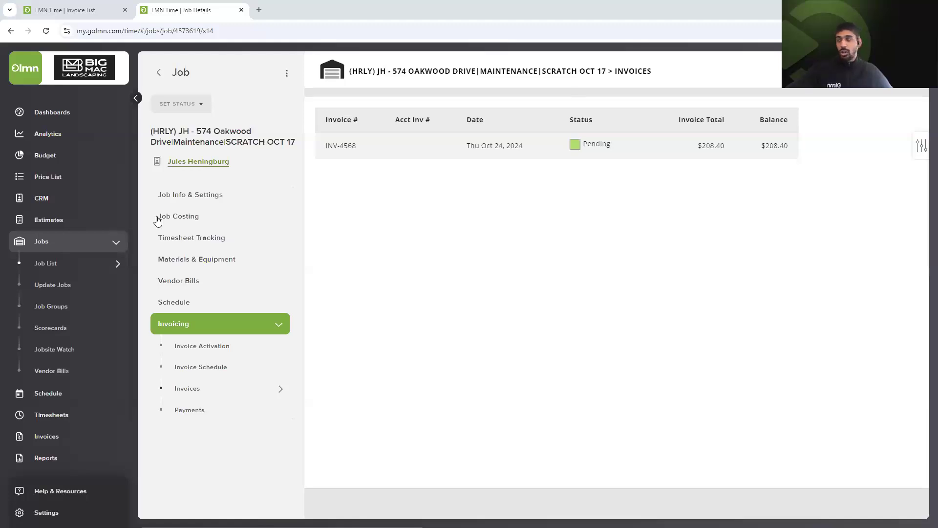
pyautogui.click(62, 263)
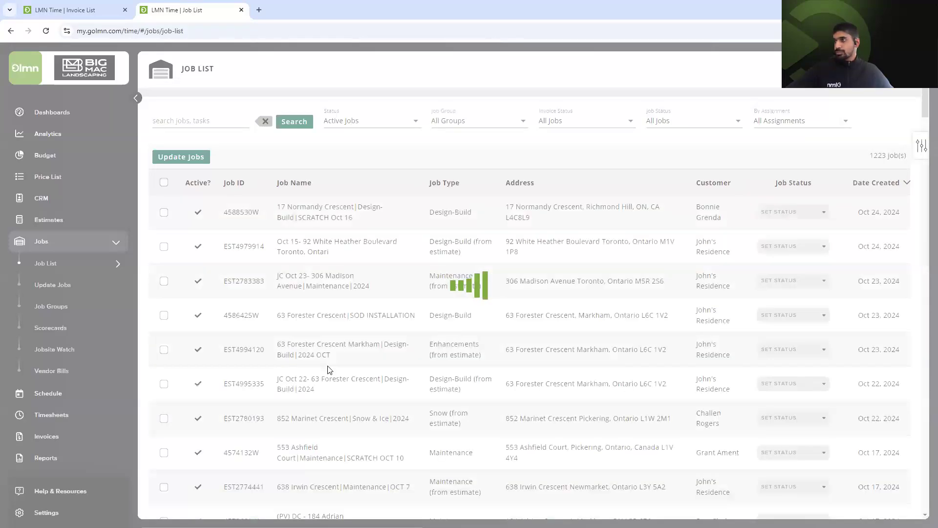
pyautogui.scroll(-2, 342, 390)
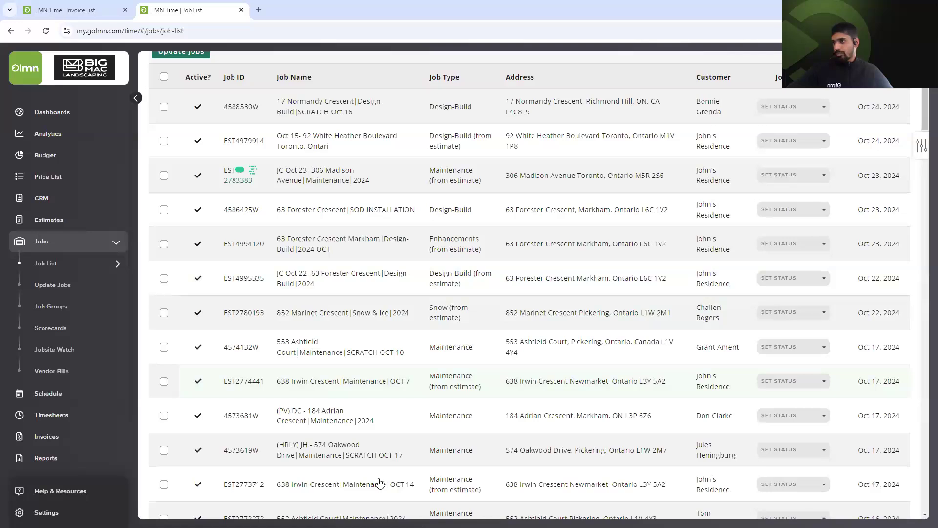
pyautogui.scroll(-1, 394, 452)
pyautogui.click(395, 443)
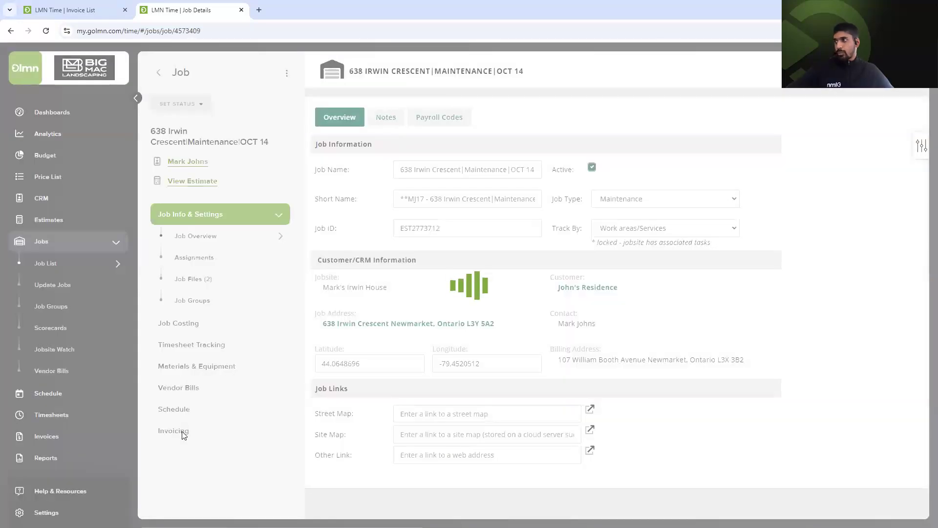
pyautogui.click(181, 432)
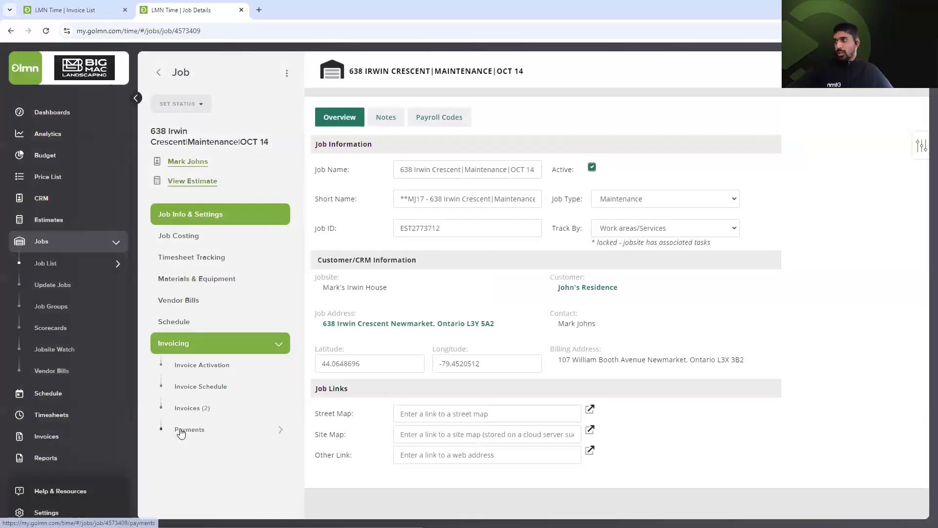
pyautogui.click(226, 394)
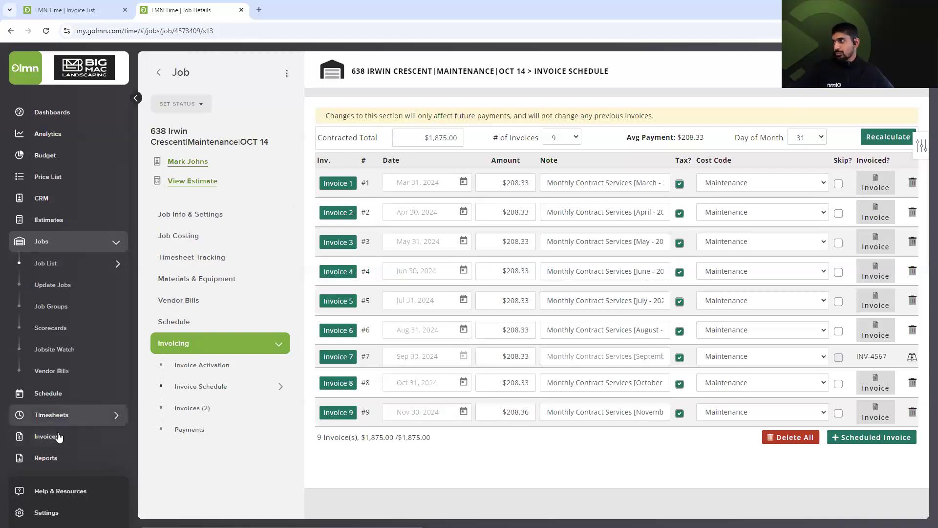
# Close invoice INV-4568 and limit invoice generation to Only Monthly Charges.
pyautogui.click(77, 6)
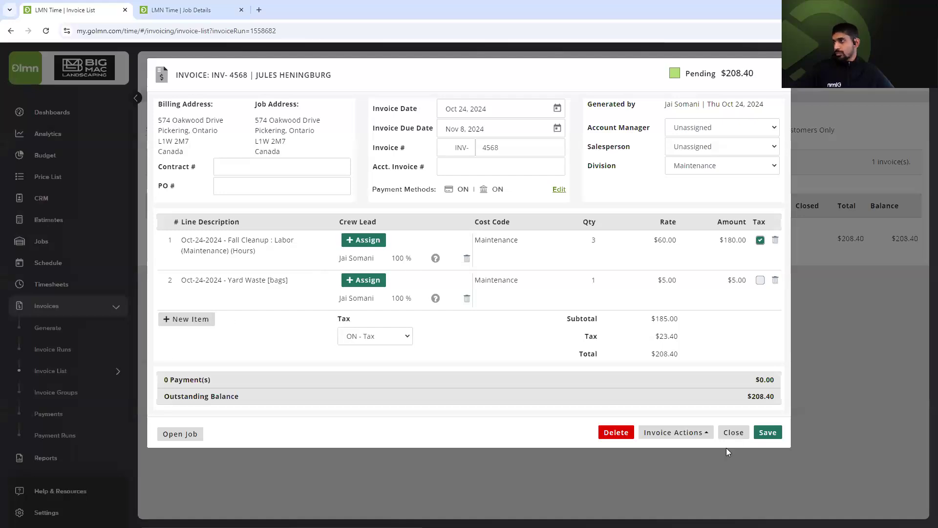
pyautogui.click(733, 433)
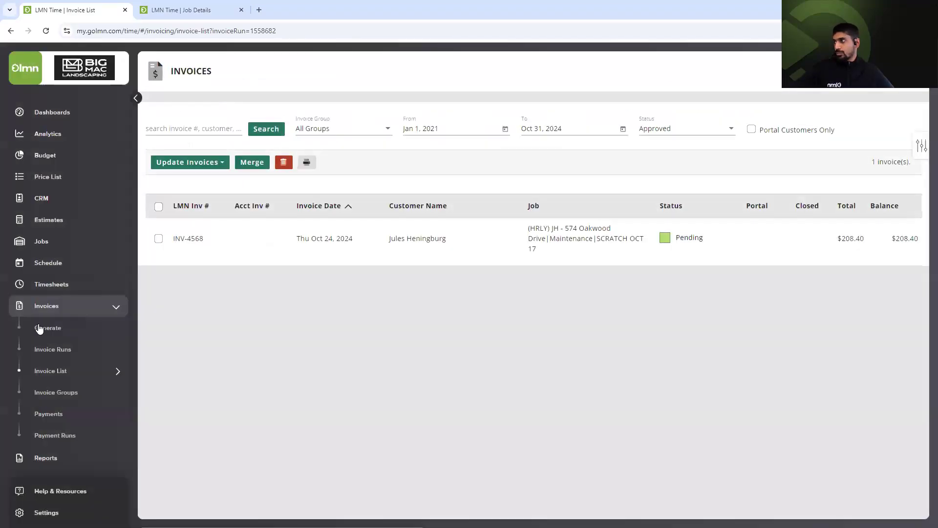
pyautogui.click(39, 323)
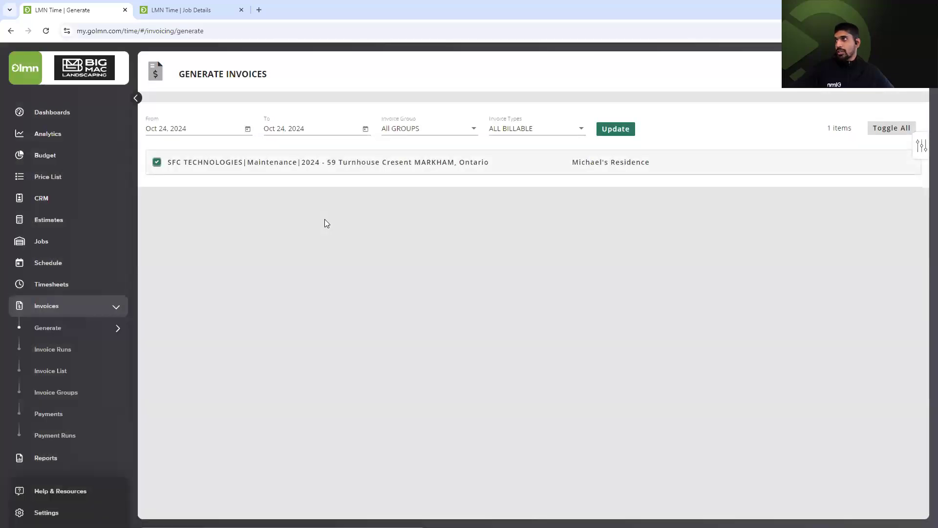
pyautogui.click(536, 135)
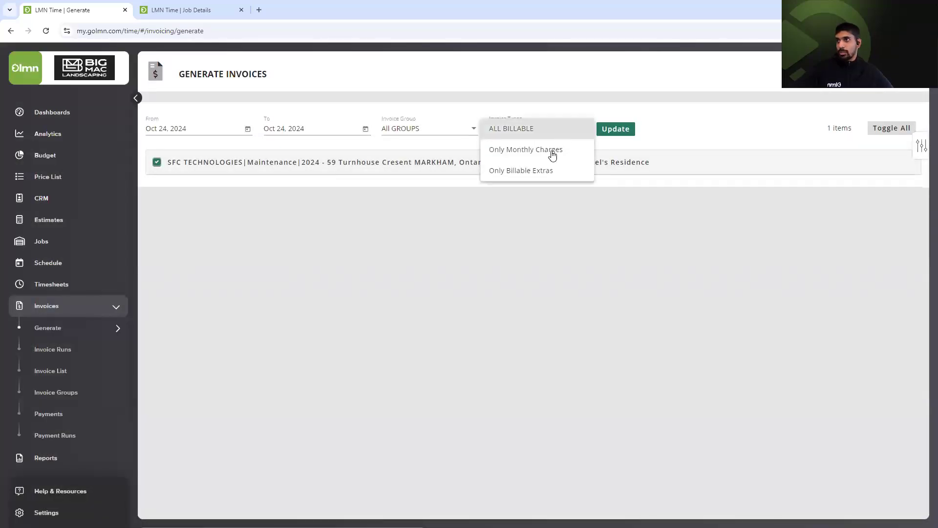
pyautogui.click(550, 150)
# Set the generation date range to Mar 31–Nov 30, 2024.
pyautogui.click(248, 128)
pyautogui.click(270, 158)
pyautogui.click(270, 158)
pyautogui.click(270, 157)
pyautogui.click(270, 158)
pyautogui.click(270, 158)
pyautogui.click(270, 158)
pyautogui.click(269, 158)
pyautogui.click(270, 158)
pyautogui.click(291, 158)
pyautogui.click(163, 311)
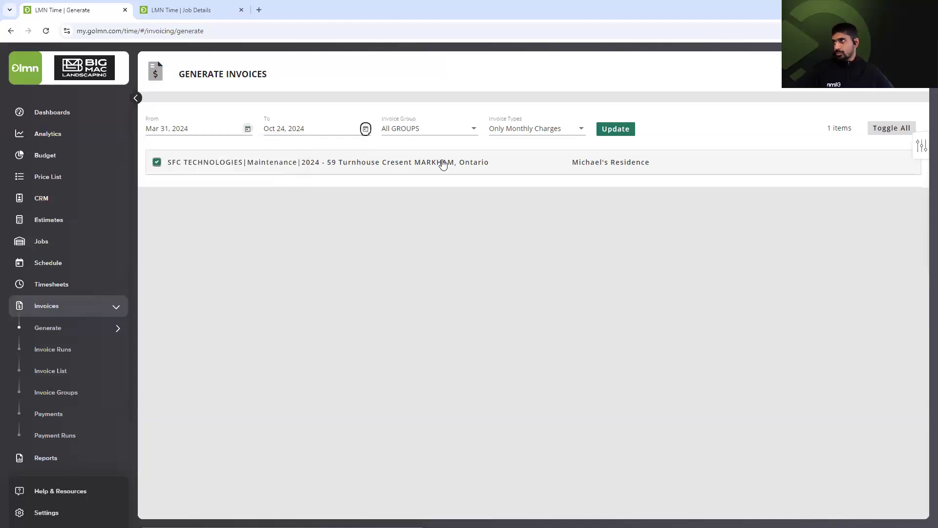
pyautogui.click(410, 158)
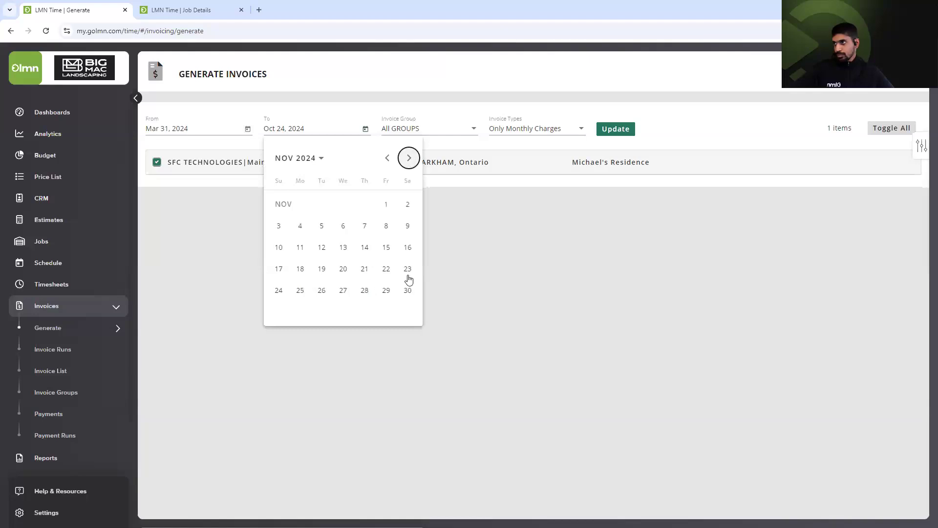
pyautogui.click(616, 128)
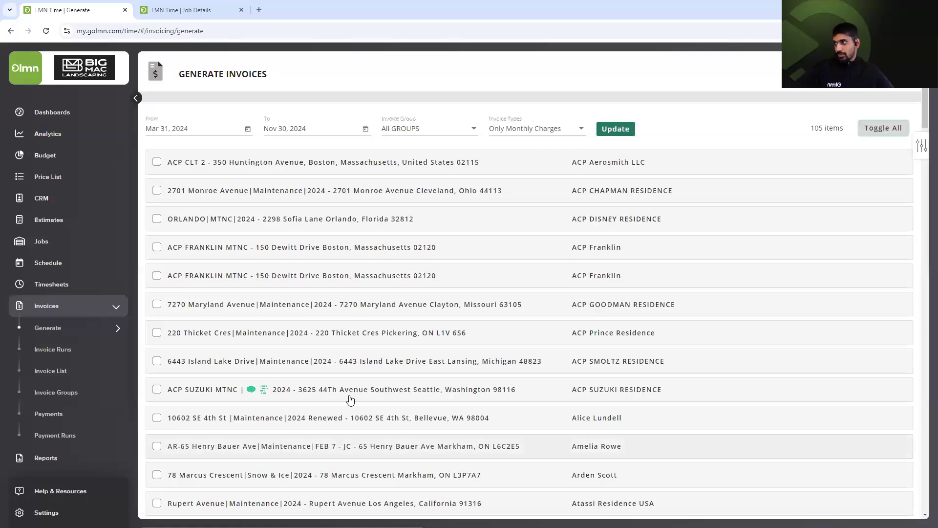
pyautogui.scroll(-15, 349, 399)
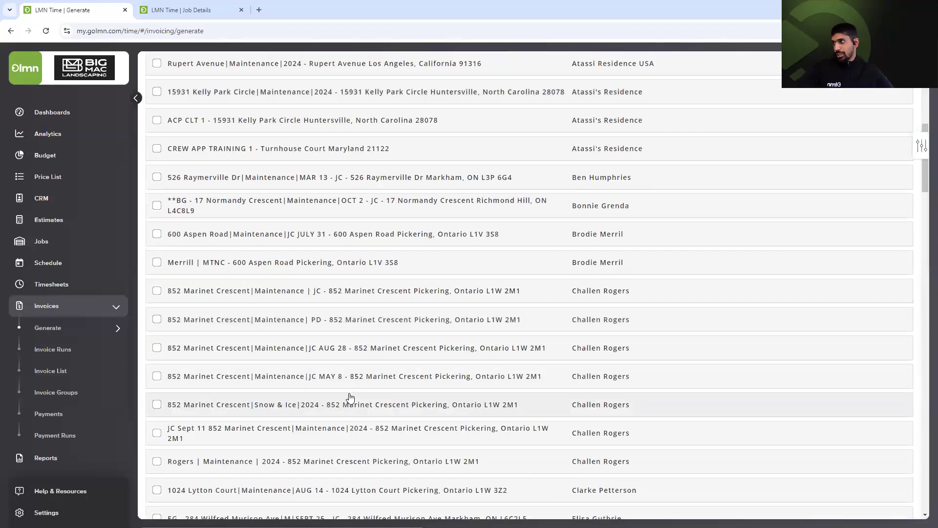
pyautogui.scroll(-9, 349, 399)
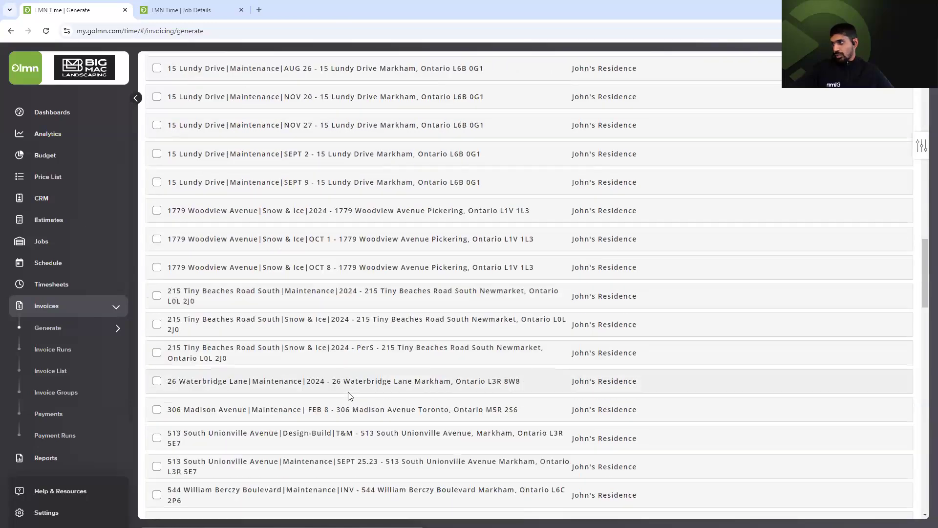
pyautogui.scroll(-5, 349, 399)
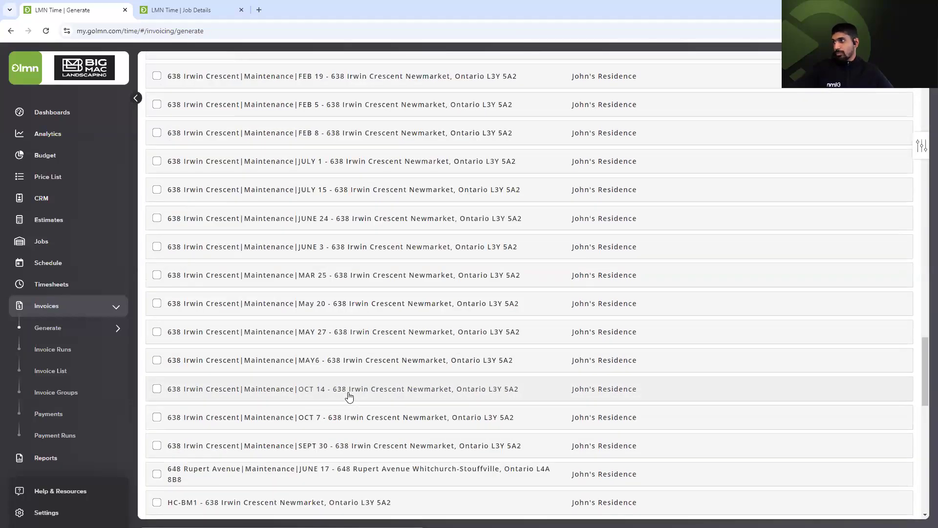
pyautogui.click(158, 391)
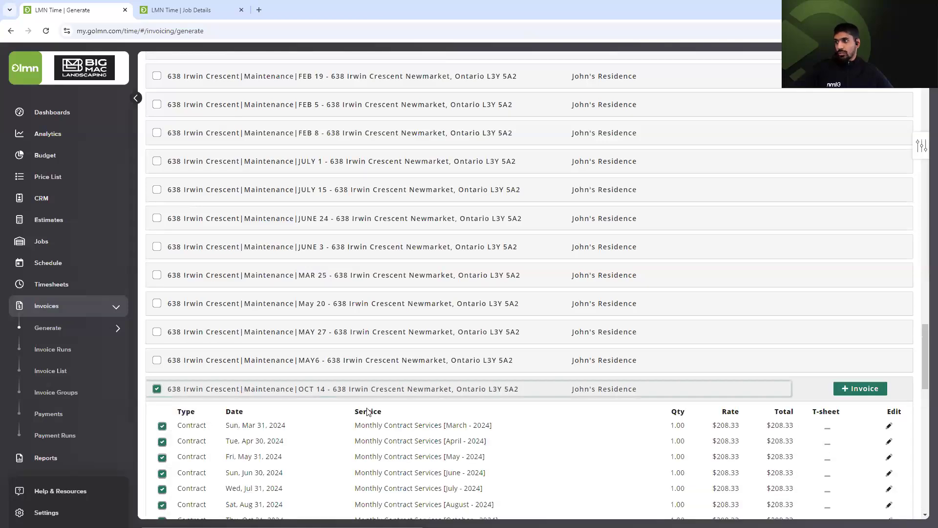
pyautogui.scroll(-2, 367, 412)
pyautogui.click(878, 292)
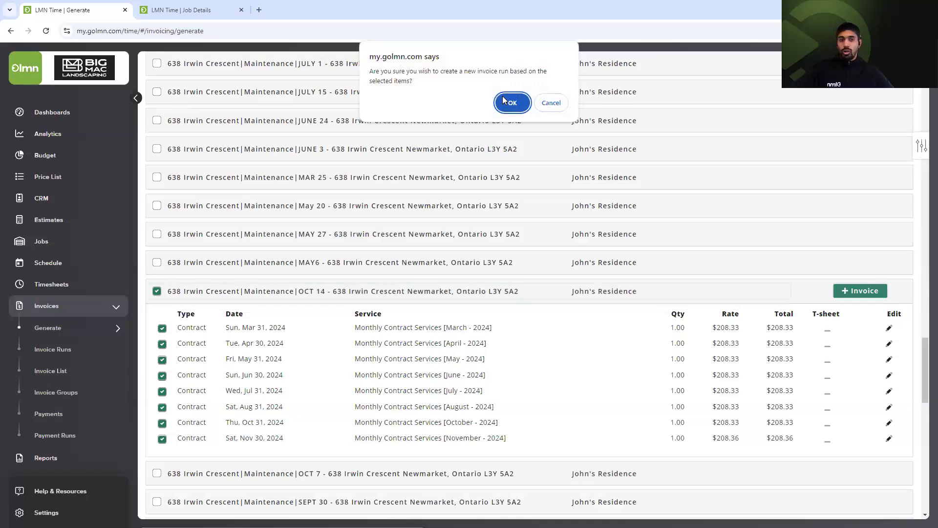
# Confirm the new run and review its eight pending invoices, INV-4569 to INV-4576, then return to the job details.
pyautogui.click(510, 103)
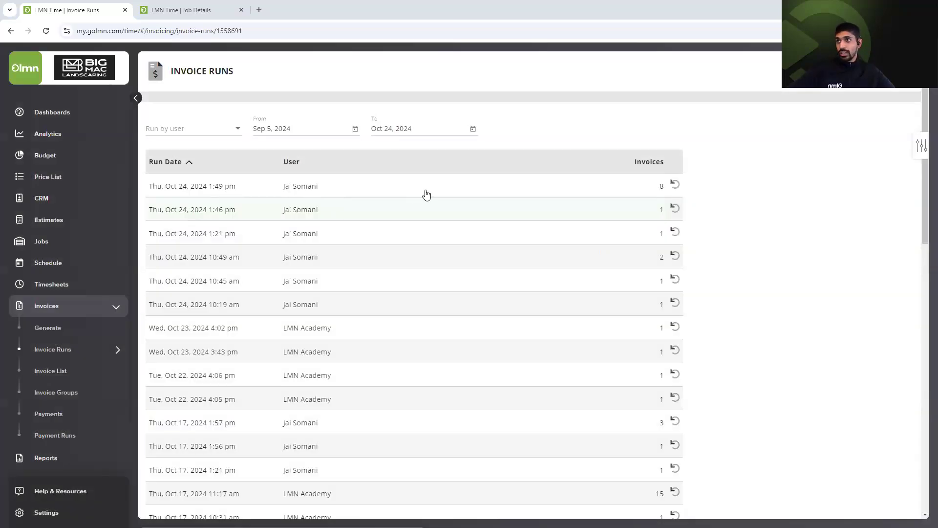
pyautogui.click(434, 192)
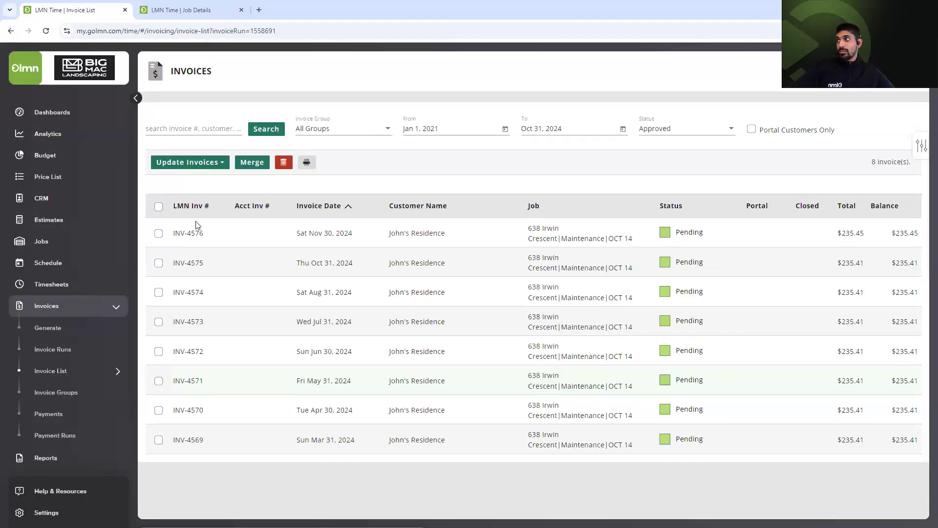
pyautogui.click(196, 238)
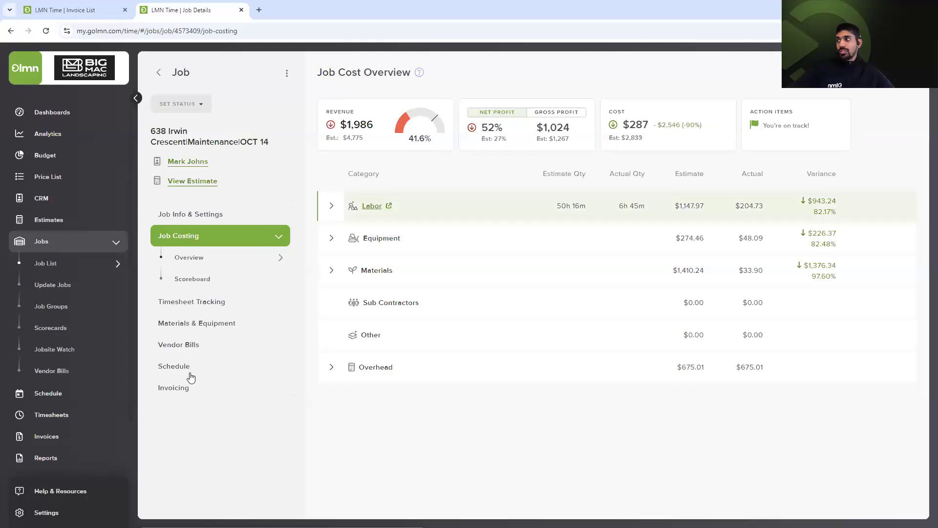
# View the OCT 14 job's two invoices under Invoicing, then return to the run's eight-invoice list.
pyautogui.click(217, 388)
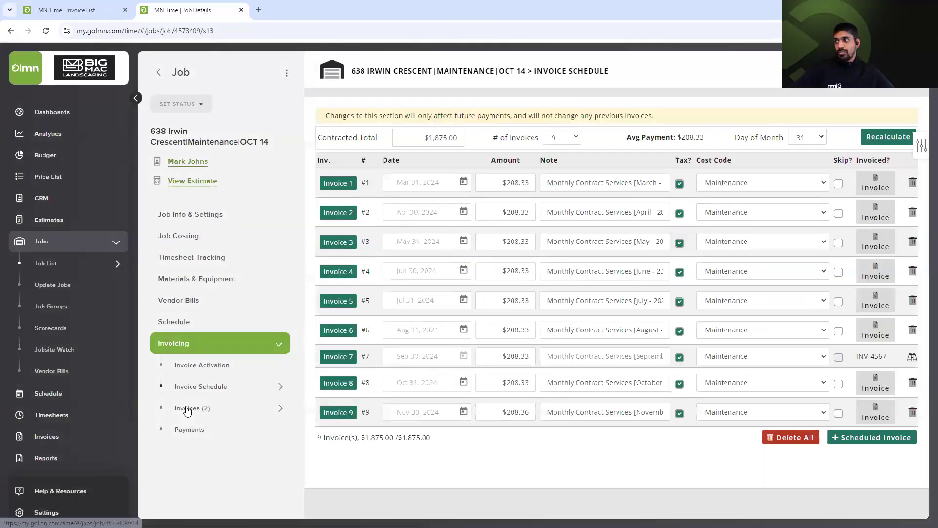
pyautogui.click(187, 409)
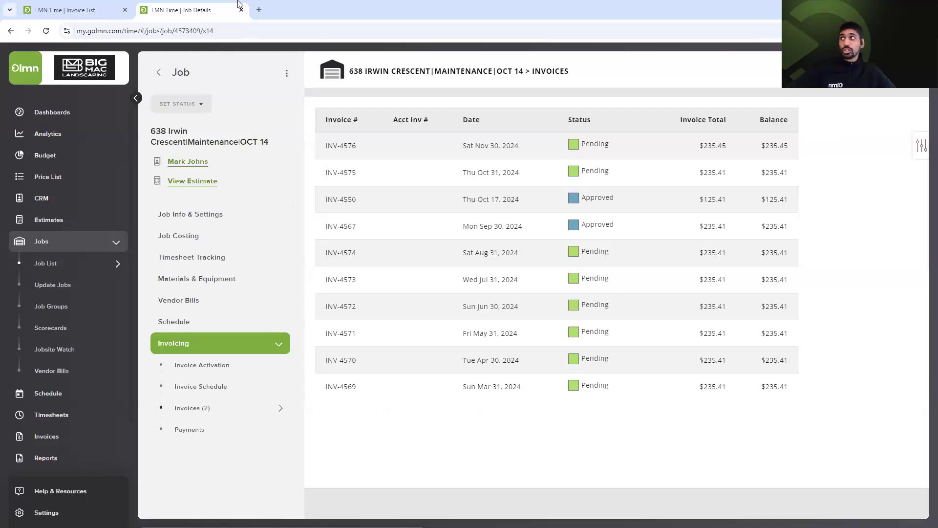
pyautogui.click(96, 5)
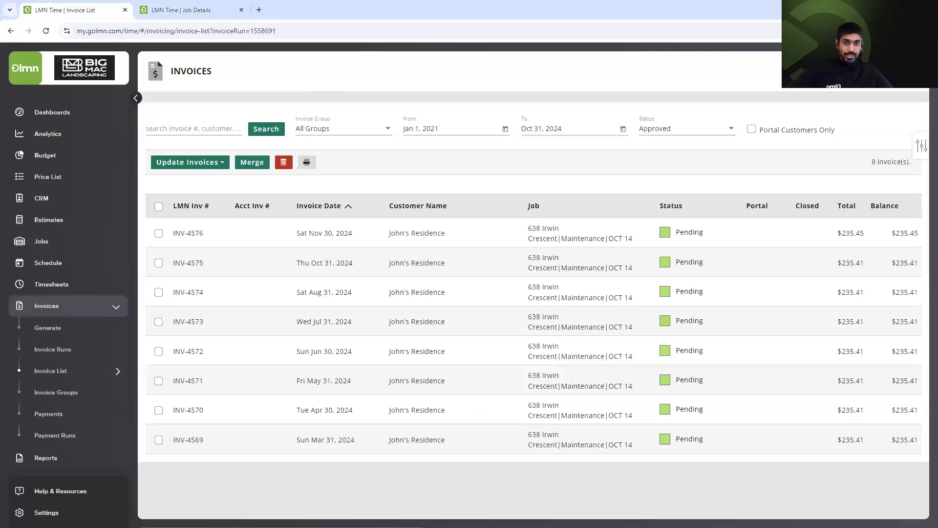
pyautogui.click(53, 328)
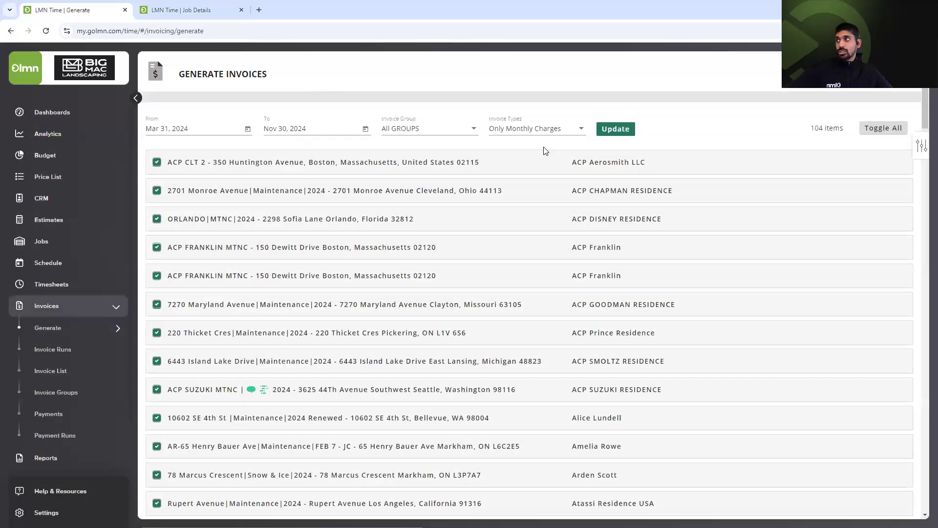
pyautogui.click(545, 151)
pyautogui.click(625, 131)
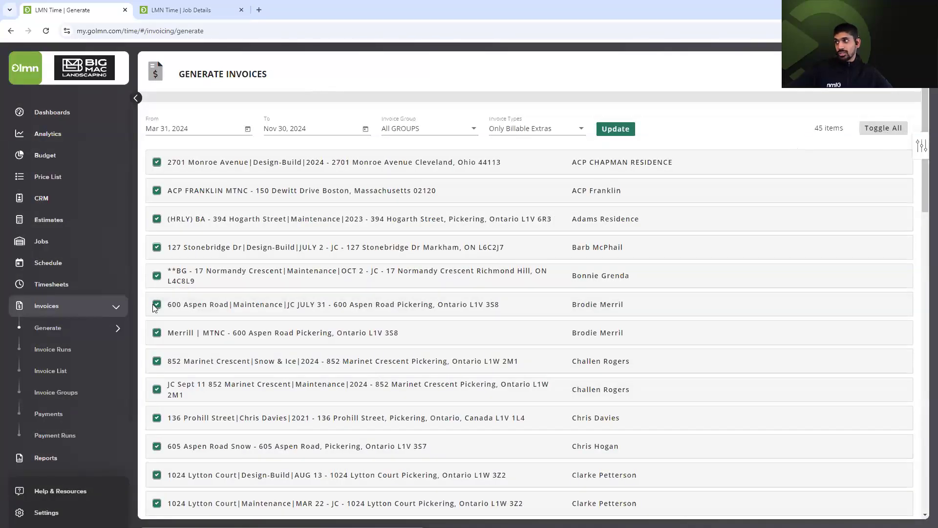
pyautogui.click(189, 307)
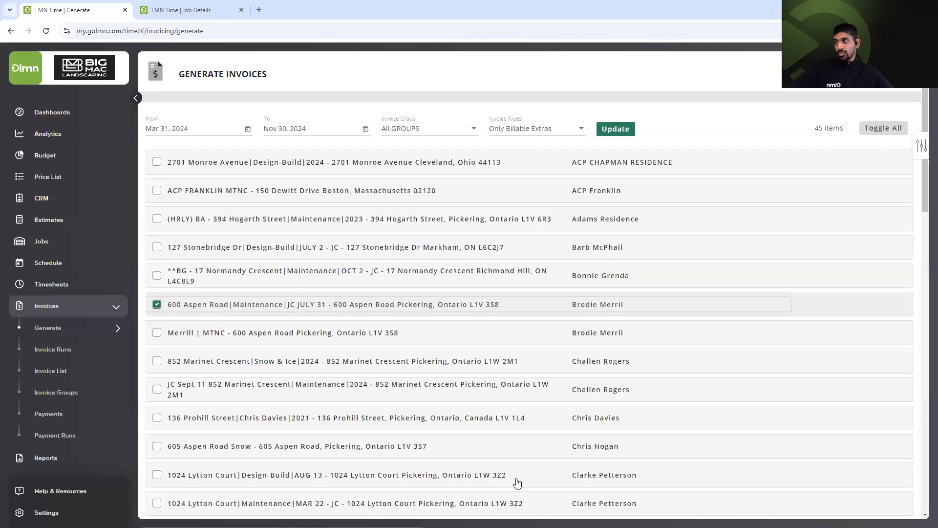
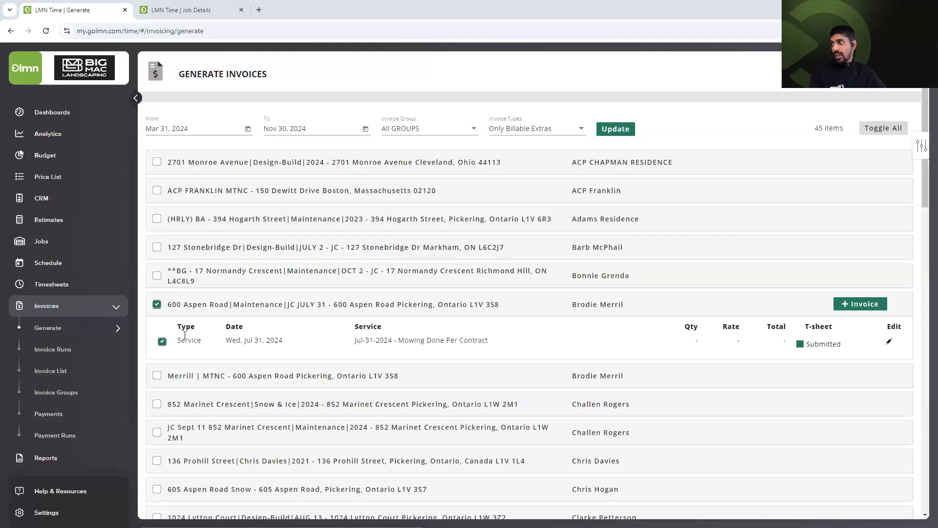
# Open the Invoice Runs page listing past runs from Sep 5 to Oct 24, 2024.
pyautogui.click(69, 348)
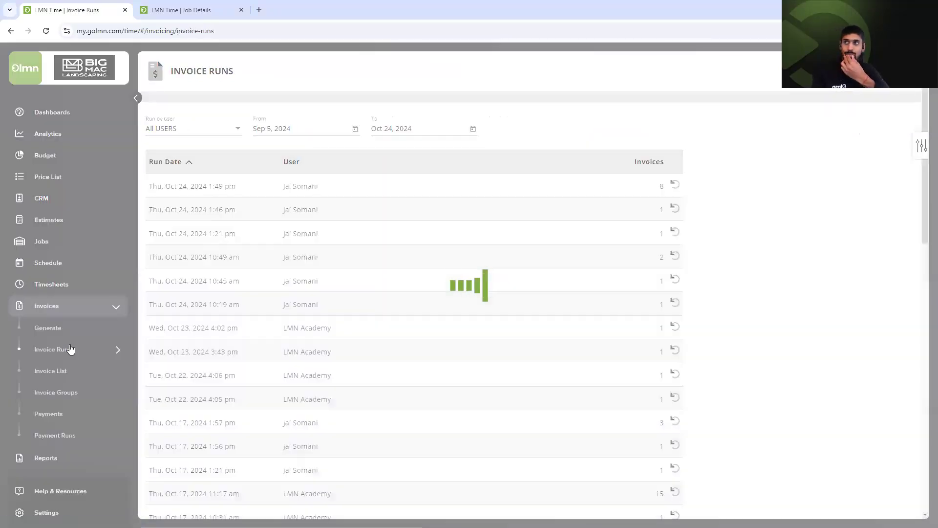
# View the invoices from the Oct 10 4:34 pm run, then return to the runs list.
pyautogui.scroll(-15, 516, 340)
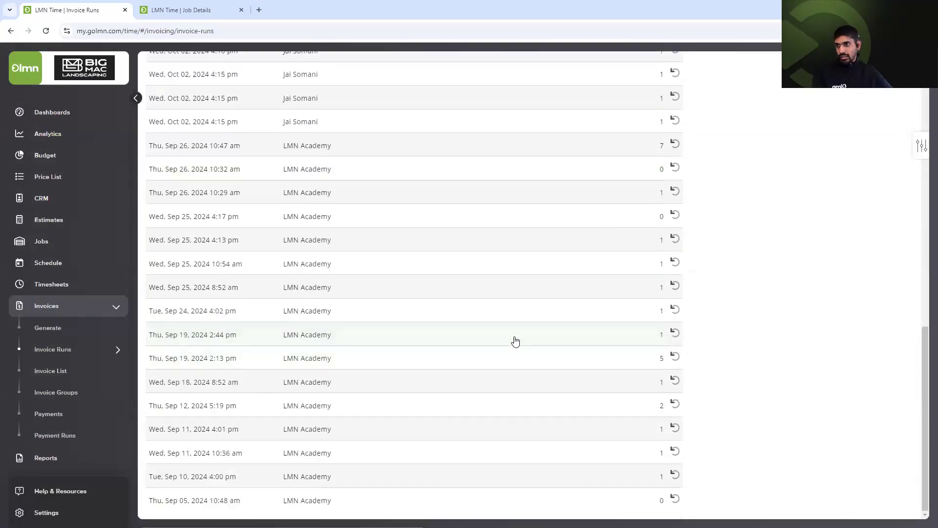
pyautogui.scroll(5, 515, 342)
pyautogui.click(447, 183)
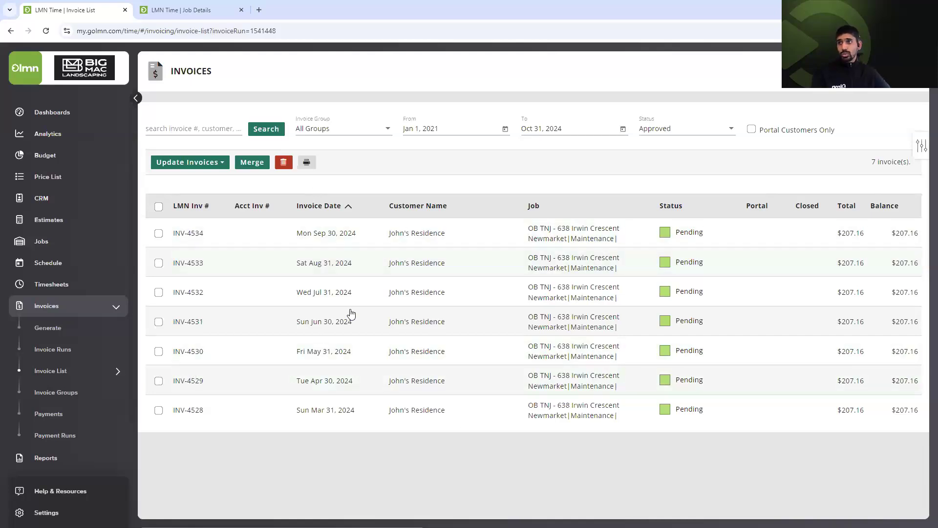
pyautogui.click(11, 31)
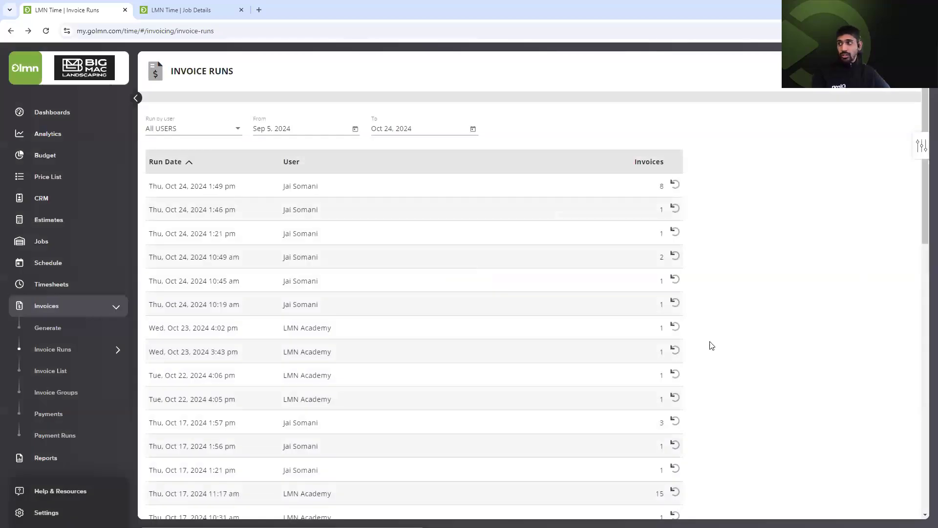
# Go to the Invoice Groups page, which lists groups such as Steven's Group with 57 jobs.
pyautogui.scroll(-2, 712, 346)
pyautogui.scroll(-3, 706, 374)
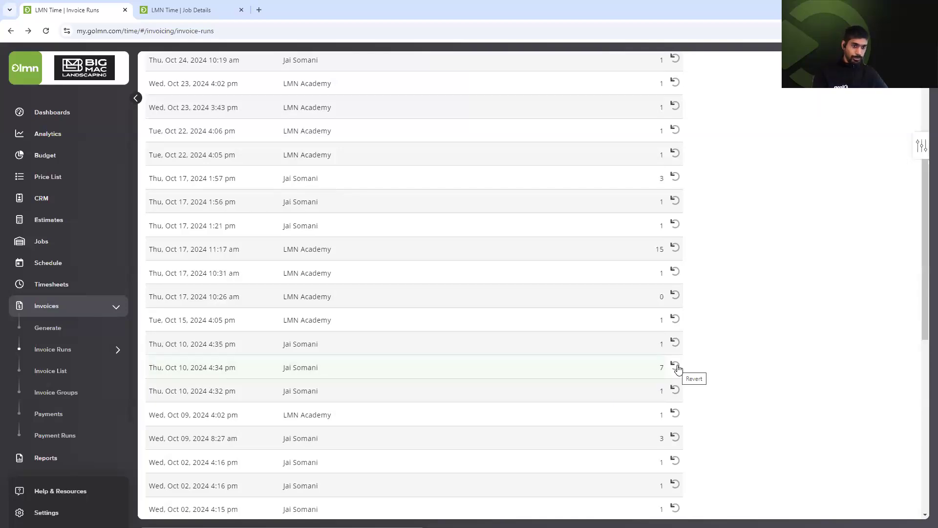
pyautogui.click(60, 393)
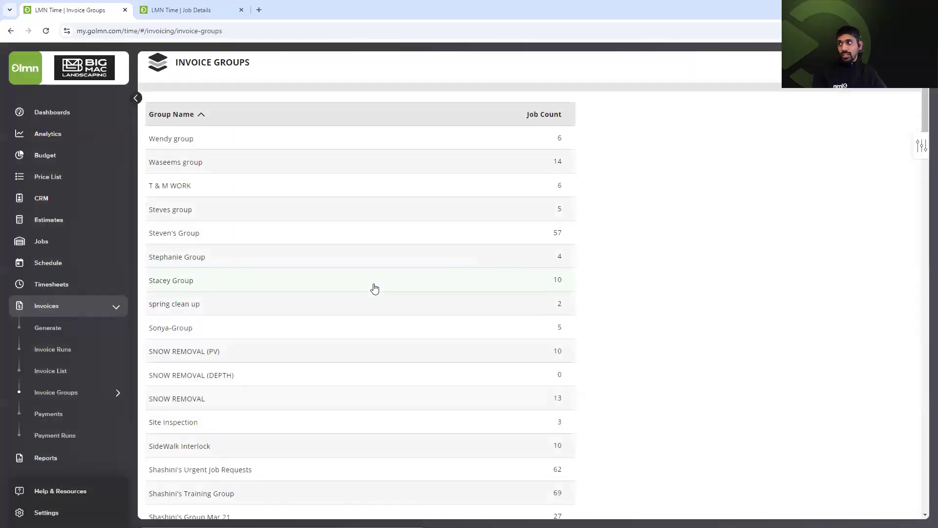
# Add and save a new invoice group named Jai's Fall Cleanups.
pyautogui.scroll(-8, 375, 289)
pyautogui.scroll(-14, 375, 288)
pyautogui.scroll(11, 372, 293)
pyautogui.scroll(10, 372, 295)
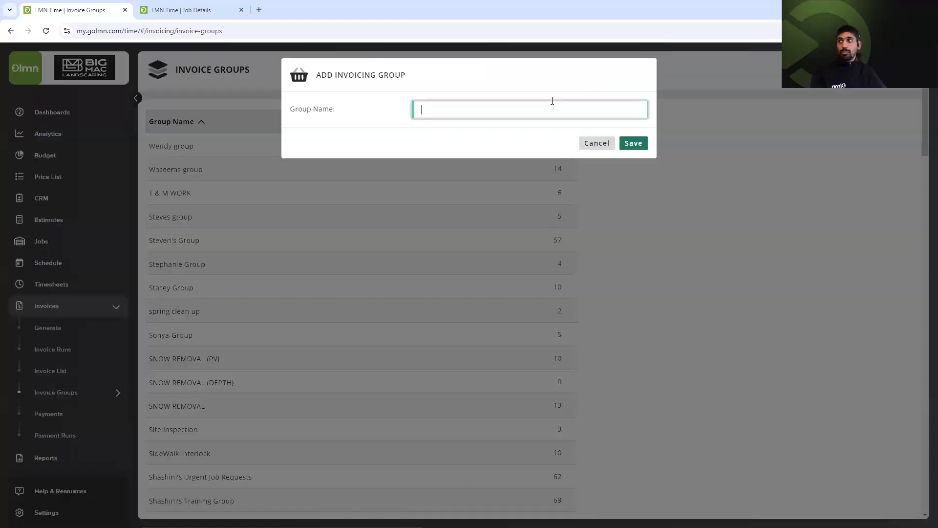
pyautogui.write("jai's Fall")
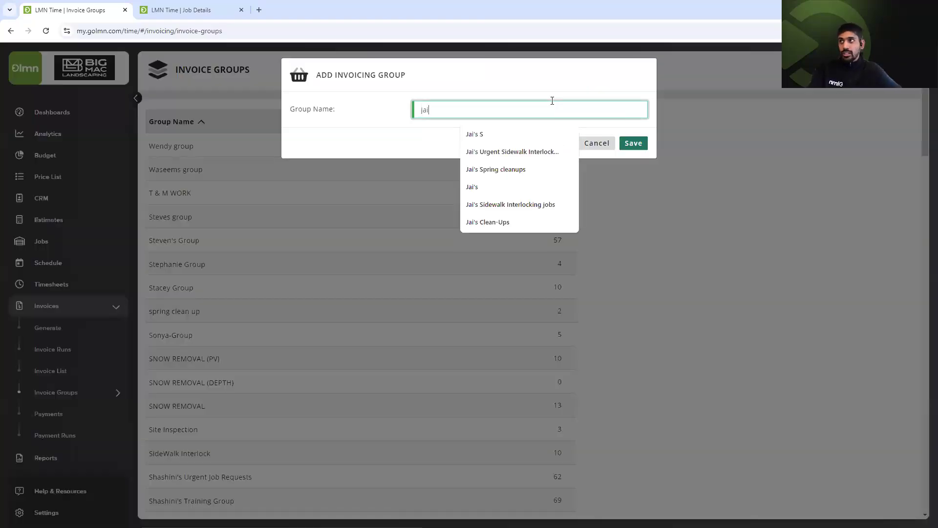
pyautogui.press('Down')
pyautogui.press('Return')
pyautogui.click(639, 145)
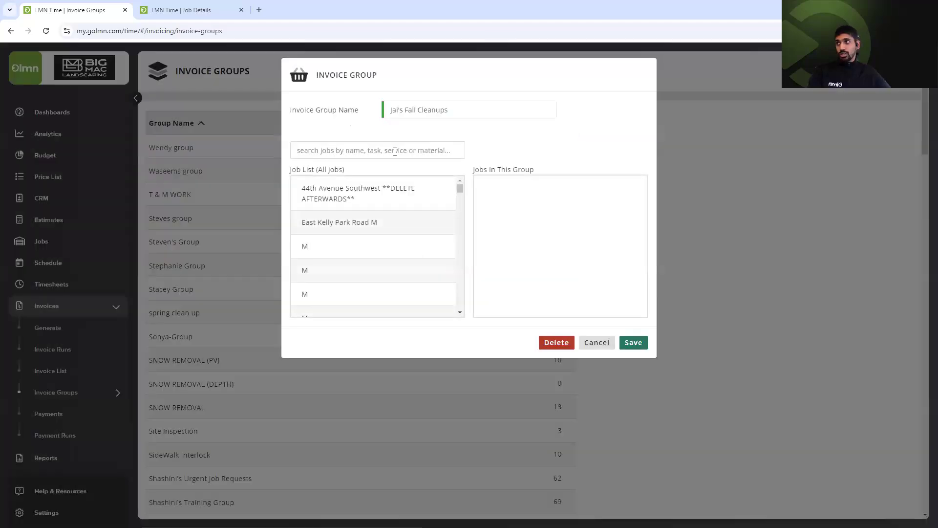
# Search jobs for 'fall cleanup' and move the matching maintenance jobs into the group.
pyautogui.click(395, 152)
pyautogui.write('fal')
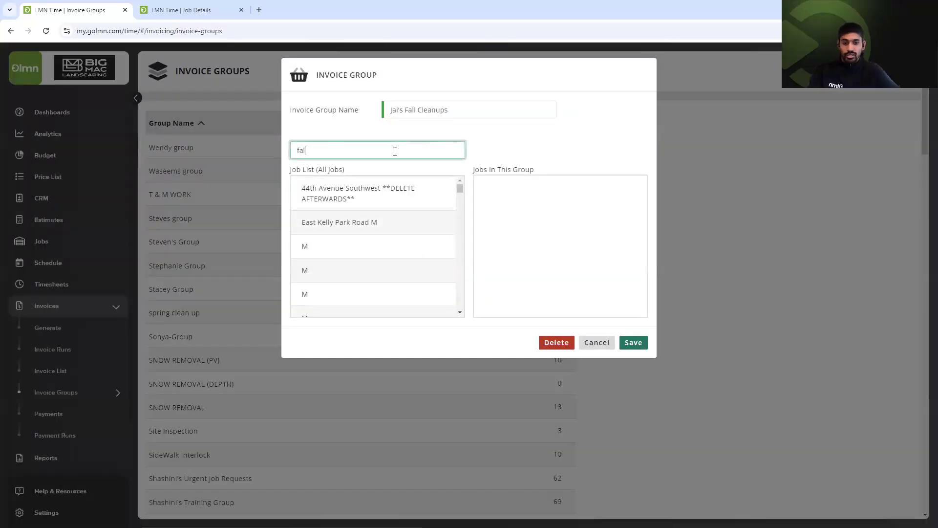
pyautogui.write('l cleanup')
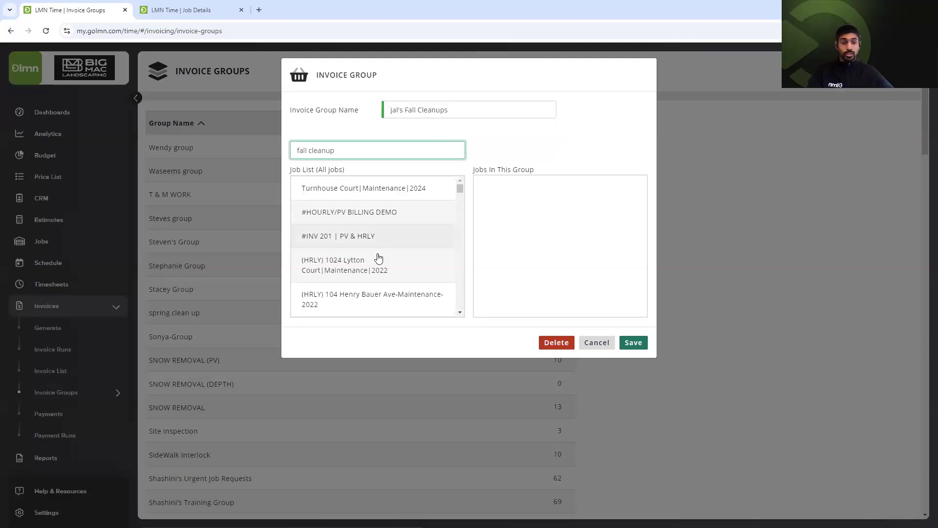
pyautogui.scroll(-5, 379, 258)
pyautogui.click(369, 211)
pyautogui.click(366, 226)
pyautogui.click(367, 299)
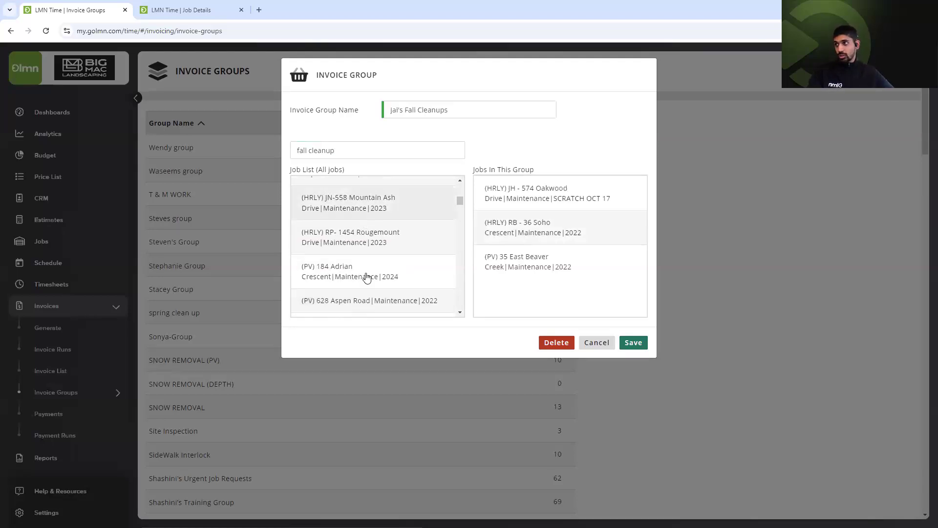
pyautogui.click(376, 208)
pyautogui.click(364, 266)
pyautogui.click(362, 273)
pyautogui.click(361, 274)
pyautogui.doubleClick(355, 300)
pyautogui.click(363, 283)
# Move three more jobsite maintenance jobs into the group and save it.
pyautogui.scroll(-5, 442, 262)
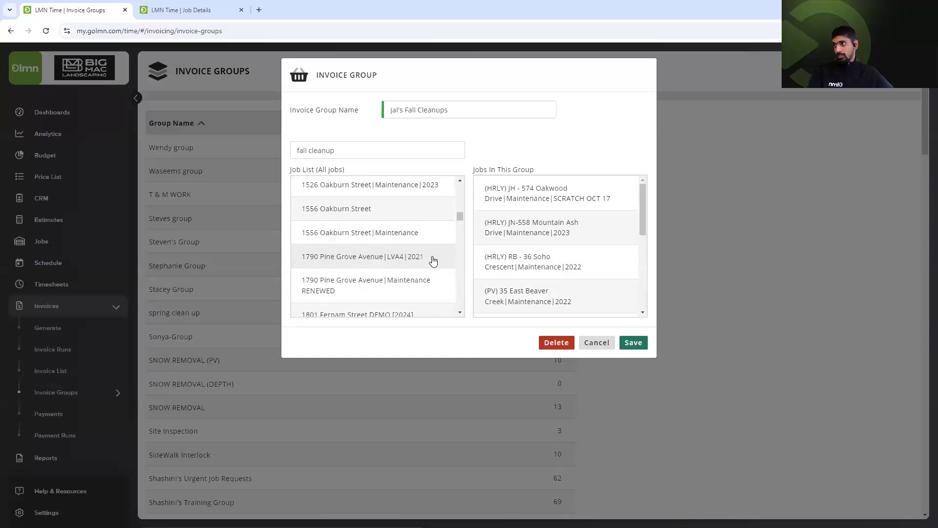
pyautogui.scroll(-5, 390, 216)
pyautogui.click(377, 210)
pyautogui.click(376, 210)
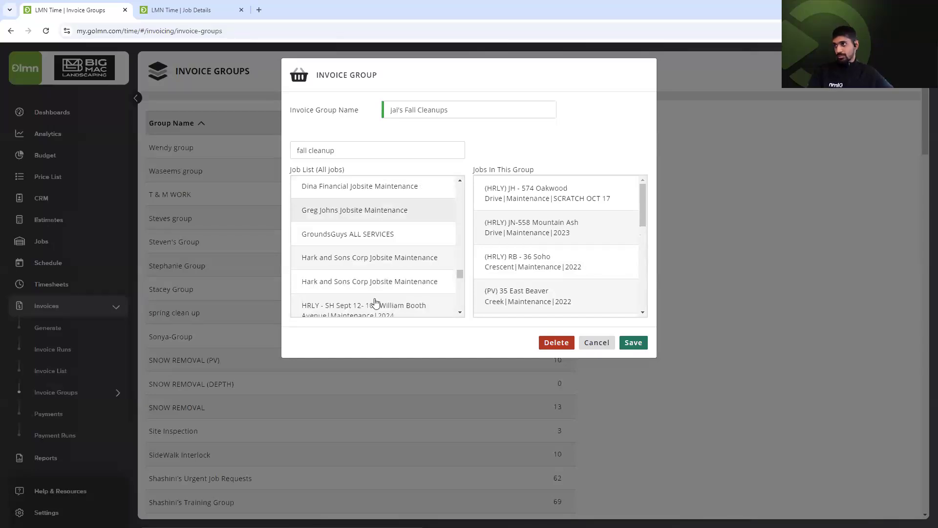
pyautogui.click(376, 229)
pyautogui.click(442, 266)
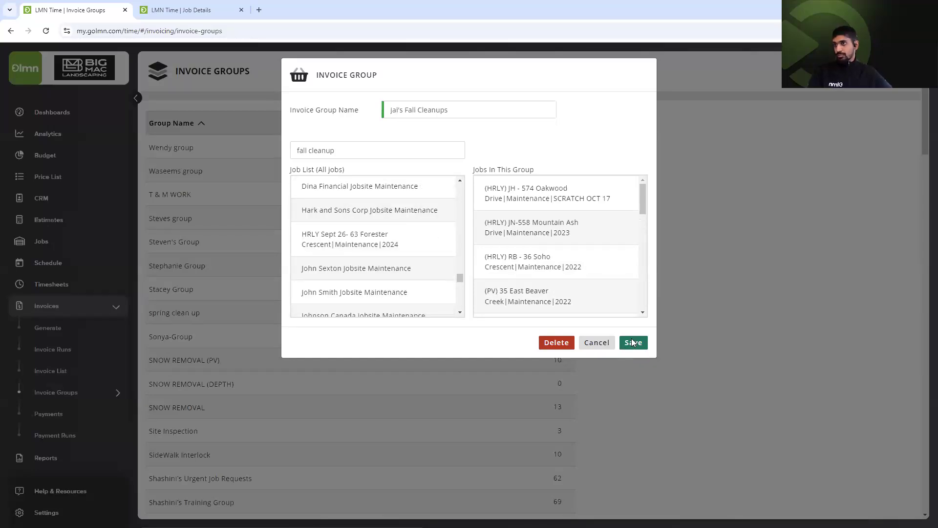
pyautogui.click(632, 341)
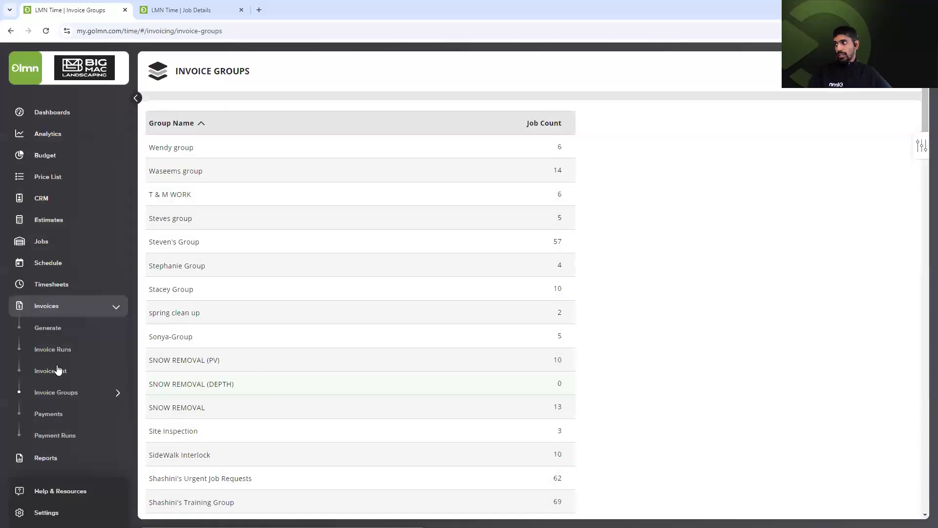
pyautogui.click(57, 370)
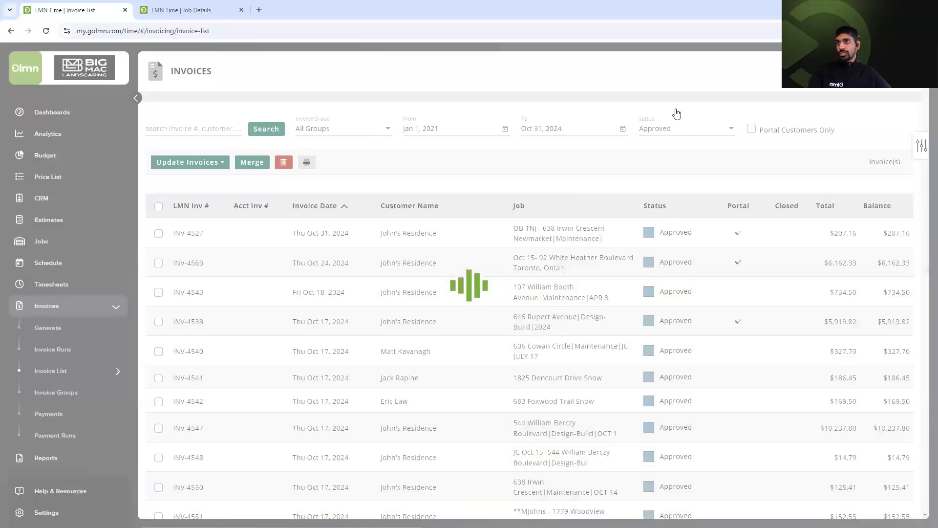
# Filter the invoice list to All Statuses and the Jai's Fall Cleanups group, showing 6 invoices.
pyautogui.click(677, 118)
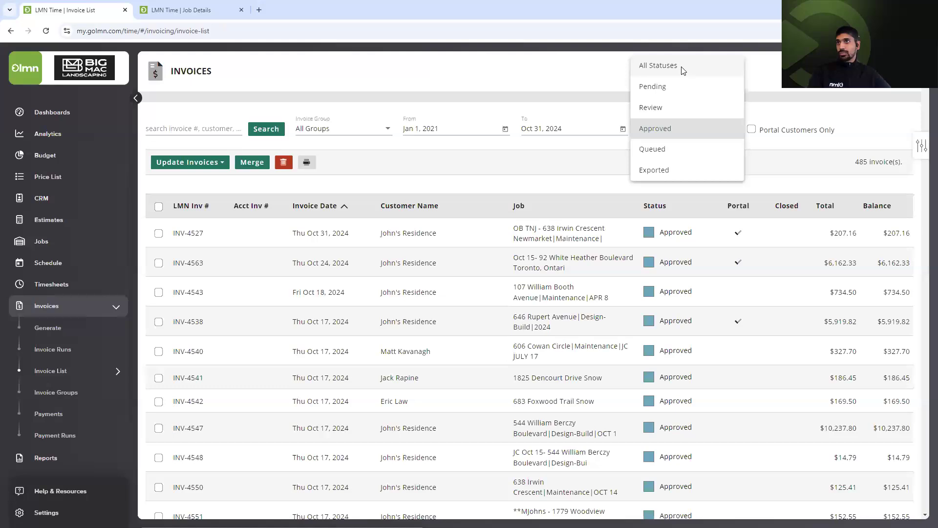
pyautogui.click(683, 67)
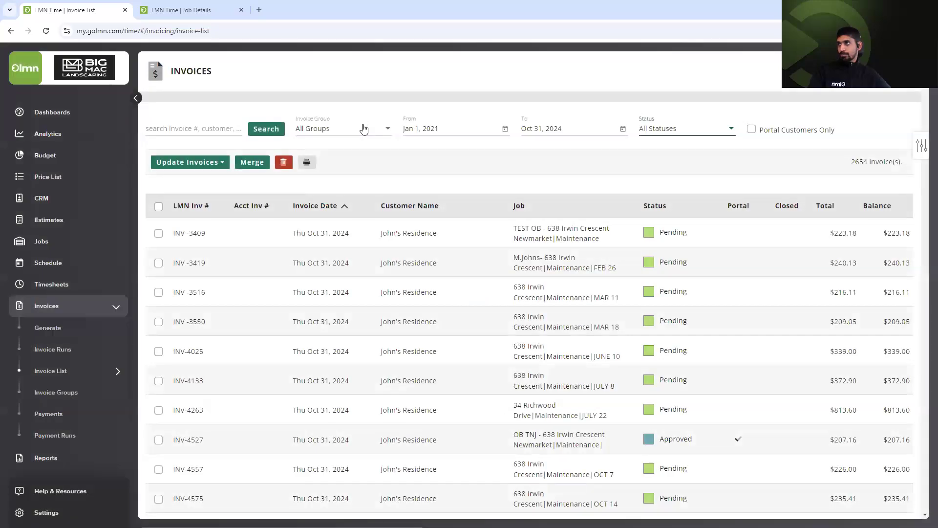
pyautogui.click(361, 128)
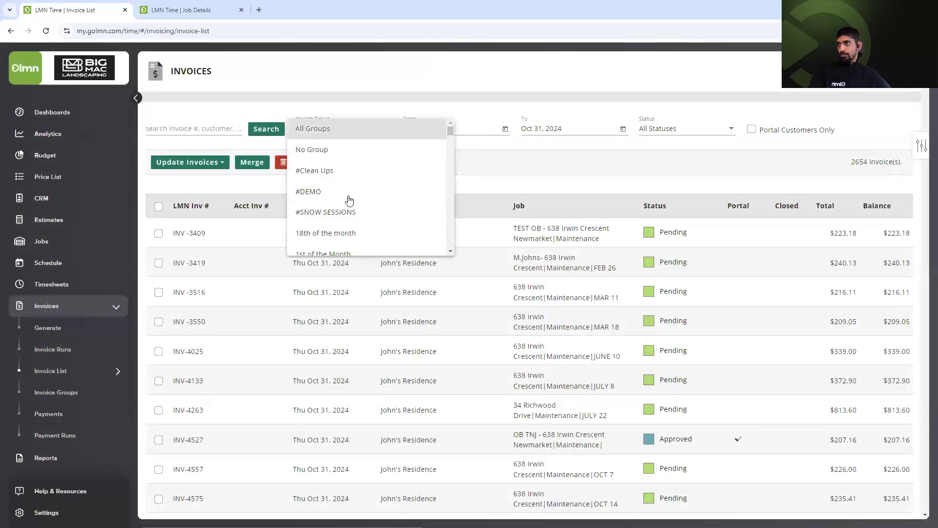
pyautogui.scroll(-3, 349, 200)
pyautogui.scroll(-3, 349, 200)
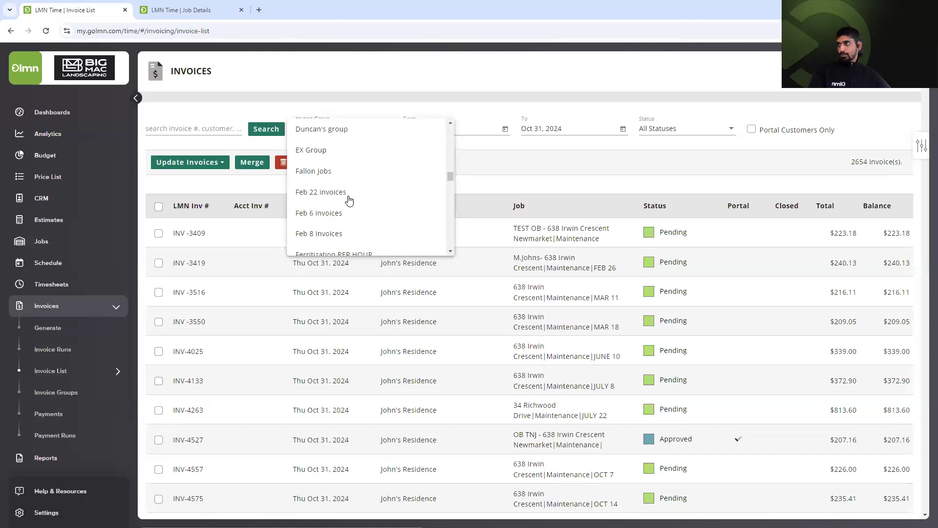
pyautogui.scroll(-3, 349, 200)
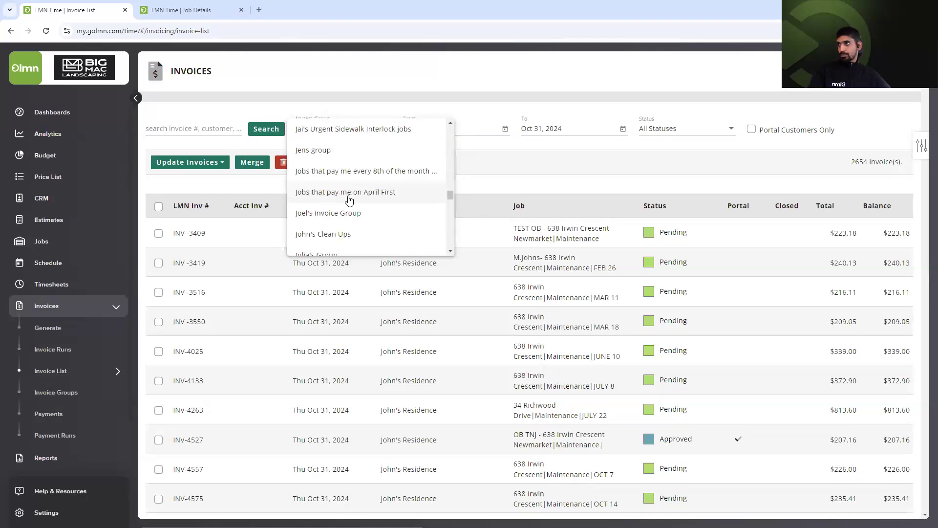
pyautogui.scroll(-2, 349, 199)
pyautogui.scroll(-3, 349, 199)
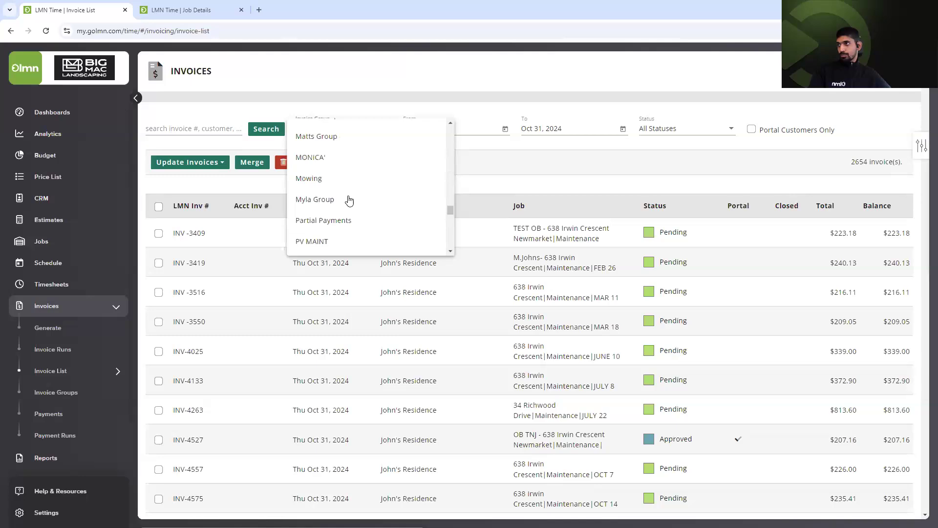
pyautogui.scroll(-3, 349, 199)
pyautogui.scroll(2, 349, 200)
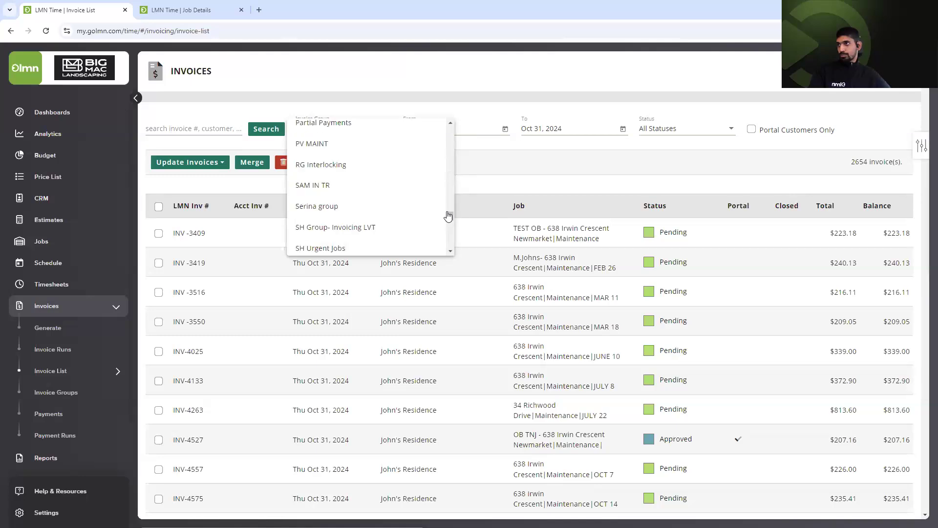
pyautogui.scroll(2, 440, 214)
pyautogui.scroll(3, 370, 210)
pyautogui.scroll(2, 370, 210)
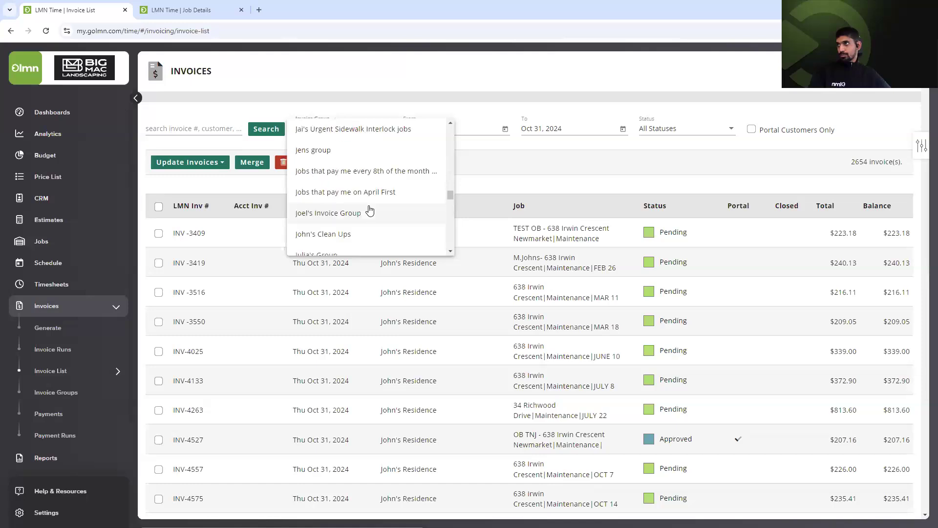
pyautogui.scroll(2, 346, 208)
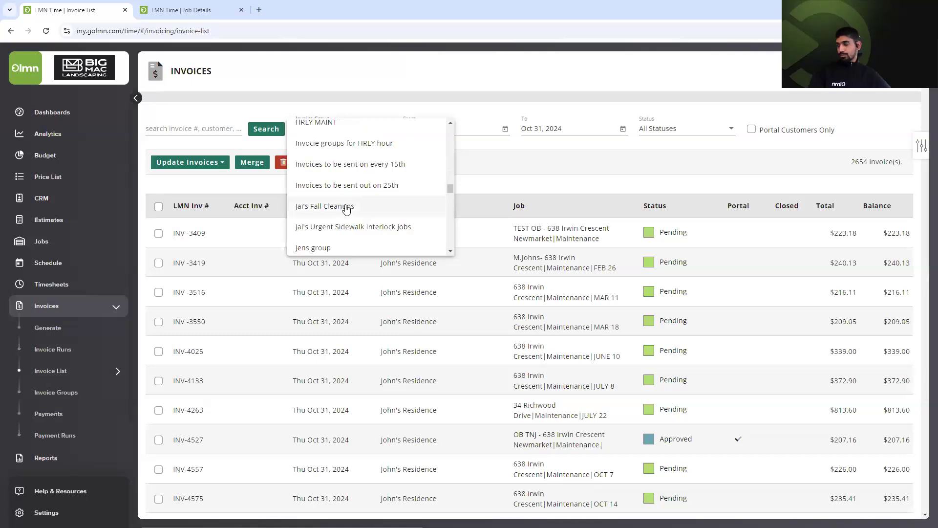
pyautogui.click(346, 207)
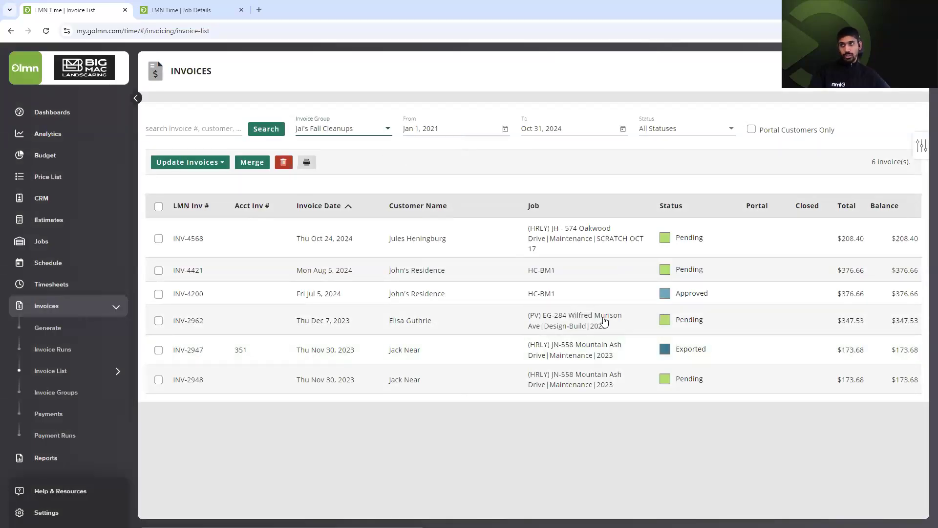
# On the invoice generation page, set From to Jan 1, 2020 and the group to Jai's Fall Cleanups.
pyautogui.click(83, 330)
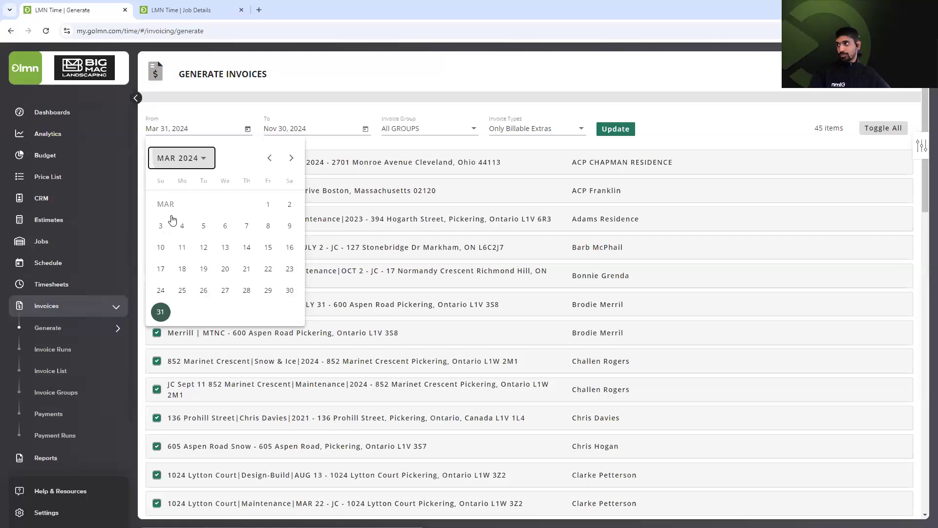
pyautogui.click(181, 158)
pyautogui.click(168, 213)
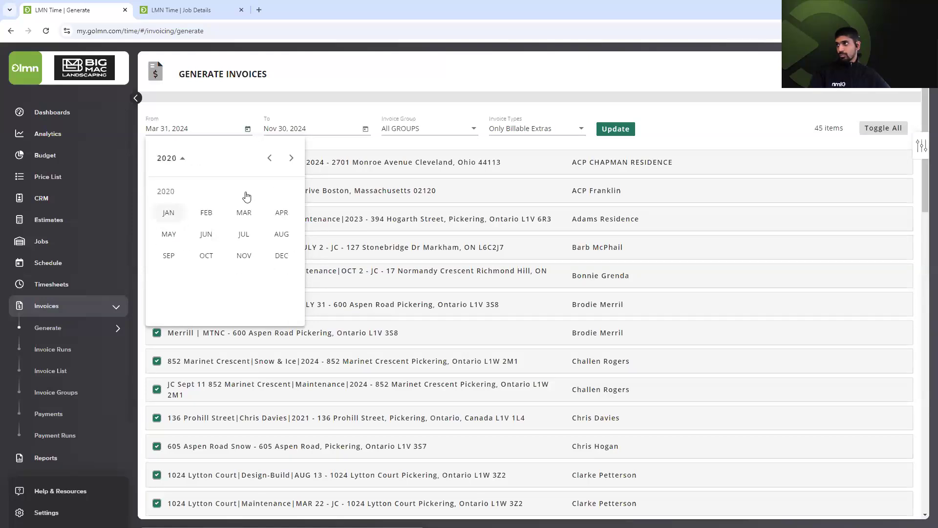
pyautogui.click(244, 199)
pyautogui.click(419, 135)
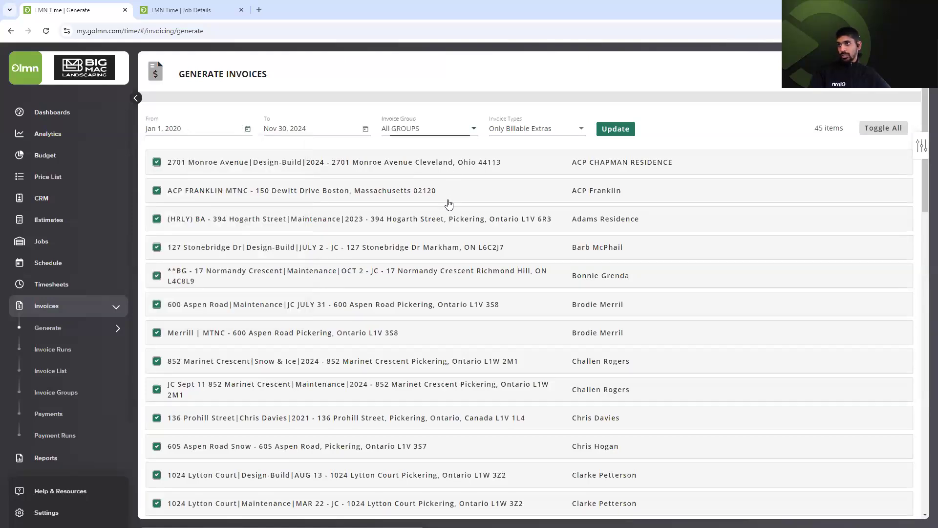
pyautogui.scroll(-5, 450, 206)
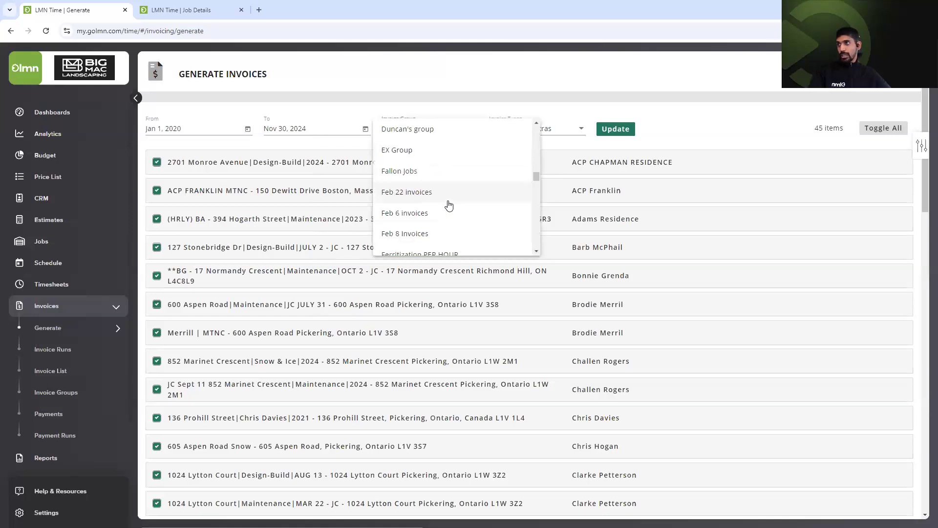
pyautogui.scroll(-5, 449, 206)
pyautogui.scroll(-3, 455, 185)
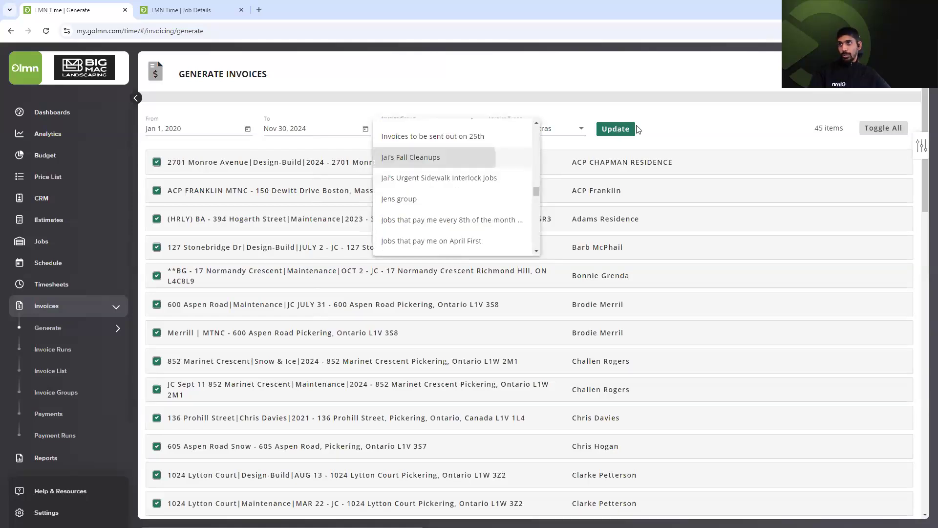
pyautogui.click(638, 130)
# Include ALL BILLABLE invoice types, update the job list, then open CRM Portal Activity.
pyautogui.click(613, 128)
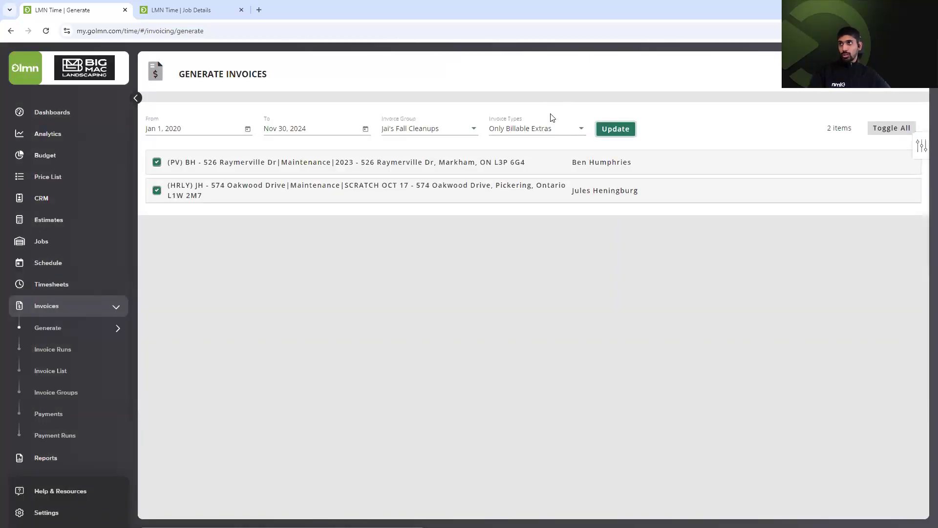
pyautogui.click(552, 122)
pyautogui.click(554, 106)
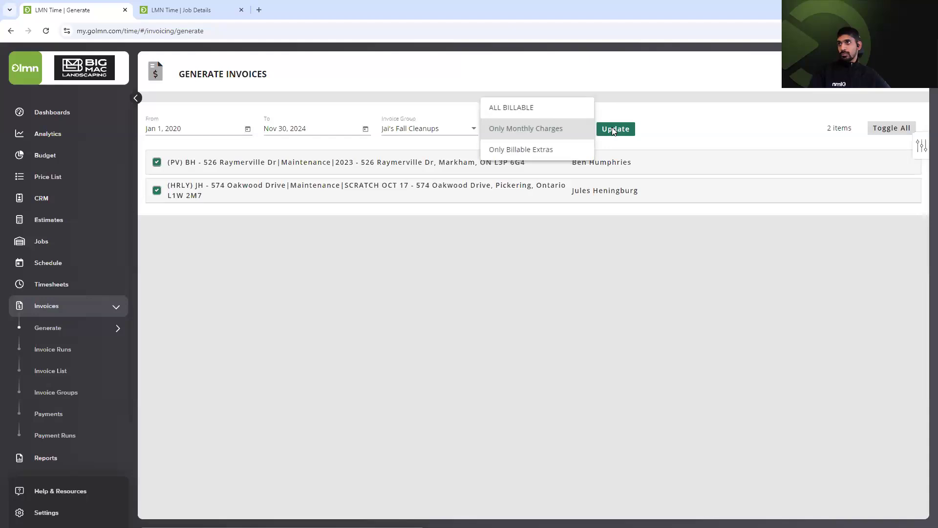
pyautogui.click(612, 128)
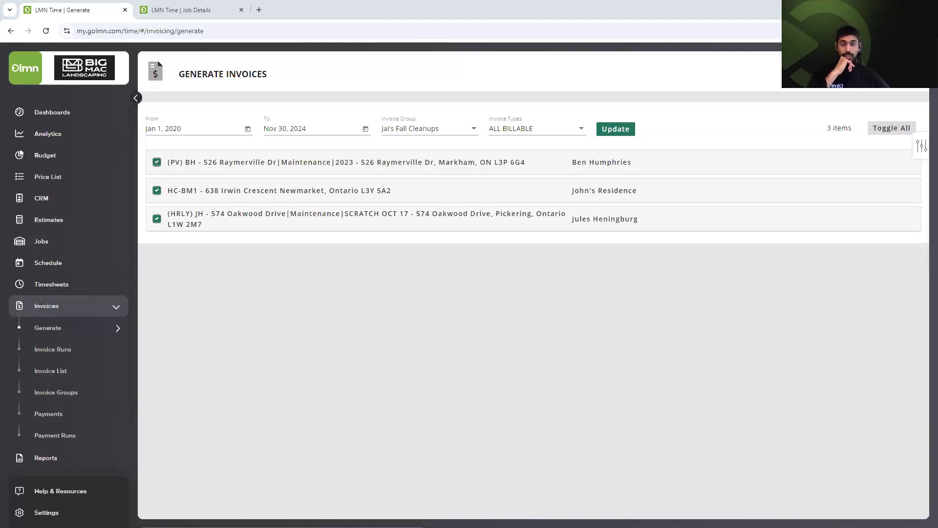
pyautogui.click(61, 203)
pyautogui.click(57, 265)
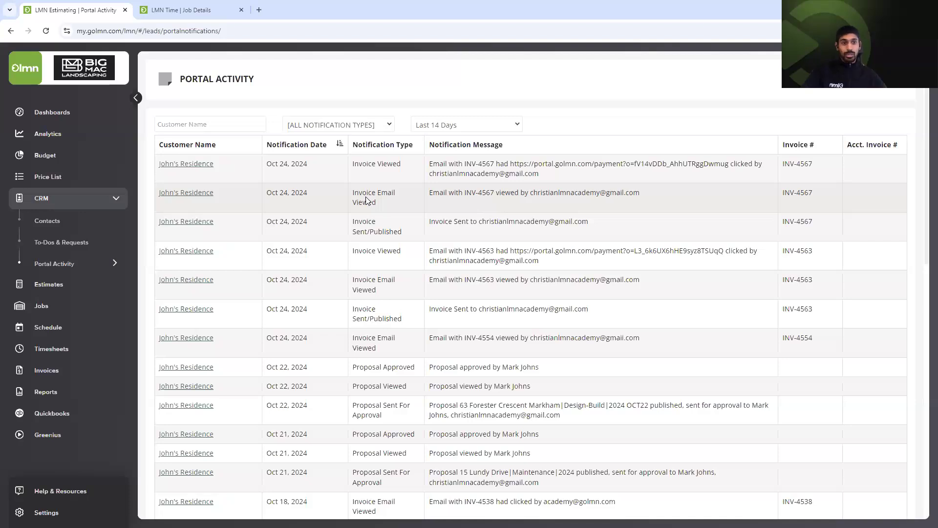
# From the Job Details tab, open invoice INV-4567 to review it, then close it.
pyautogui.click(181, 10)
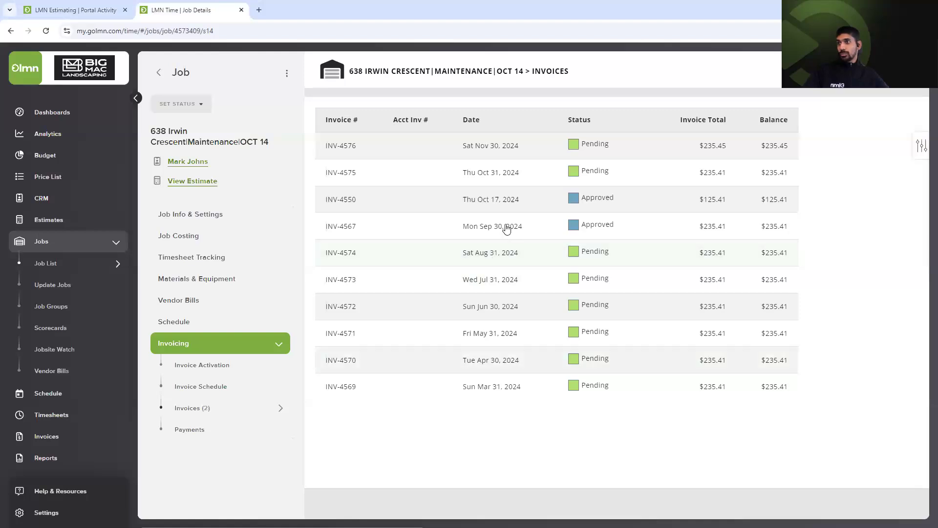
pyautogui.click(506, 228)
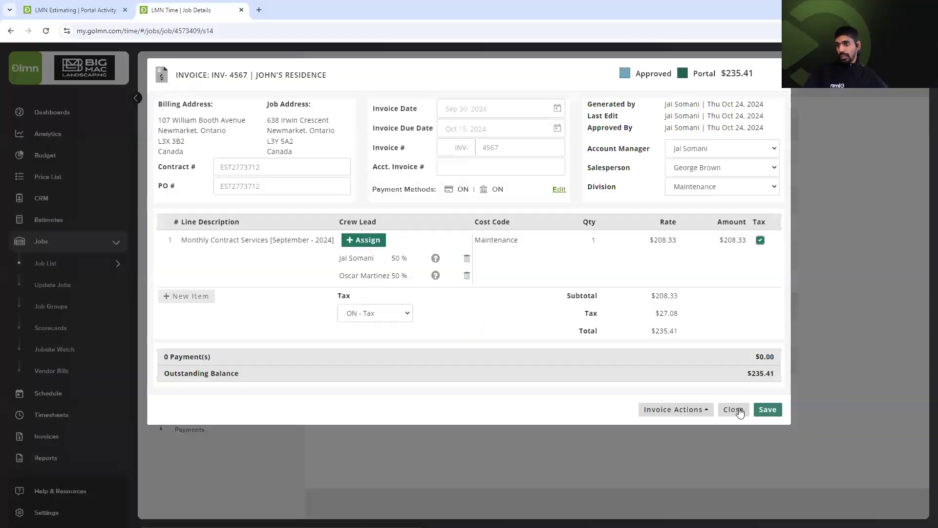
pyautogui.click(53, 436)
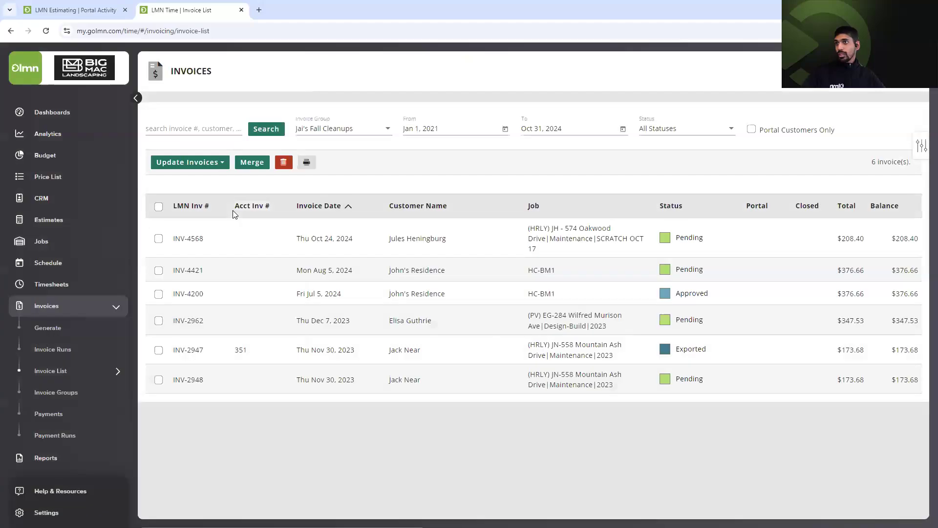
# Filter the invoice list to Approved status across All Groups.
pyautogui.click(671, 129)
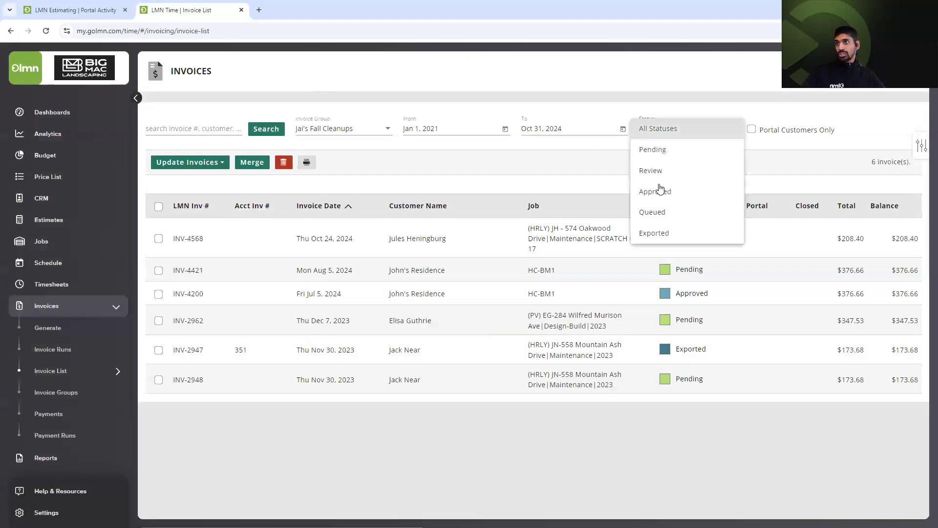
pyautogui.press('Down')
pyautogui.press('Down')
pyautogui.press('Down')
pyautogui.press('Return')
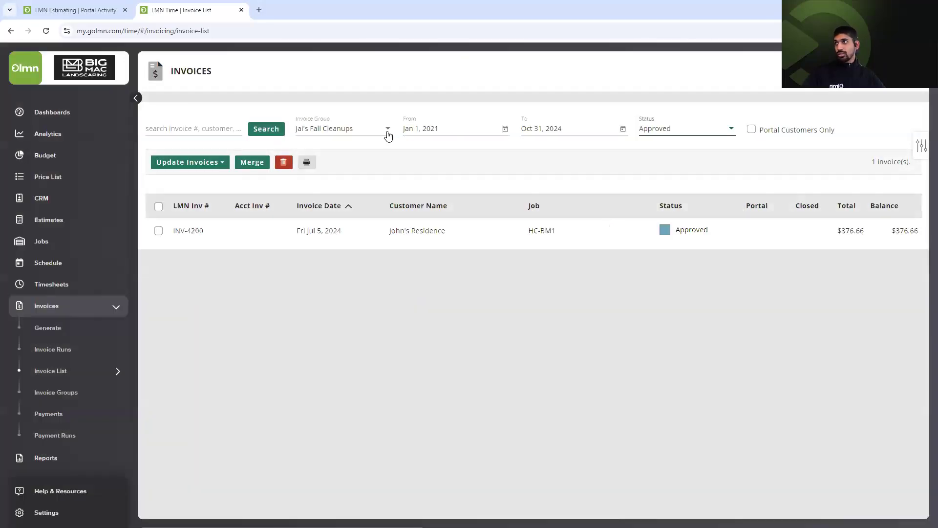
pyautogui.click(379, 136)
pyautogui.scroll(5, 360, 66)
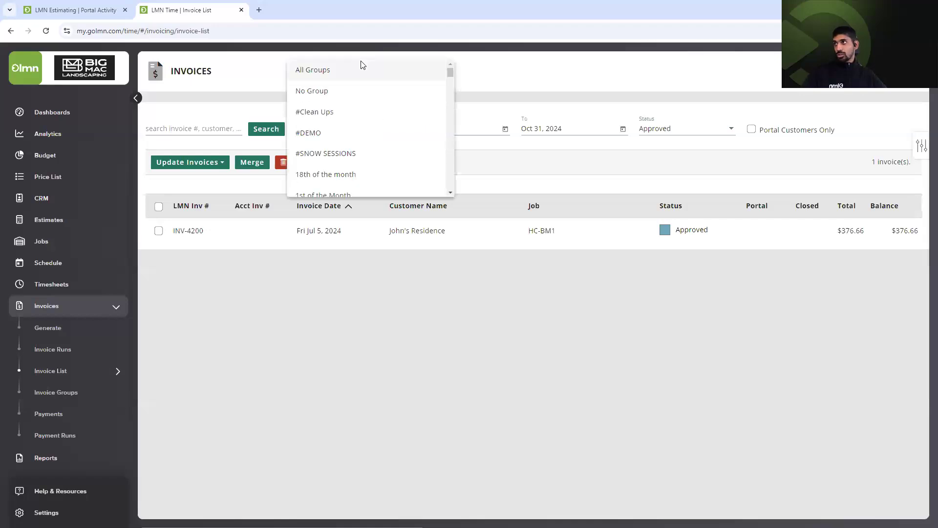
pyautogui.press('Return')
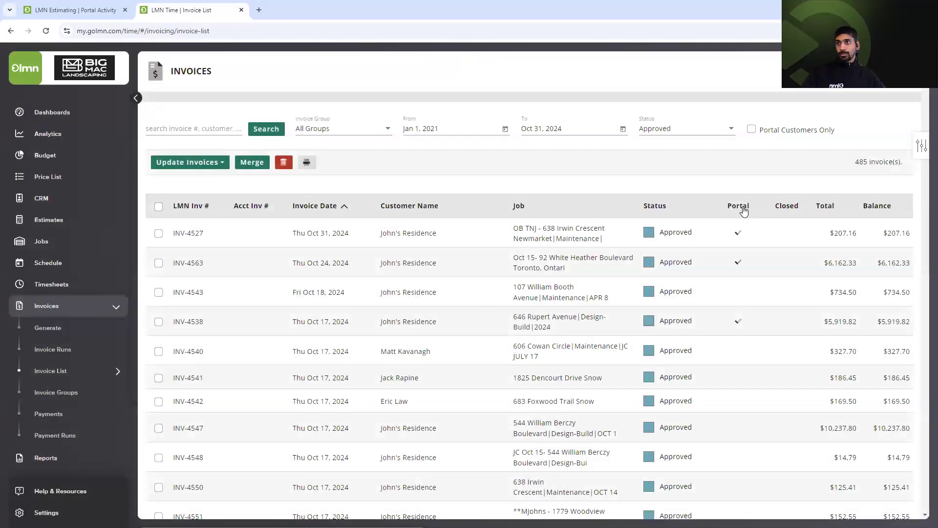
# Sort by Portal, select INV-4527, INV-4563 and INV-4538, and open Update Invoices.
pyautogui.click(744, 209)
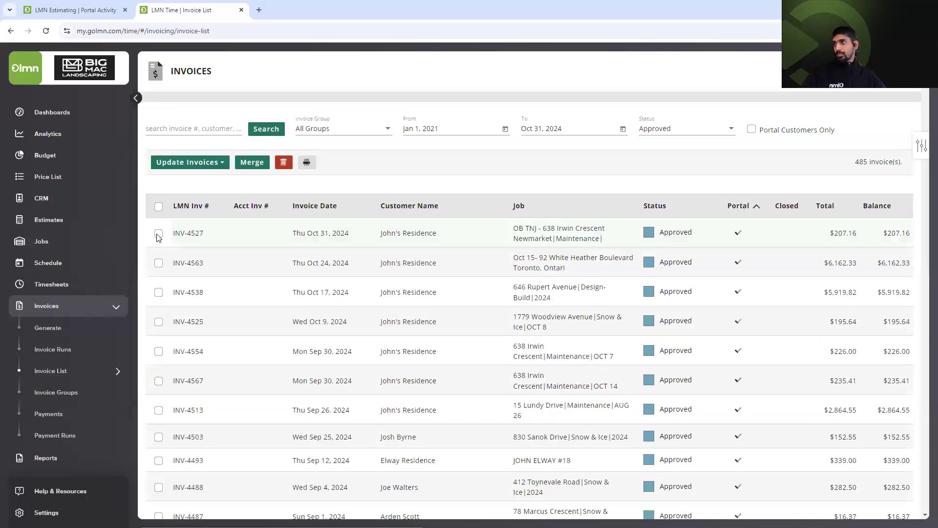
pyautogui.click(159, 233)
pyautogui.keyDown('shift'); pyautogui.click(158, 292); pyautogui.keyUp('shift')
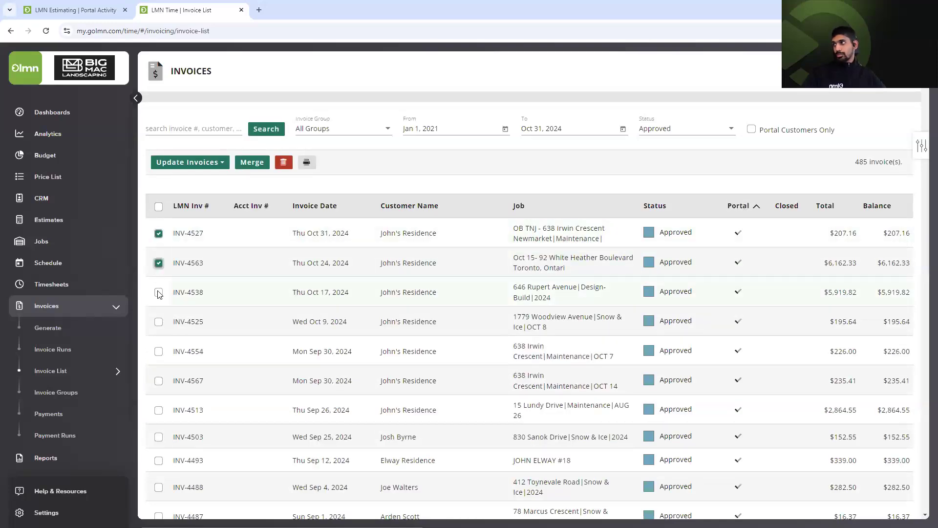
pyautogui.click(200, 163)
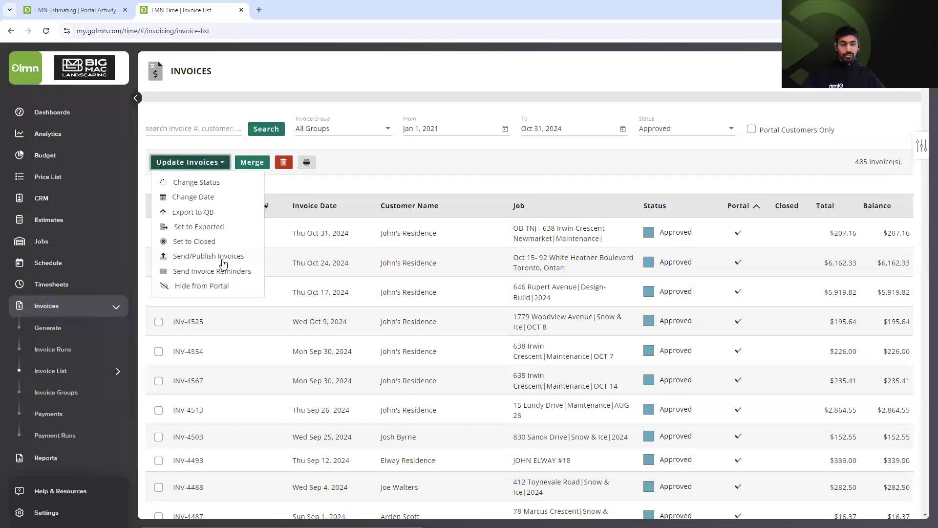
pyautogui.click(198, 271)
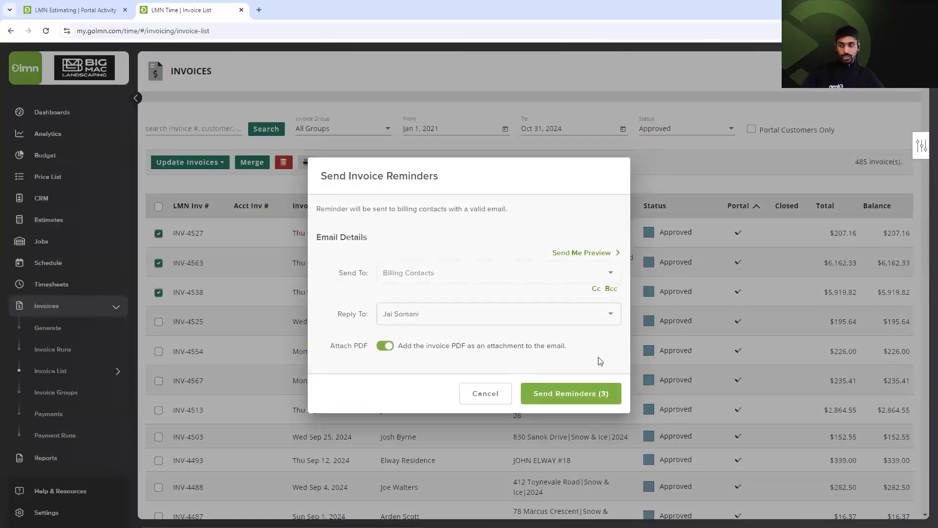
pyautogui.click(468, 394)
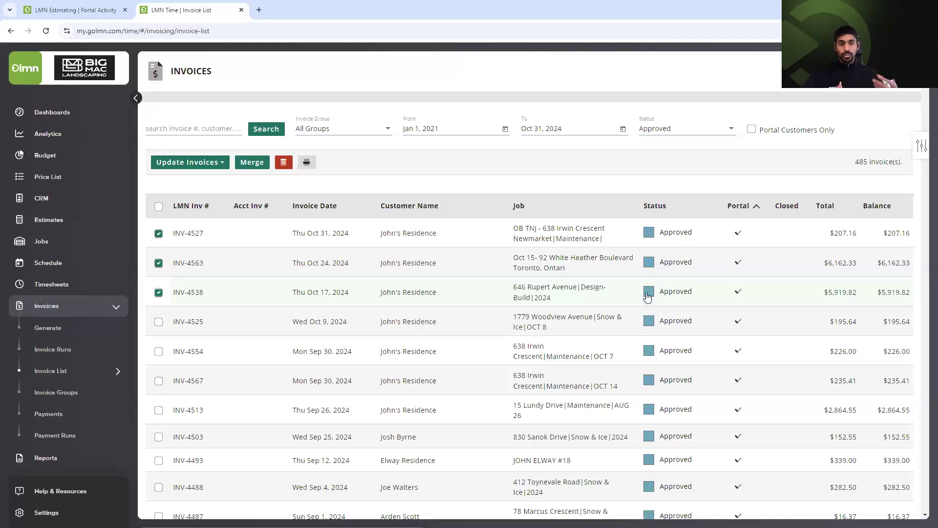
pyautogui.click(71, 197)
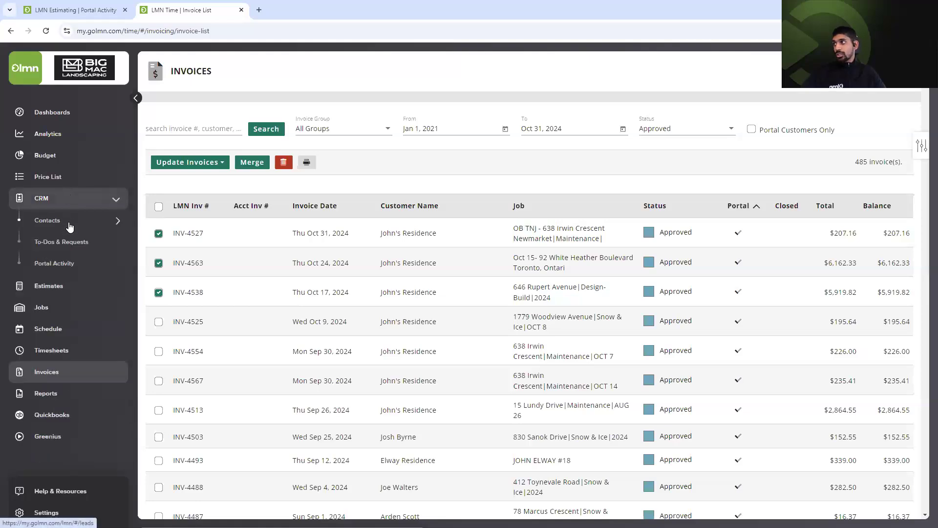
# Filter contacts to J–L, open the residential customer's record, and view its Customer Portal tab.
pyautogui.click(69, 221)
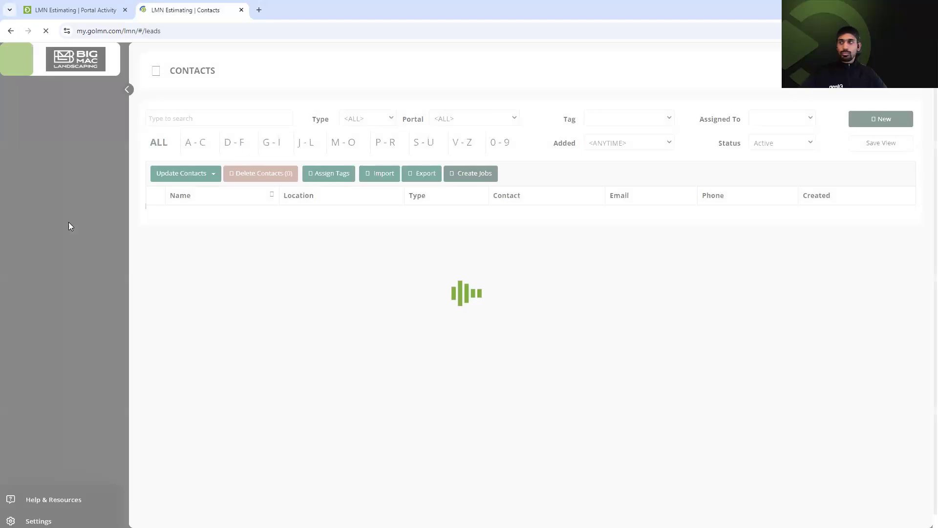
pyautogui.click(307, 156)
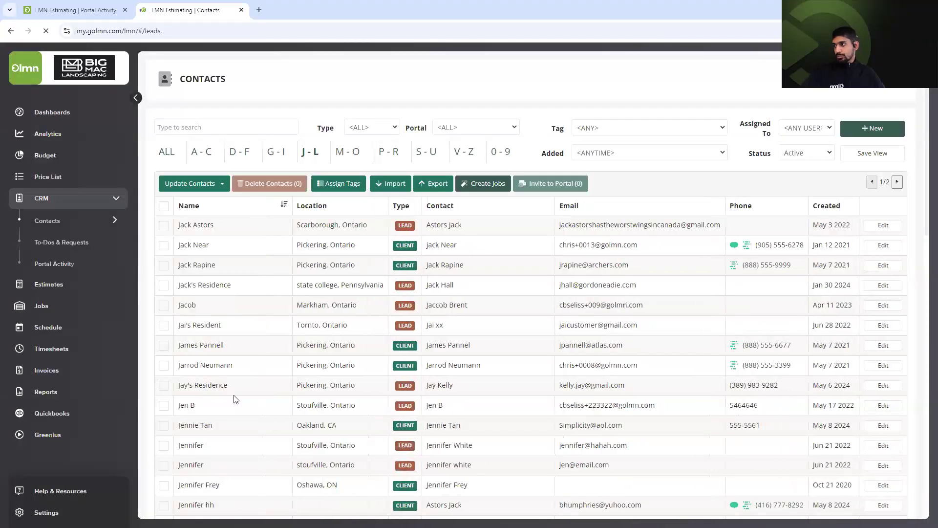
pyautogui.scroll(-4, 227, 420)
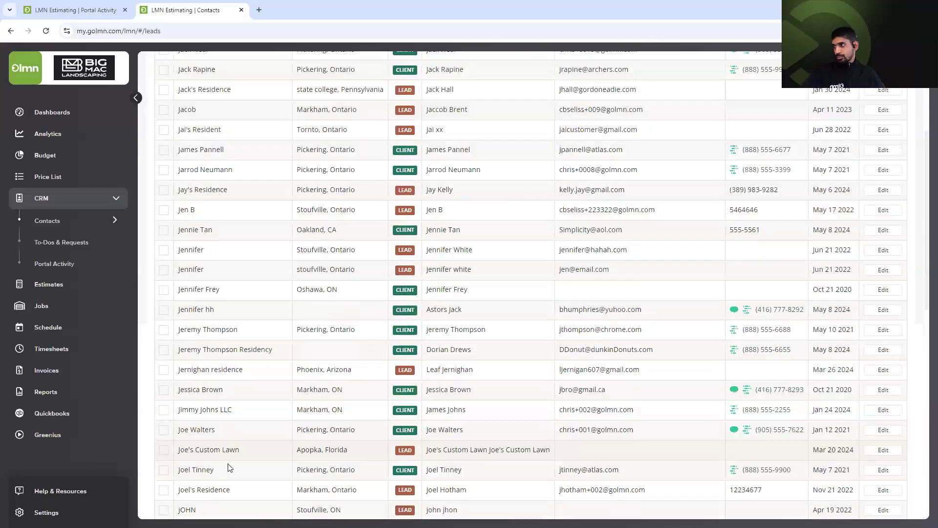
pyautogui.scroll(-3, 228, 468)
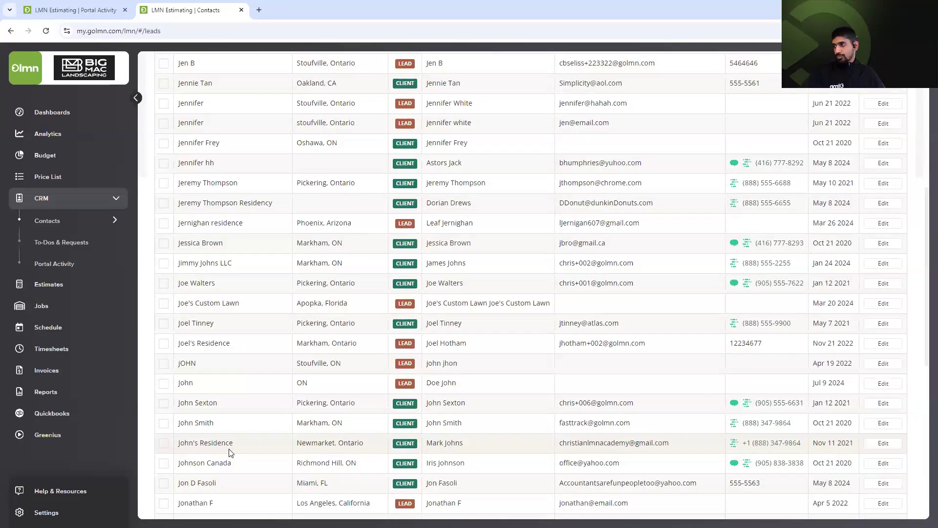
pyautogui.click(521, 217)
pyautogui.click(542, 127)
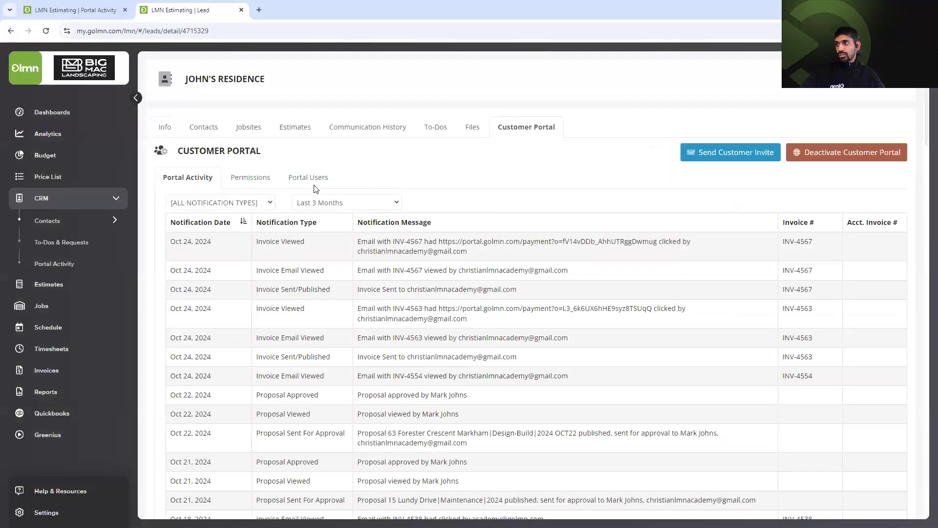
# List the contact's portal users, open the admin's card replacement and auto-charge limit, then cancel unchanged.
pyautogui.click(315, 179)
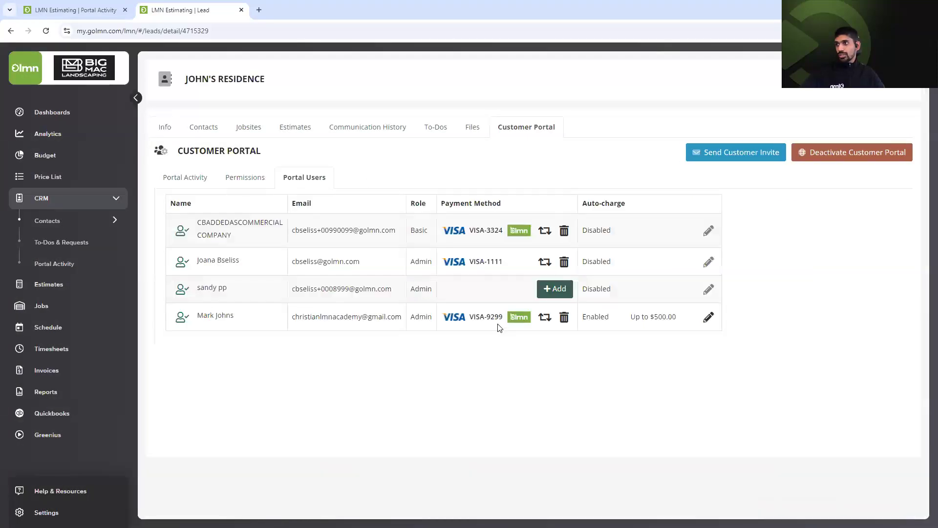
pyautogui.click(544, 318)
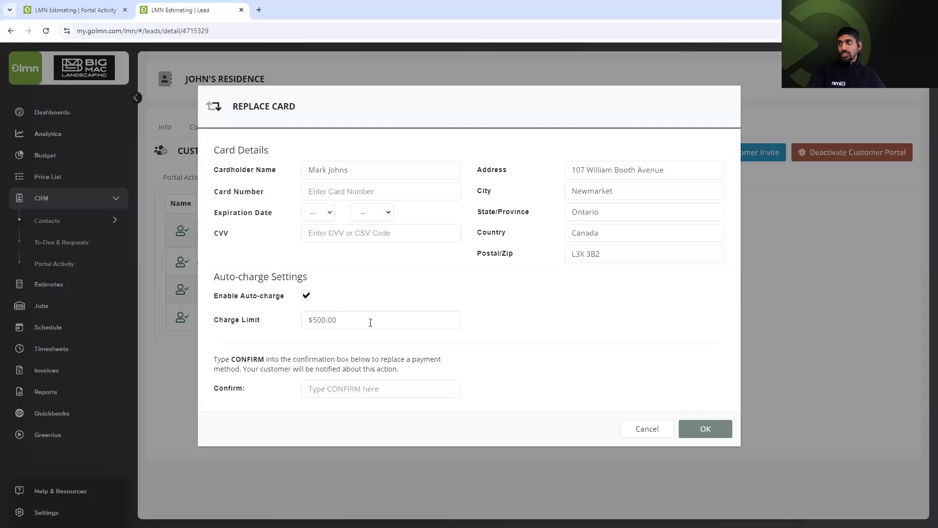
pyautogui.click(345, 330)
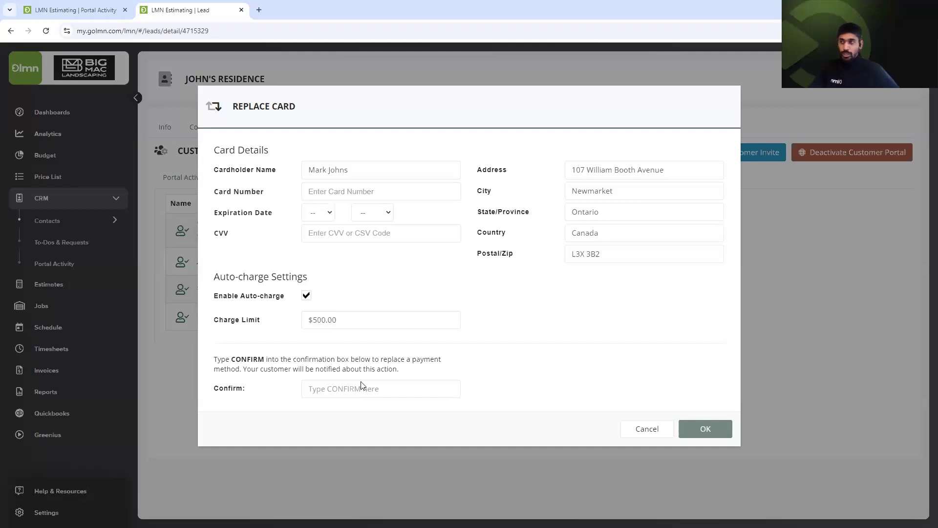
pyautogui.click(638, 429)
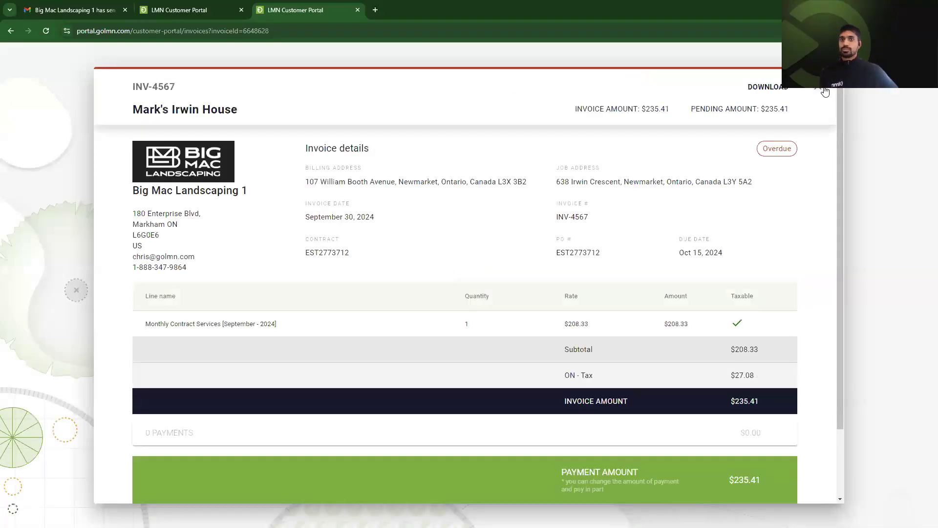
# Close the invoice, scroll the Dashboard activity timeline, and bring up the 89-estimate Estimates list.
pyautogui.click(825, 92)
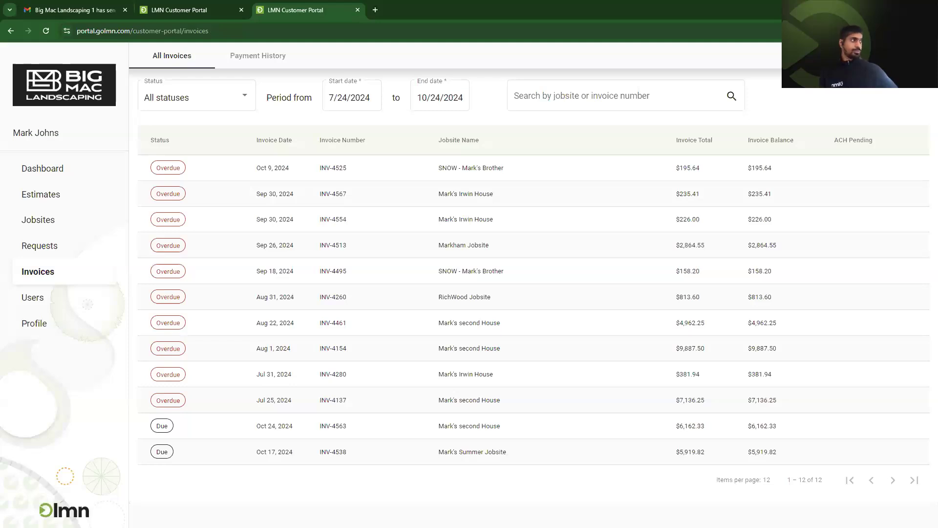
pyautogui.click(42, 168)
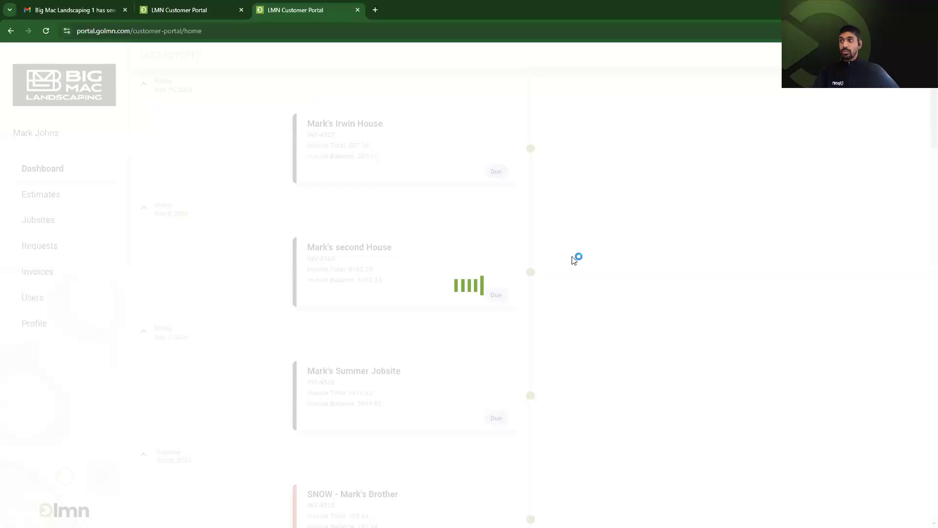
pyautogui.scroll(-5, 396, 269)
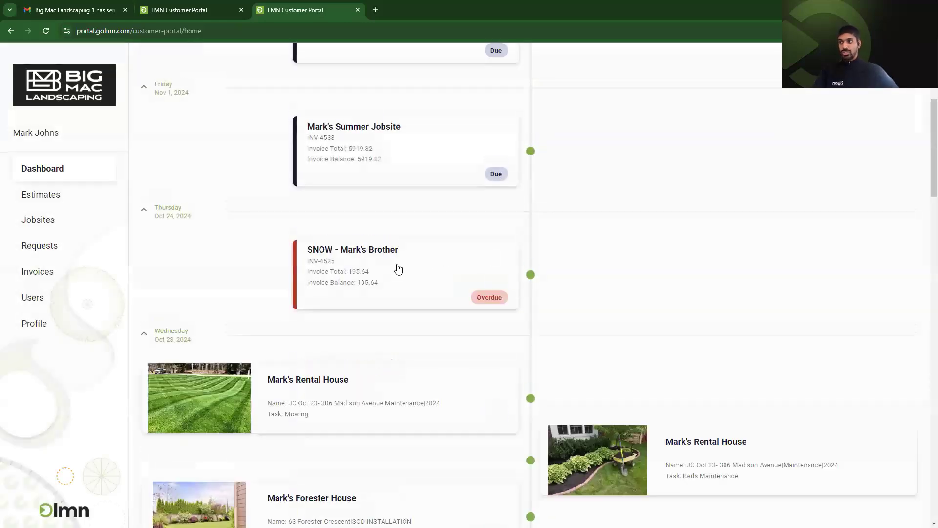
pyautogui.scroll(-3, 387, 284)
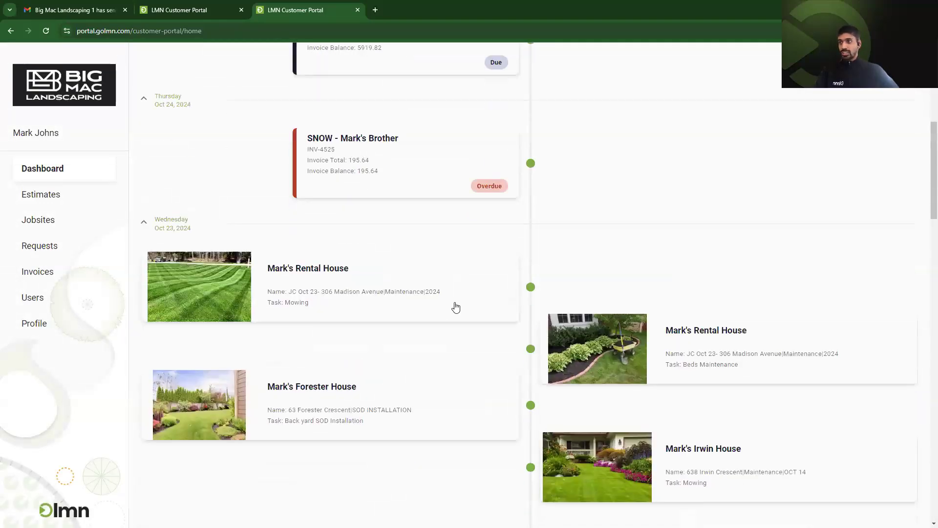
pyautogui.scroll(-15, 454, 305)
pyautogui.scroll(6, 641, 204)
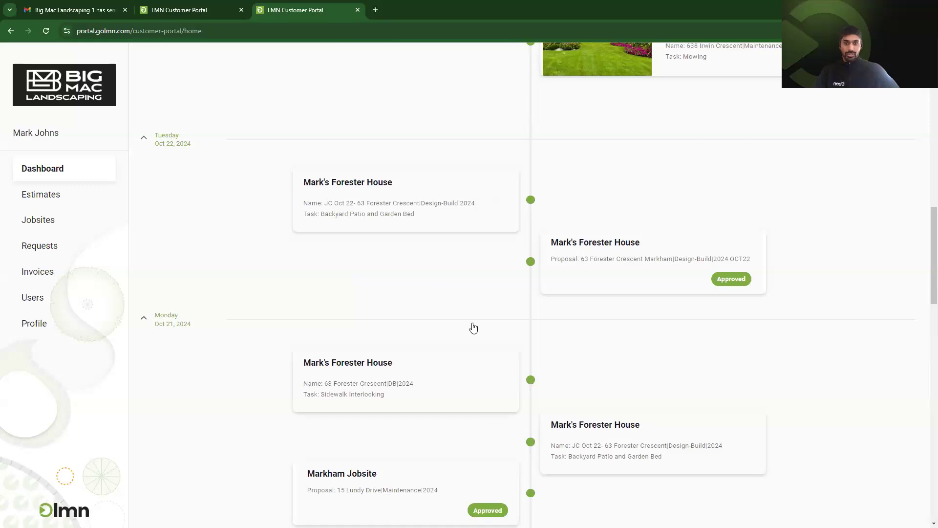
pyautogui.scroll(-4, 474, 327)
pyautogui.click(76, 202)
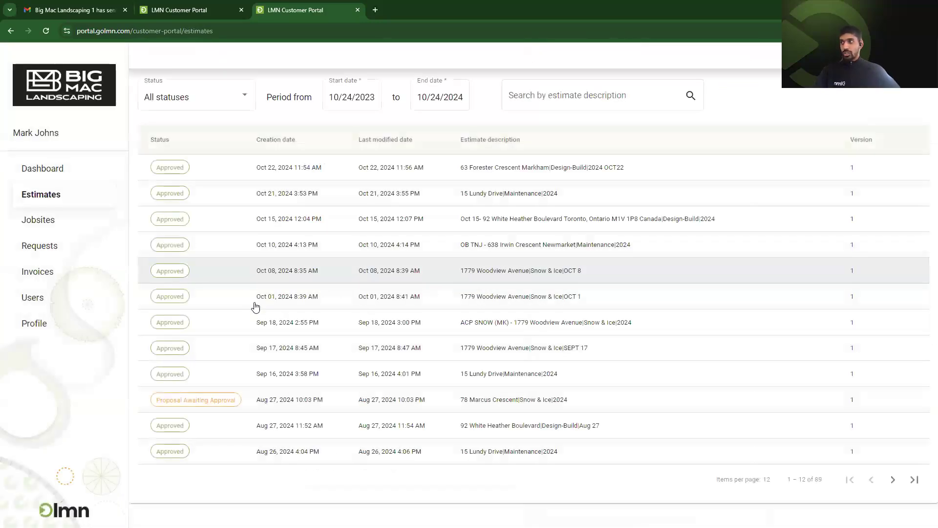
# Sort estimates by Status so the four Proposal Awaiting Approval come first, then show Jobsites.
pyautogui.click(164, 144)
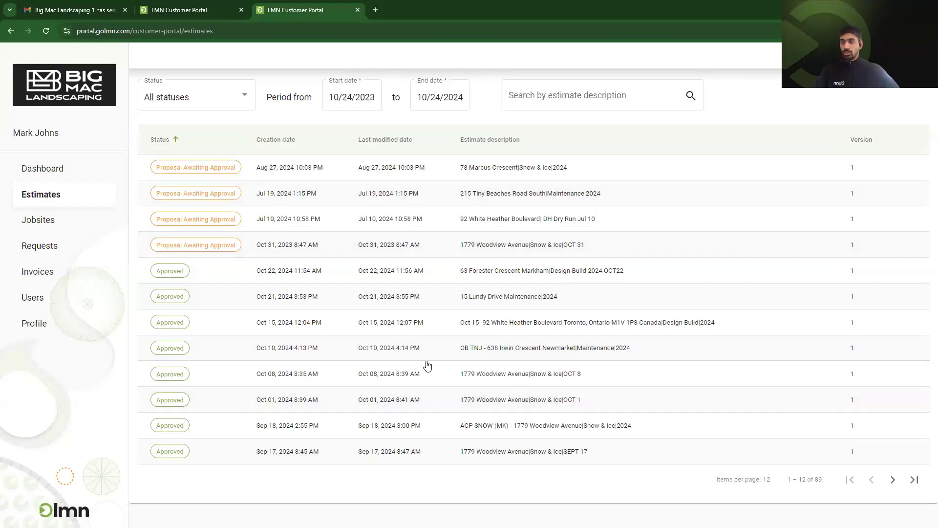
pyautogui.click(39, 222)
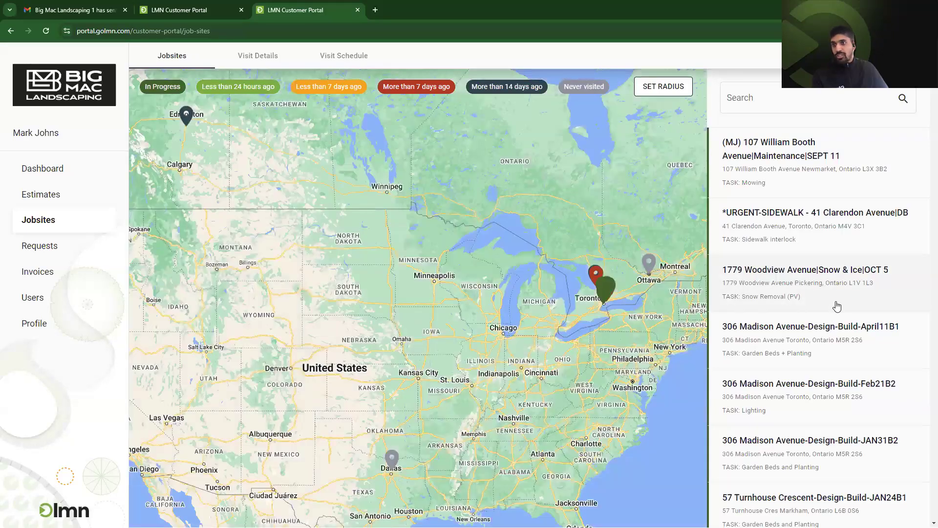
pyautogui.scroll(-8, 831, 293)
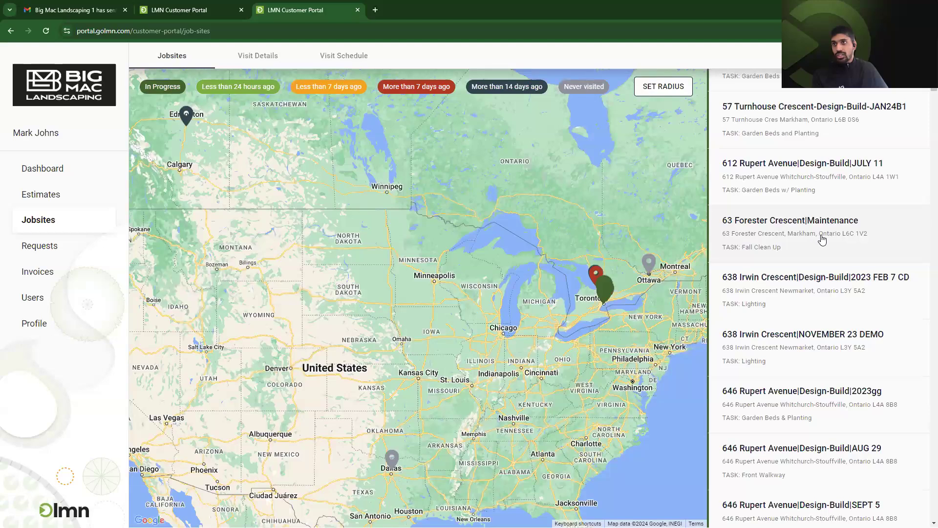
pyautogui.click(823, 237)
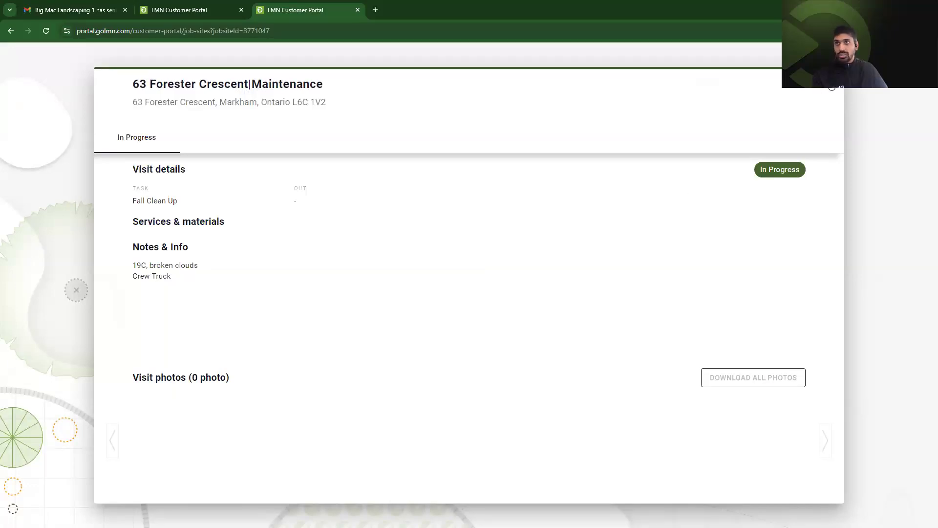
pyautogui.click(209, 65)
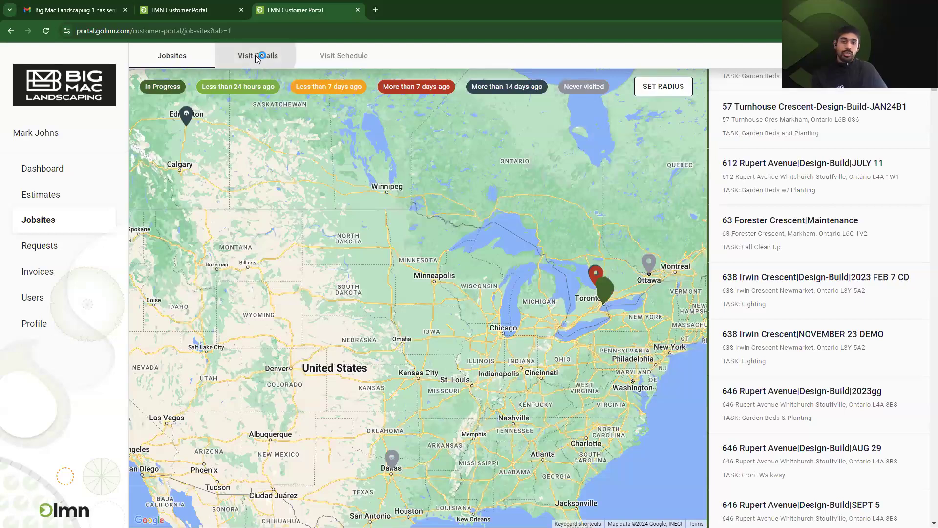
# Review the visit details list and page twice through the visit schedule, then show Requests.
pyautogui.click(257, 58)
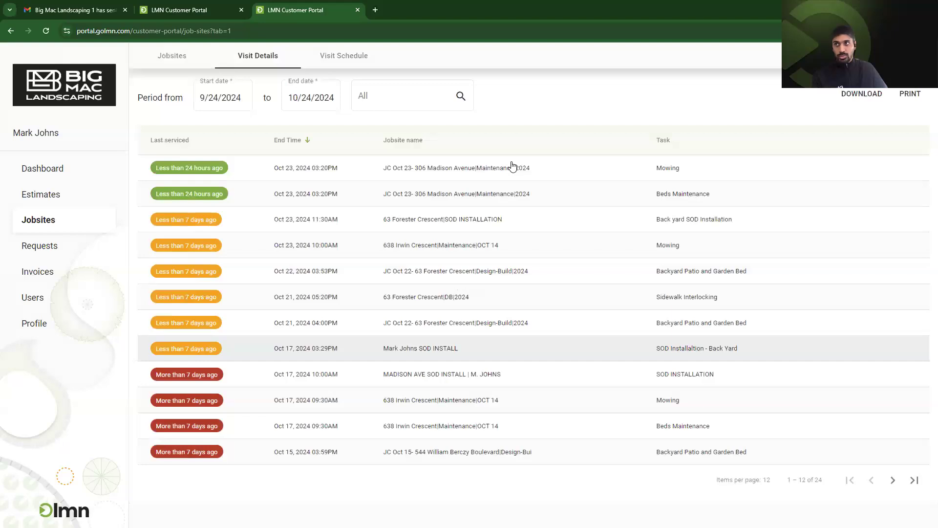
pyautogui.click(346, 64)
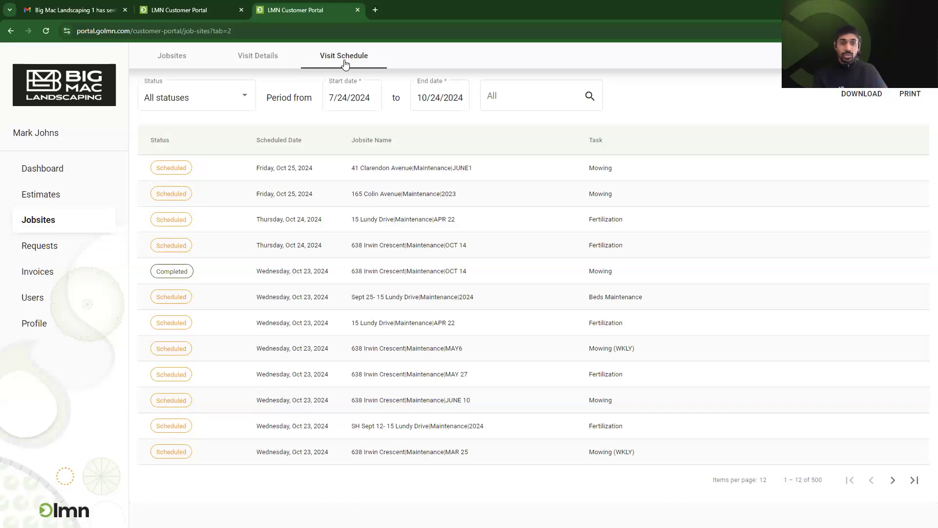
pyautogui.click(897, 482)
pyautogui.click(898, 482)
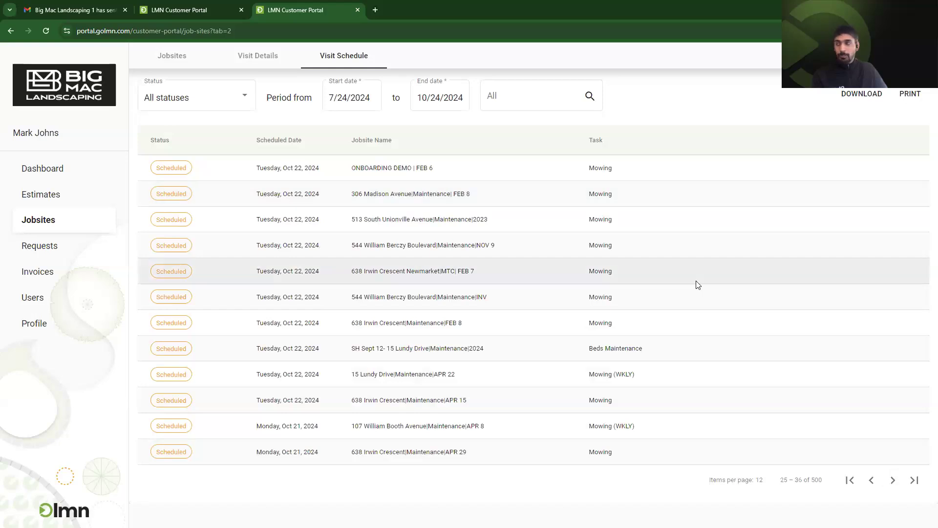
pyautogui.click(62, 244)
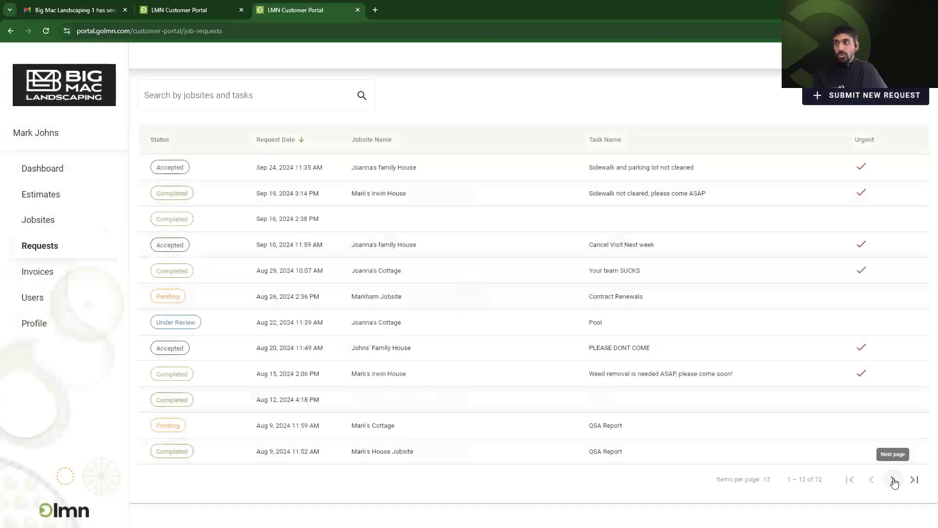
# On the second page of requests, open the Pending CLEANUP request dated Jun 13, 2024.
pyautogui.click(895, 483)
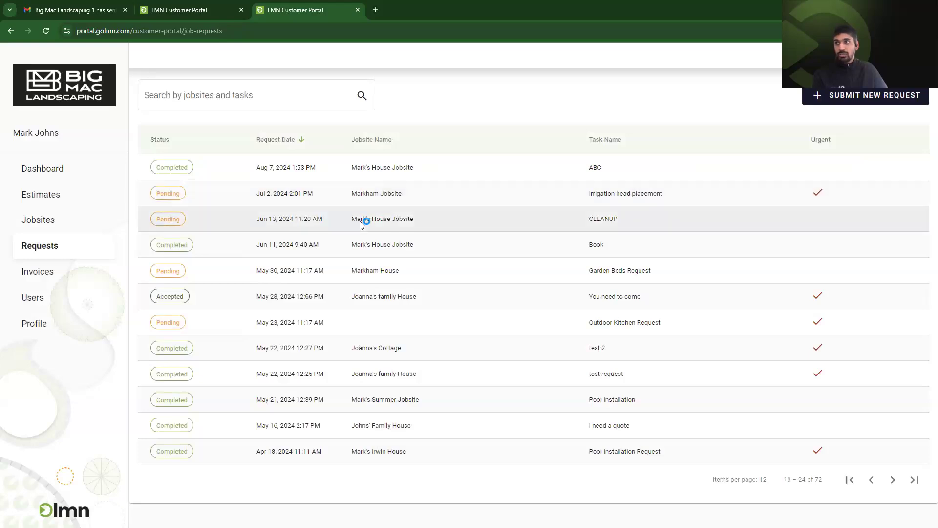
pyautogui.click(802, 137)
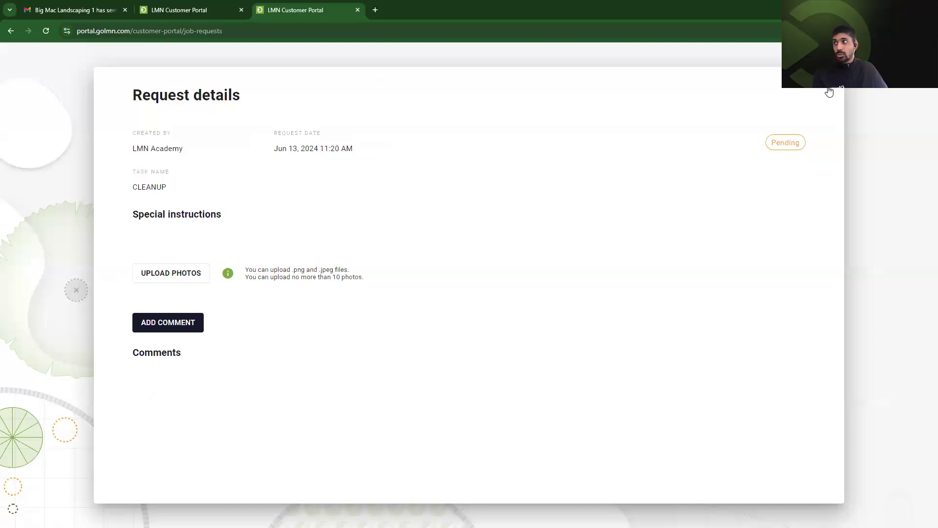
# Close the request details and preview a blank new-request form, closing it without submitting.
pyautogui.click(830, 92)
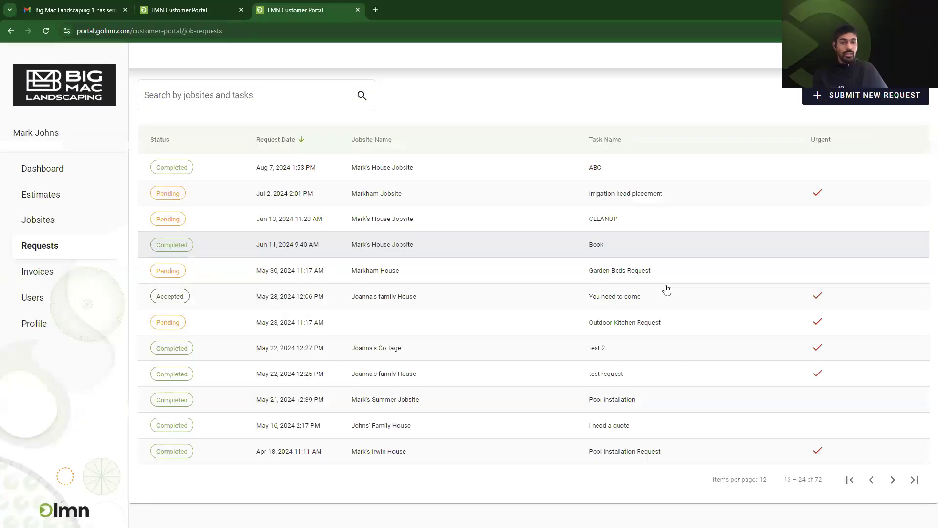
pyautogui.click(854, 97)
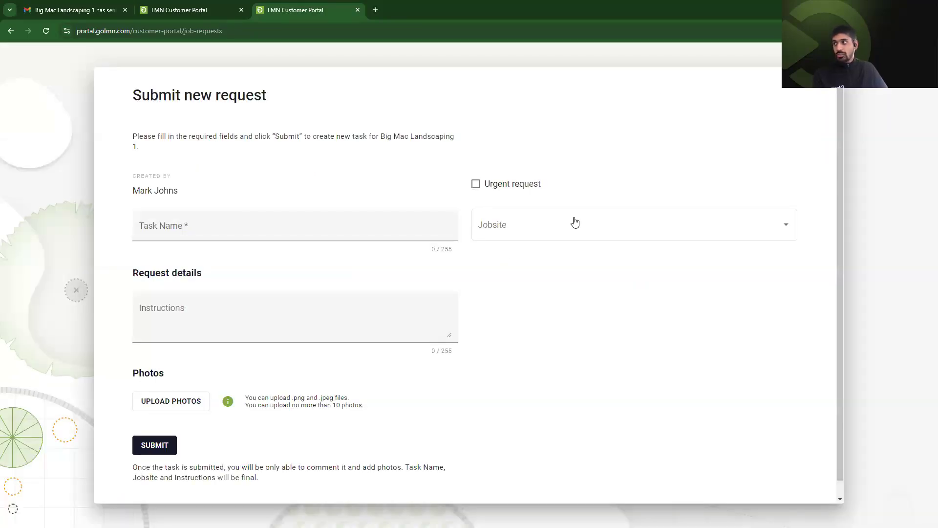
pyautogui.click(588, 225)
pyautogui.click(259, 429)
pyautogui.click(908, 201)
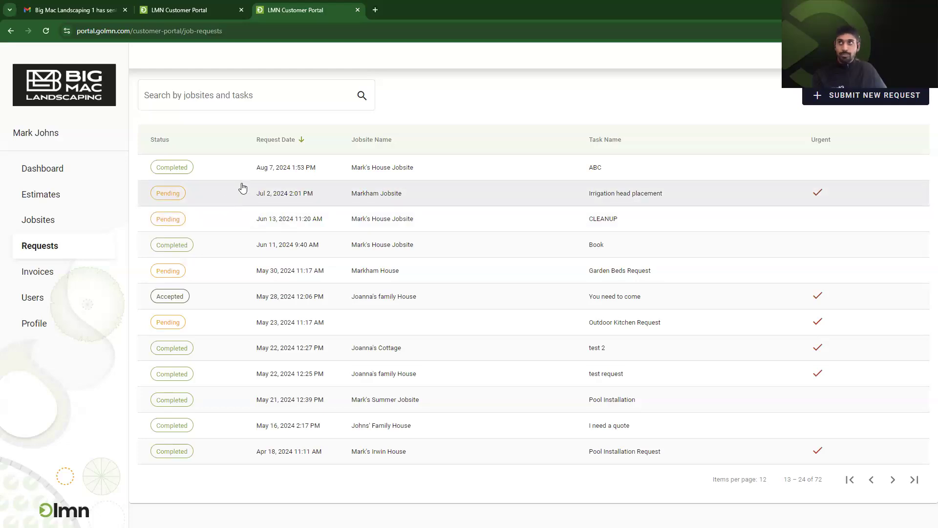
pyautogui.click(67, 277)
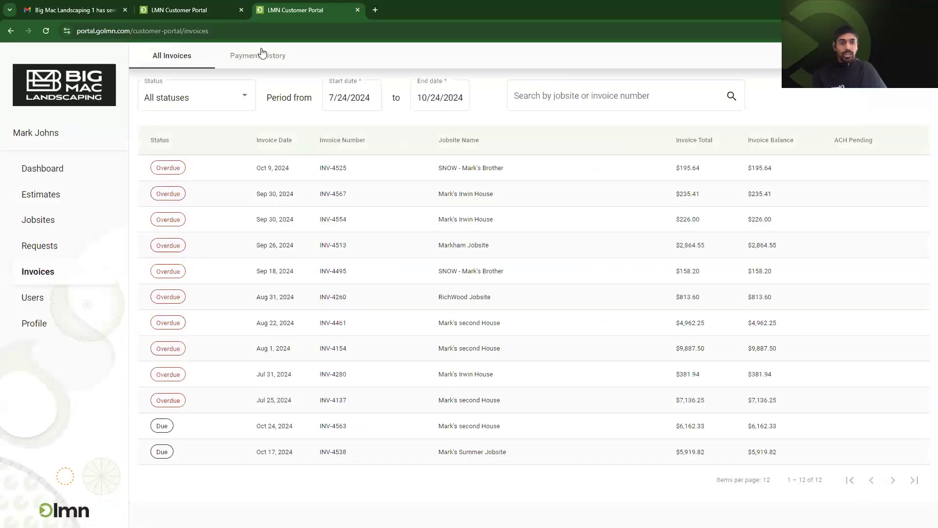
# Show Payment History with the start date moved back a month via the calendar.
pyautogui.click(262, 52)
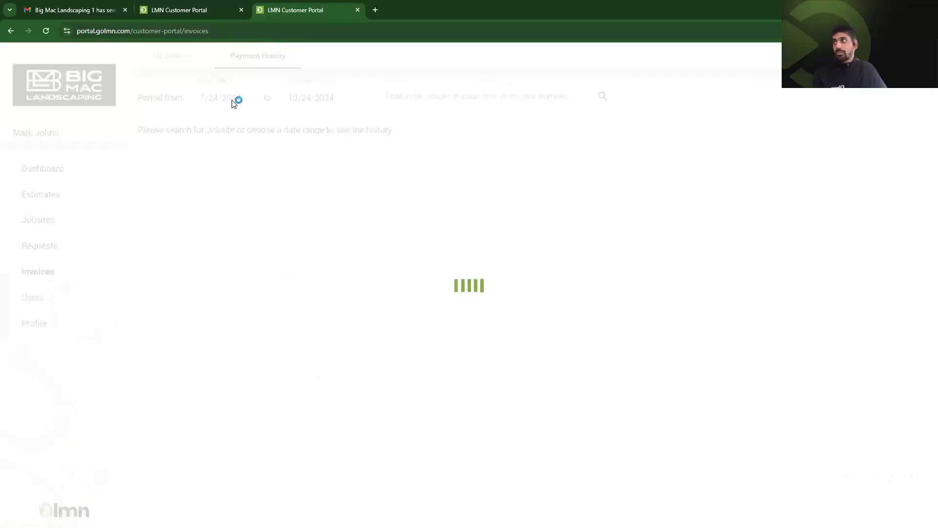
pyautogui.click(227, 94)
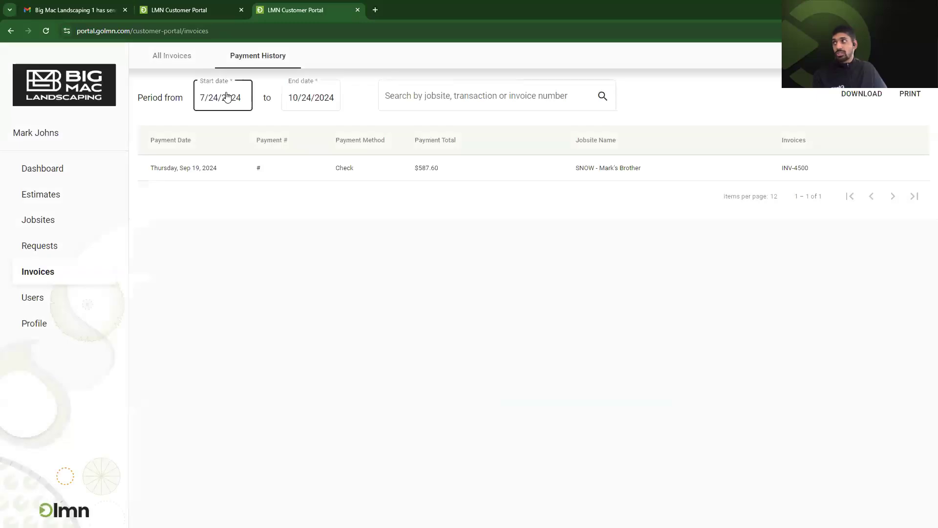
pyautogui.click(317, 134)
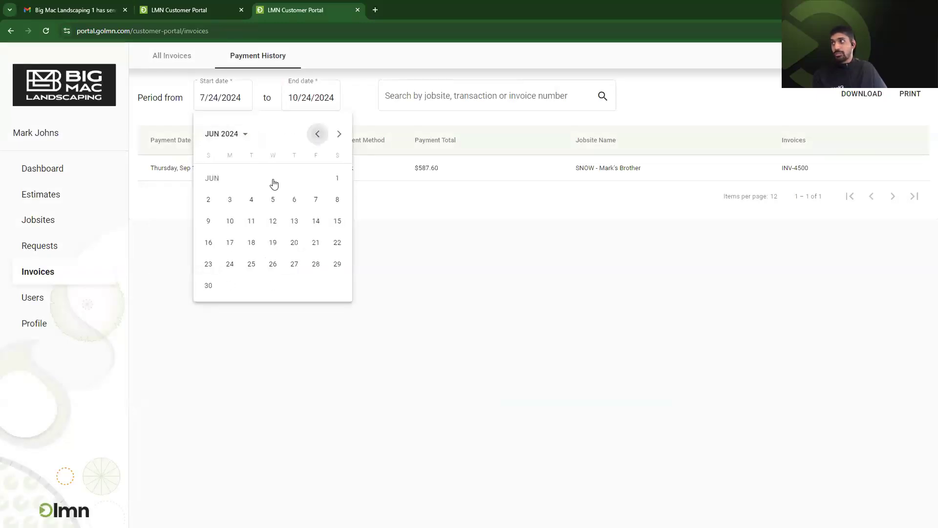
pyautogui.click(338, 178)
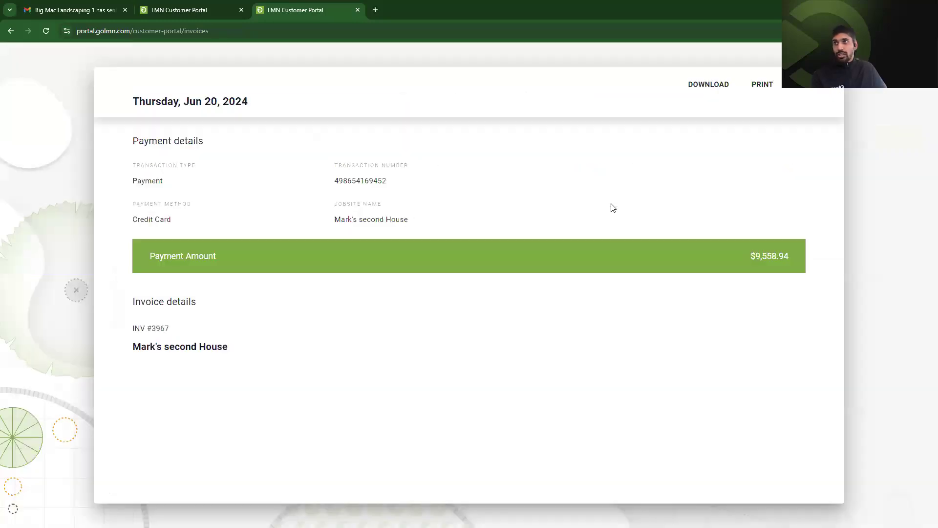
# Print the Jun 20, 2024 payment's details, close them, and list the portal users.
pyautogui.click(765, 93)
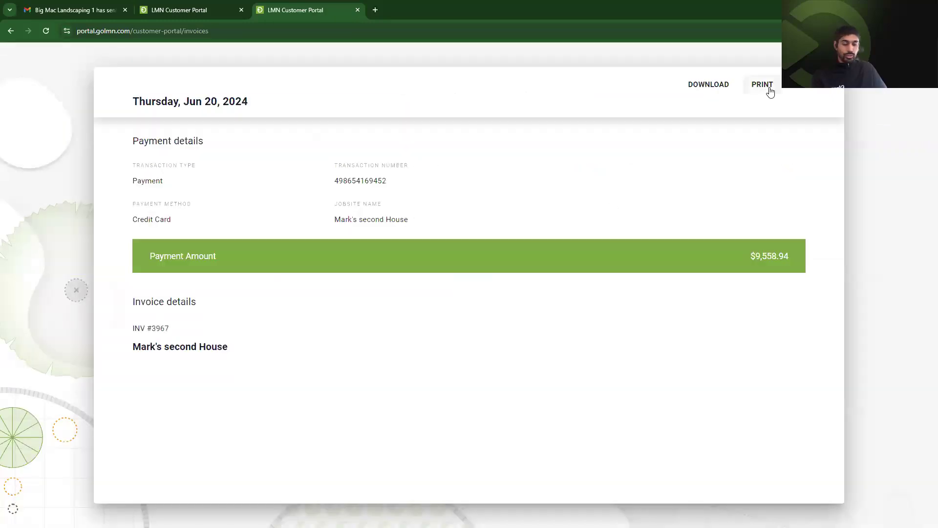
pyautogui.click(835, 88)
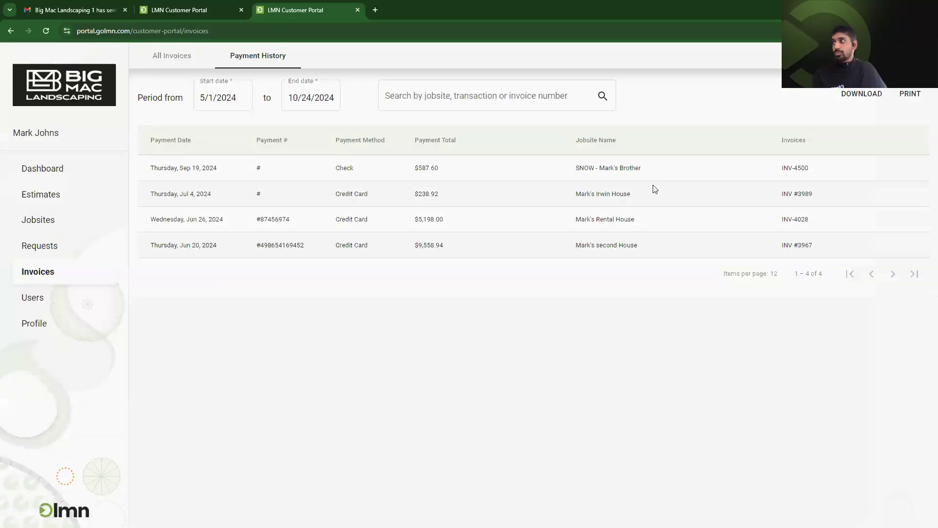
pyautogui.click(90, 304)
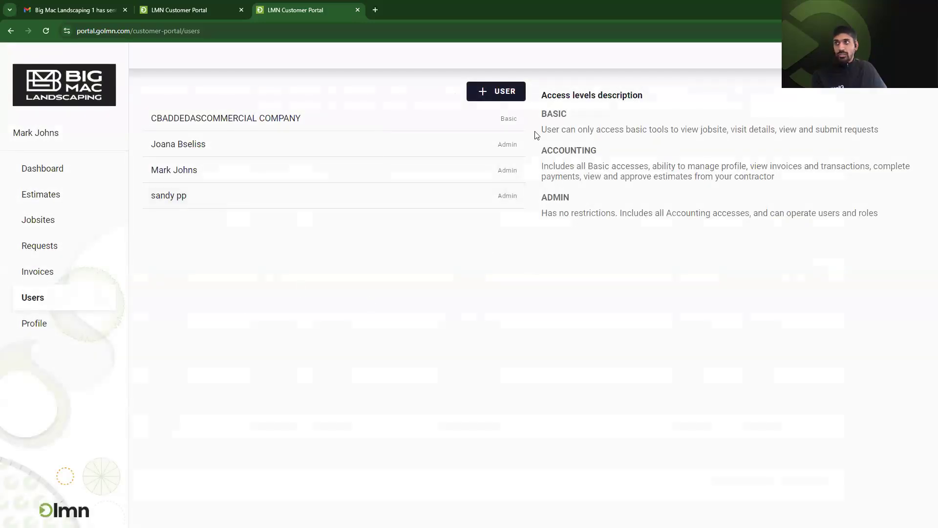
# Select the Basic and Admin access-level descriptions, then go to the Profile page.
pyautogui.moveTo(583, 205); pyautogui.dragTo(542, 111)
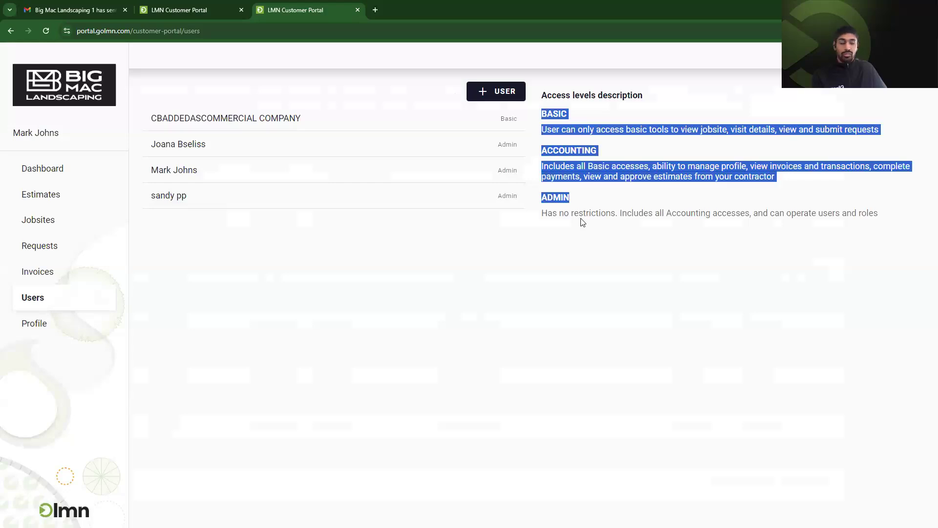
pyautogui.moveTo(584, 226); pyautogui.dragTo(591, 224)
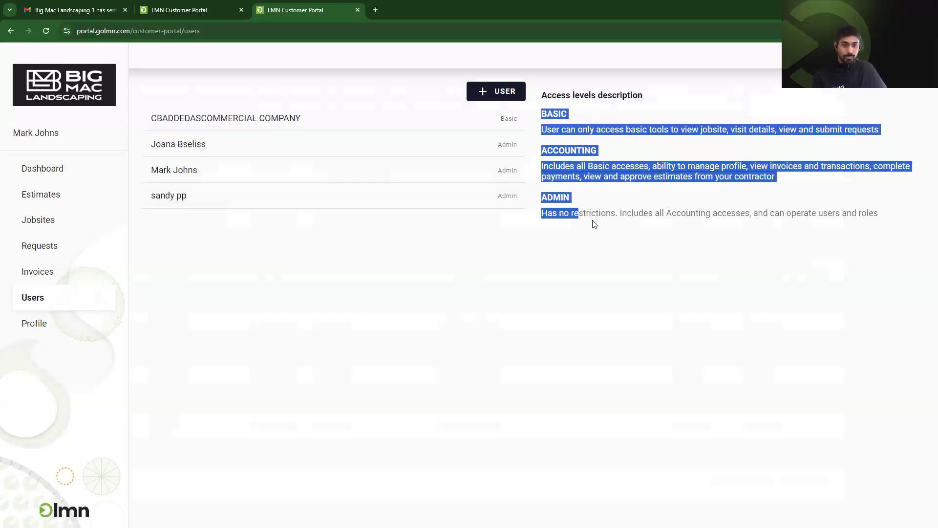
pyautogui.click(84, 325)
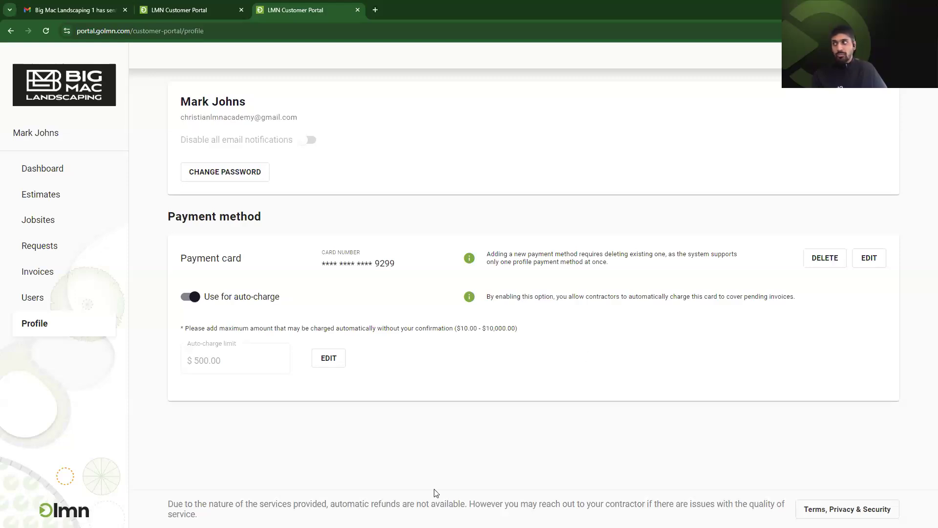
# Switch to LMN's view of John's Residence portal users, showing auto-charge up to $500.00.
pyautogui.click(204, 363)
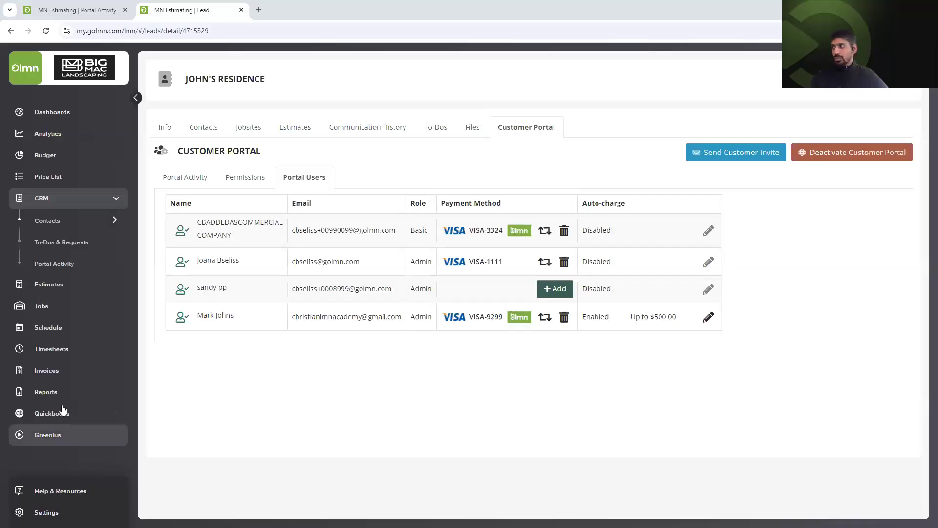
# Expand the reports section and open Analytics, landing on the Sales Pipeline dashboard.
pyautogui.click(61, 402)
pyautogui.click(47, 435)
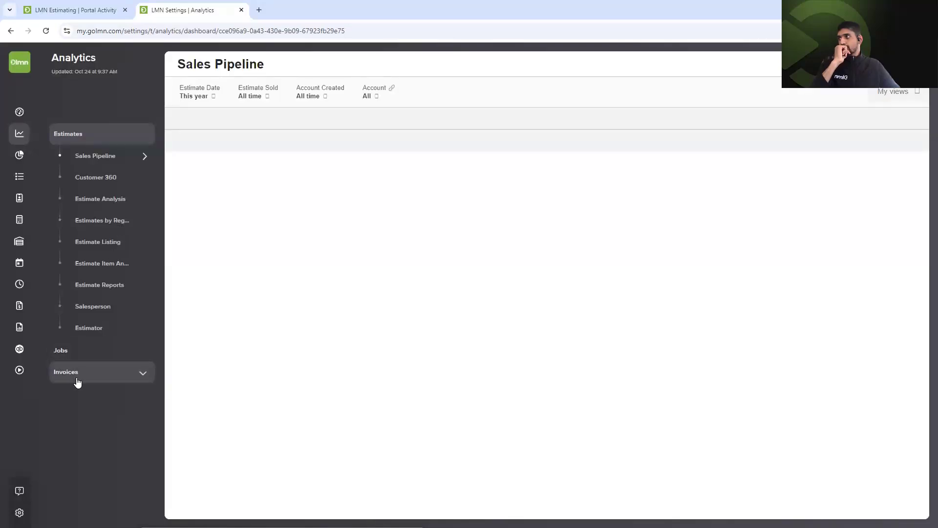
# Open Invoice Overview and scroll its charts: 208 invoices, $334.0 K total, $285.1 K overdue.
pyautogui.click(77, 375)
pyautogui.click(97, 200)
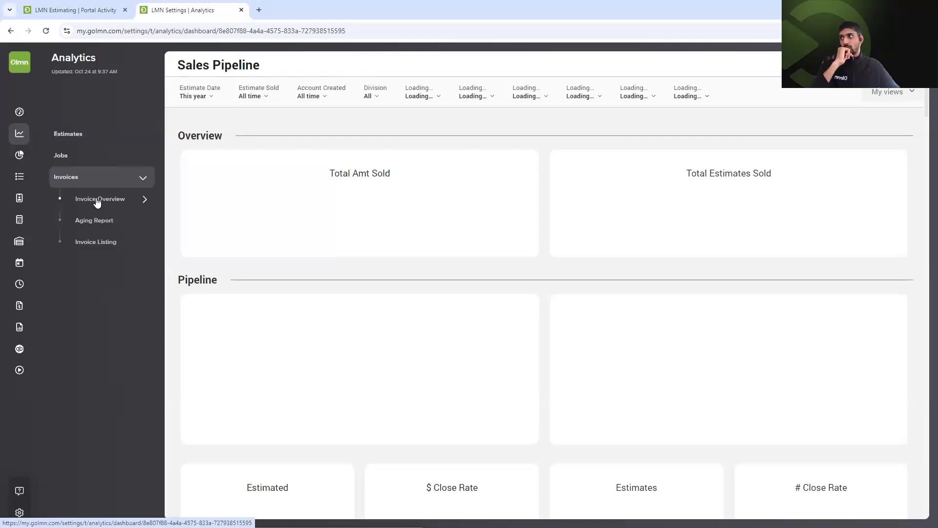
pyautogui.click(114, 244)
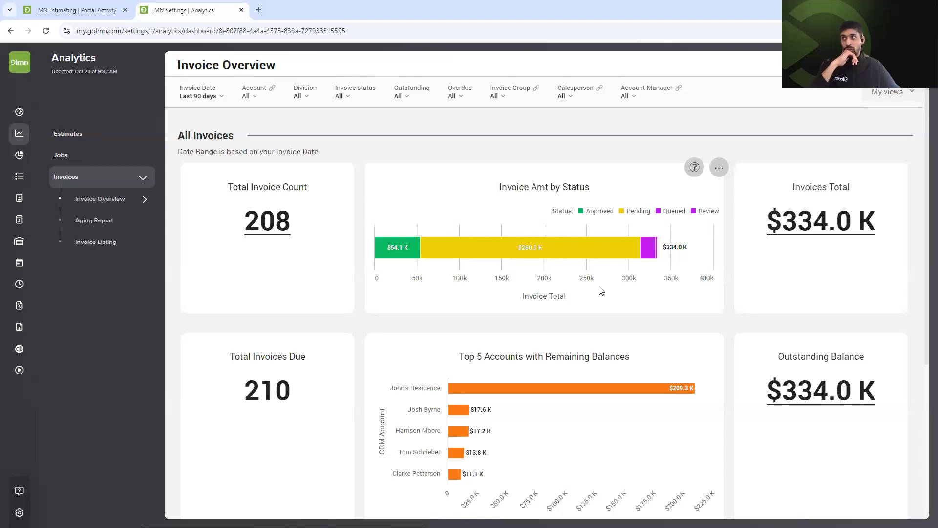
pyautogui.scroll(-1, 602, 291)
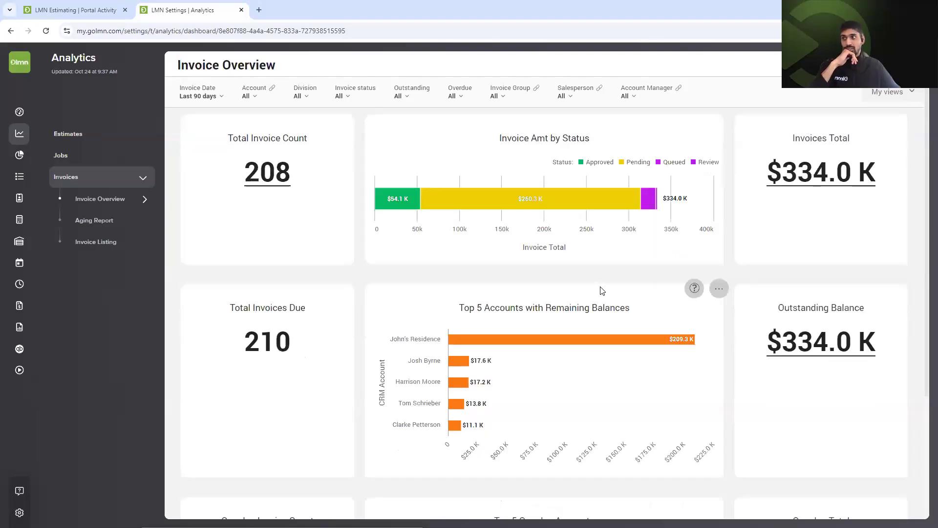
pyautogui.scroll(-1, 611, 290)
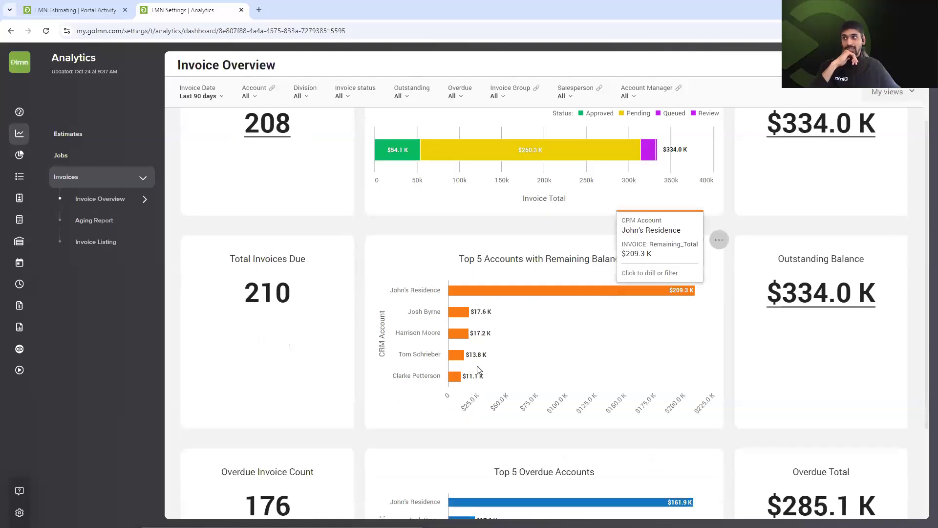
pyautogui.scroll(-1, 579, 277)
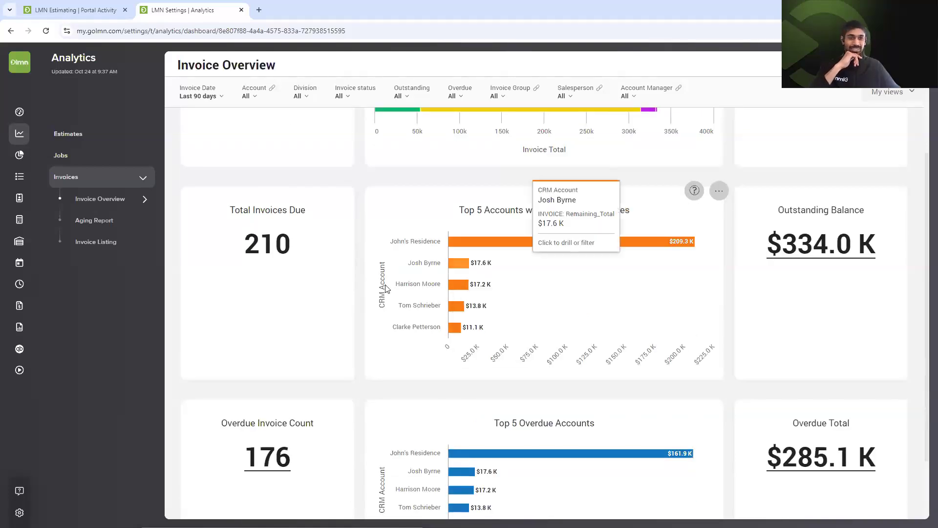
pyautogui.scroll(-1, 404, 317)
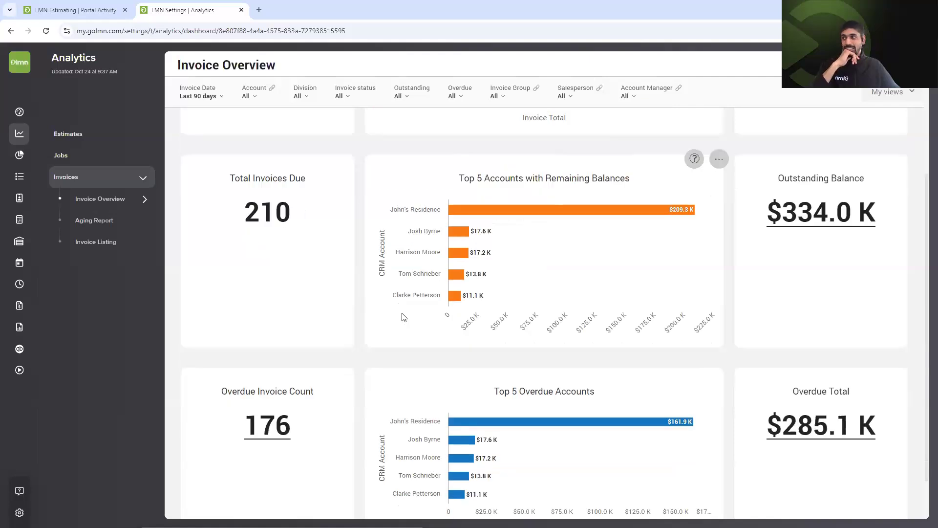
pyautogui.scroll(-1, 492, 291)
pyautogui.scroll(3, 556, 269)
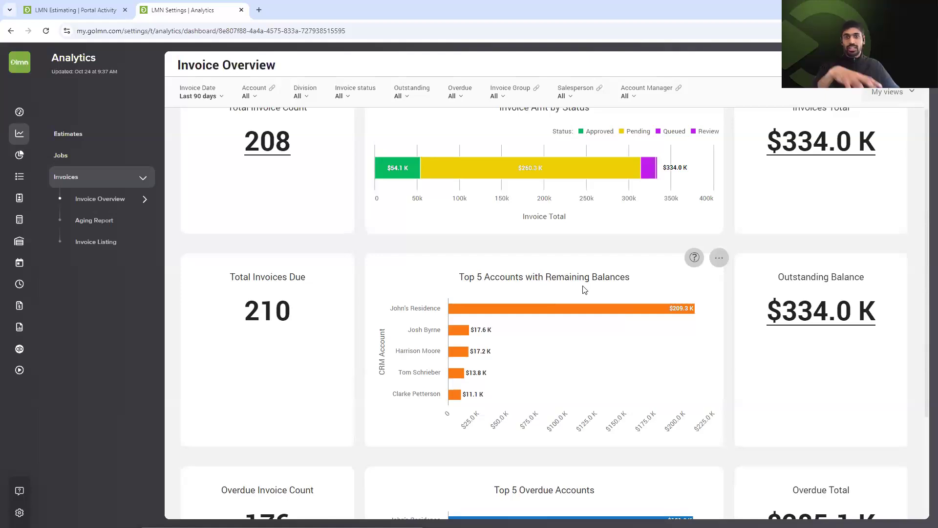
pyautogui.scroll(-3, 587, 293)
pyautogui.moveTo(667, 373)
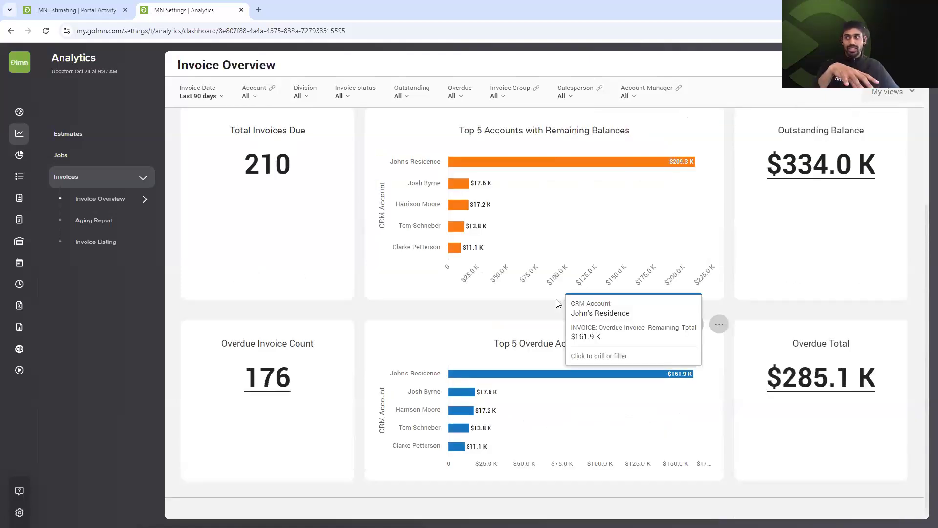
pyautogui.scroll(5, 608, 374)
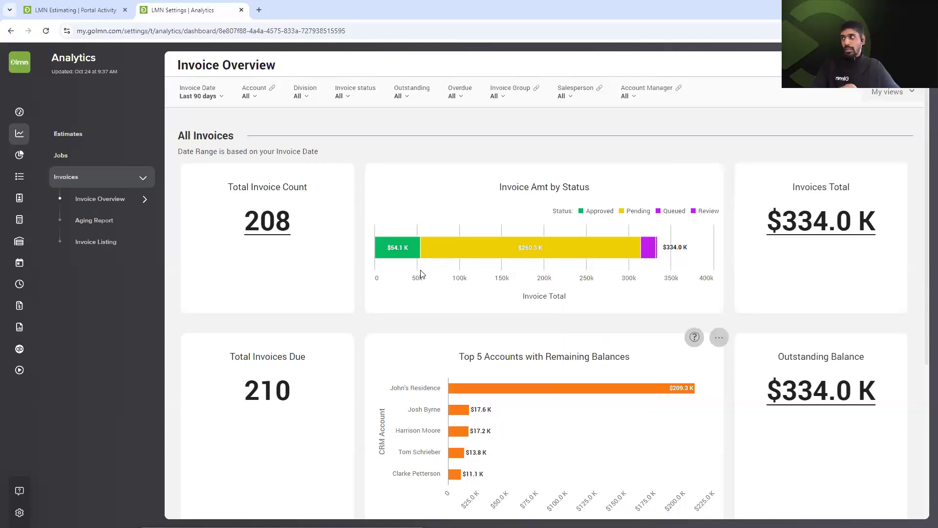
# Open the Aging Report dashboard and scroll through its charts.
pyautogui.click(97, 223)
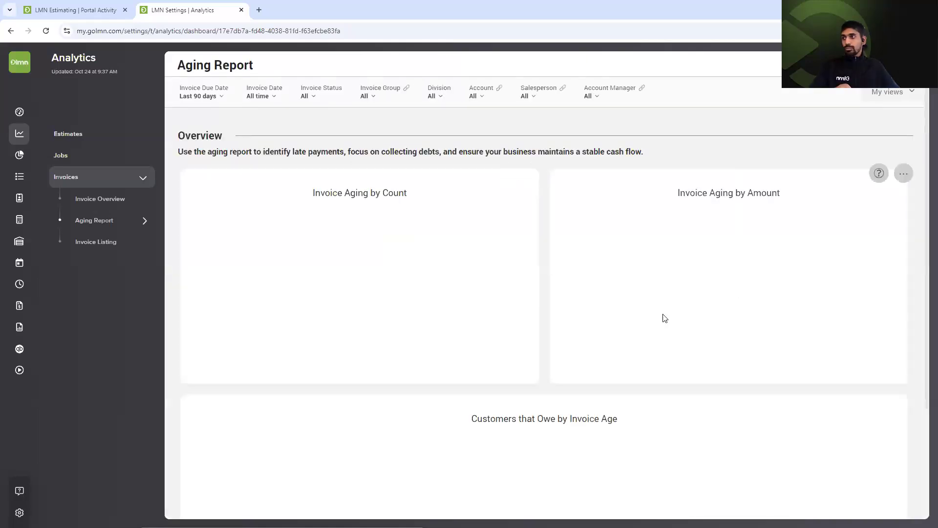
pyautogui.scroll(-1, 665, 320)
pyautogui.scroll(1, 489, 365)
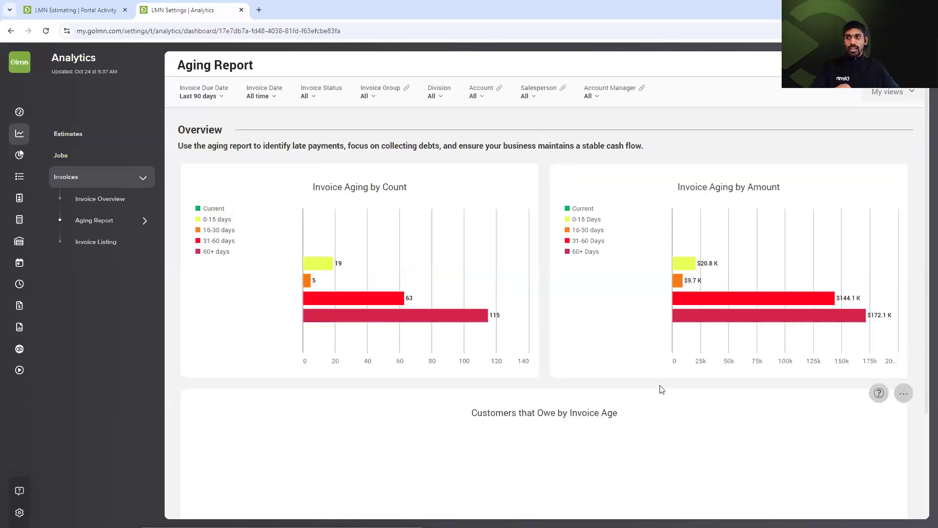
pyautogui.scroll(-3, 661, 389)
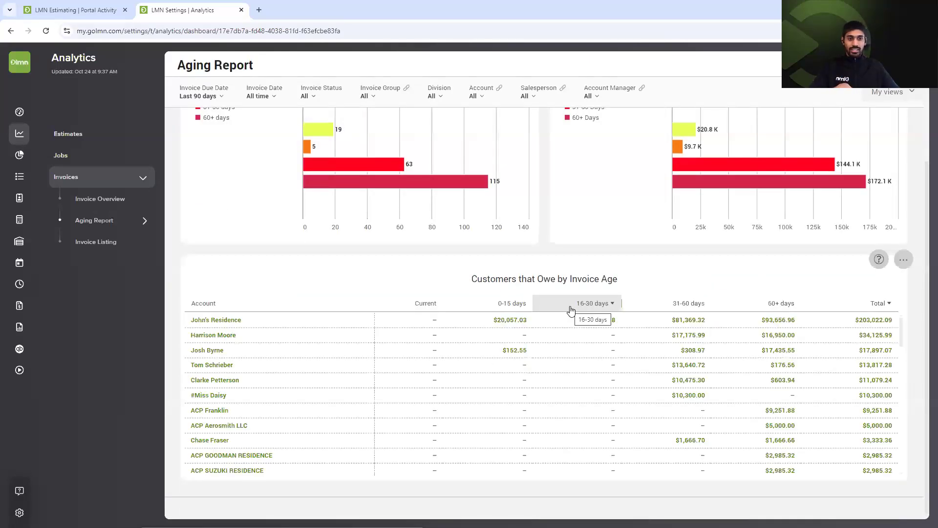
pyautogui.scroll(3, 668, 360)
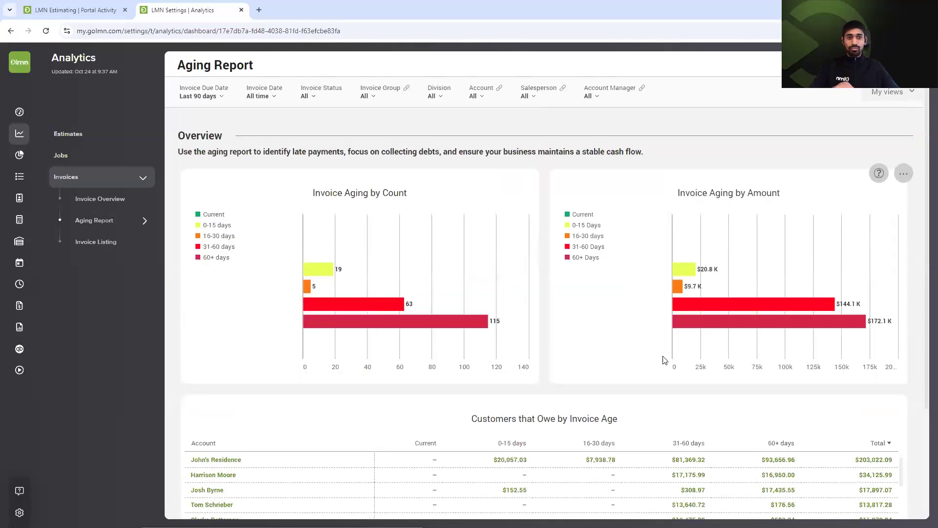
# Check the aging chart's export choices and the dashboard's saved views, then open Invoice Listing.
pyautogui.click(904, 174)
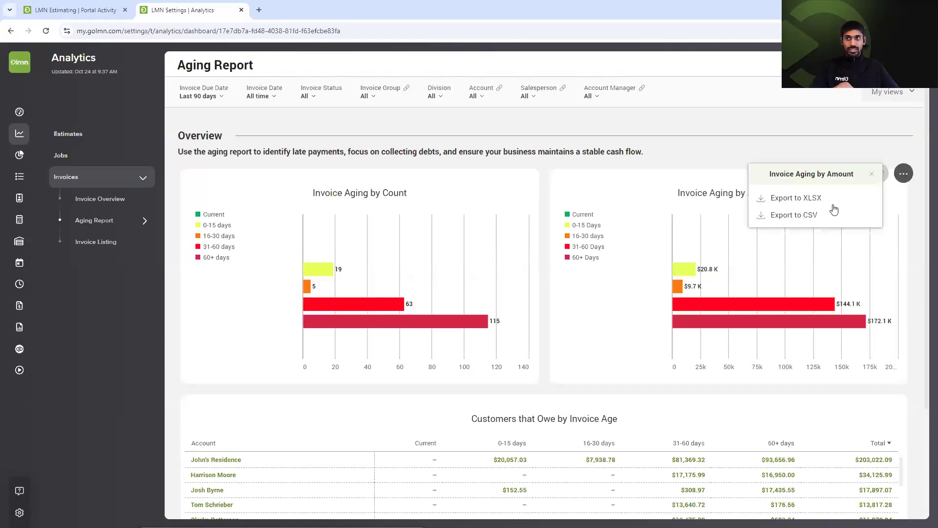
pyautogui.click(831, 215)
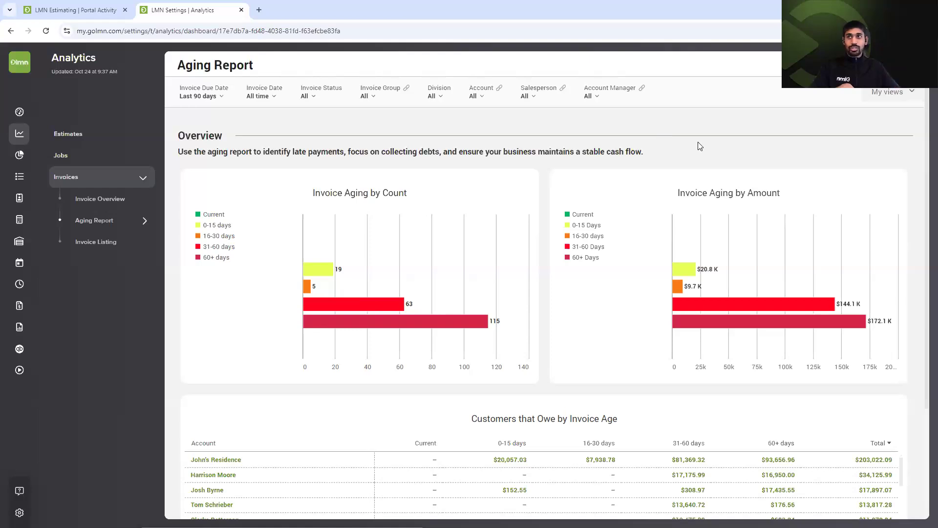
pyautogui.click(888, 97)
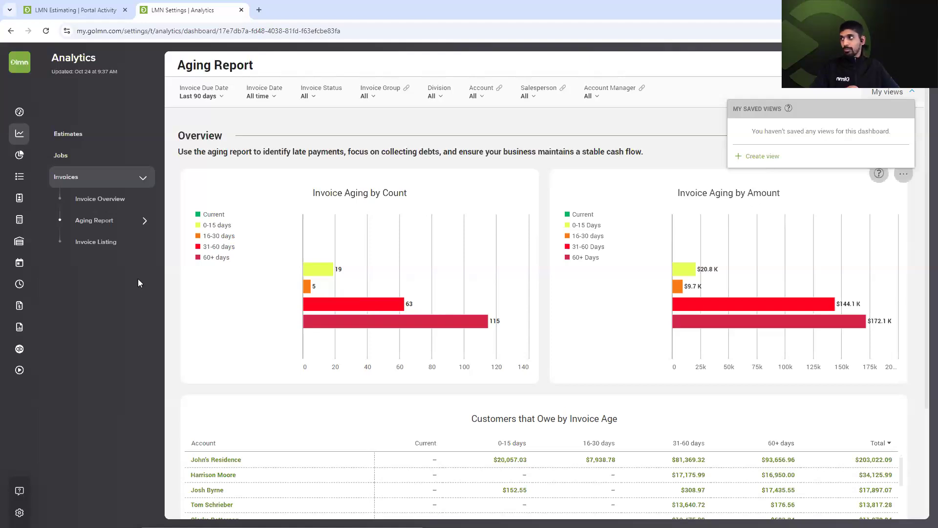
pyautogui.click(110, 241)
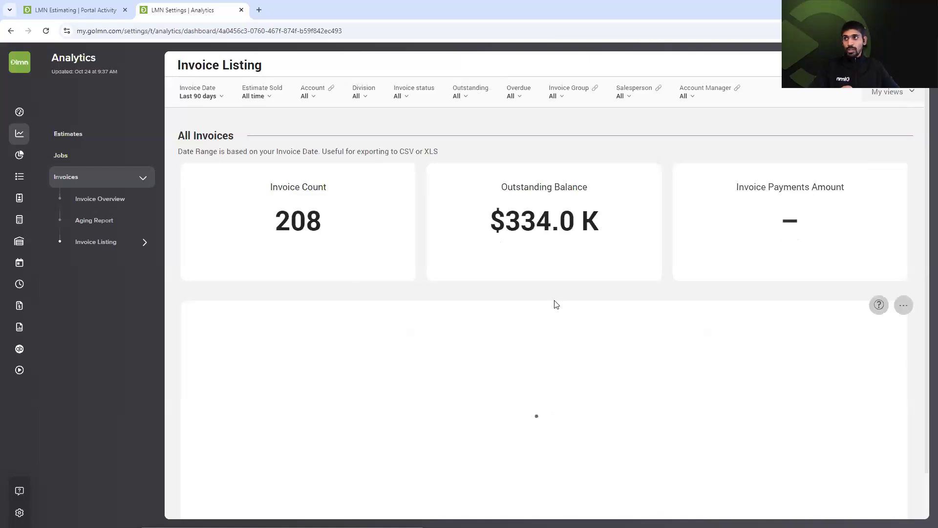
# Show the Invoice Listing table's Export to XLSX and Export to CSV options.
pyautogui.scroll(-1, 562, 371)
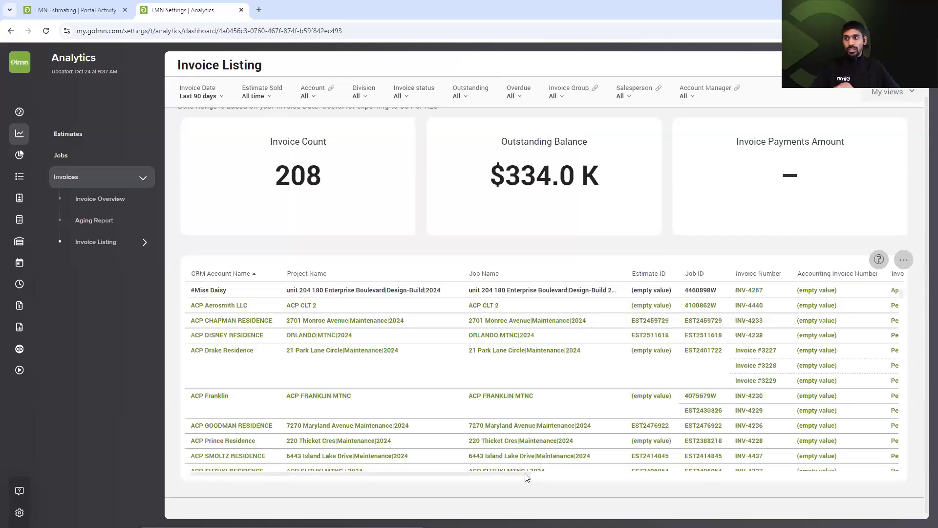
pyautogui.hscroll(5, 775, 488)
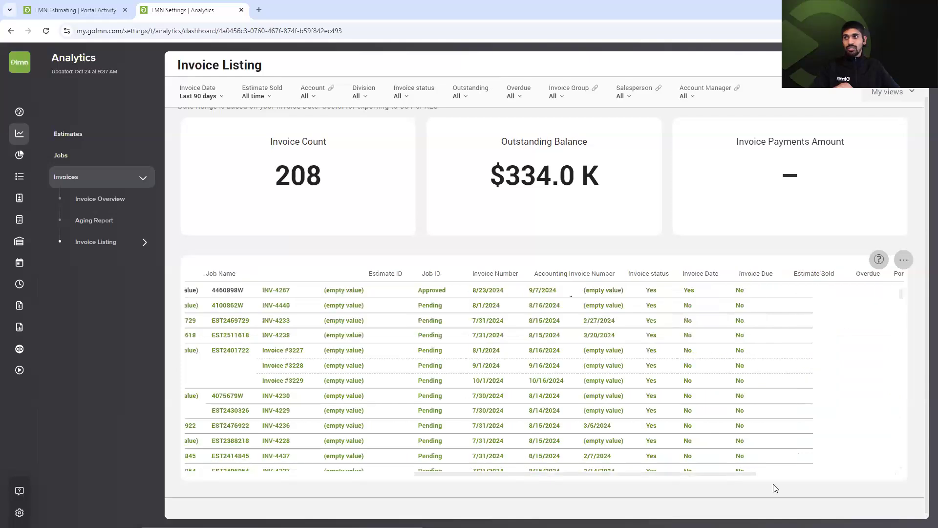
pyautogui.hscroll(3, 883, 488)
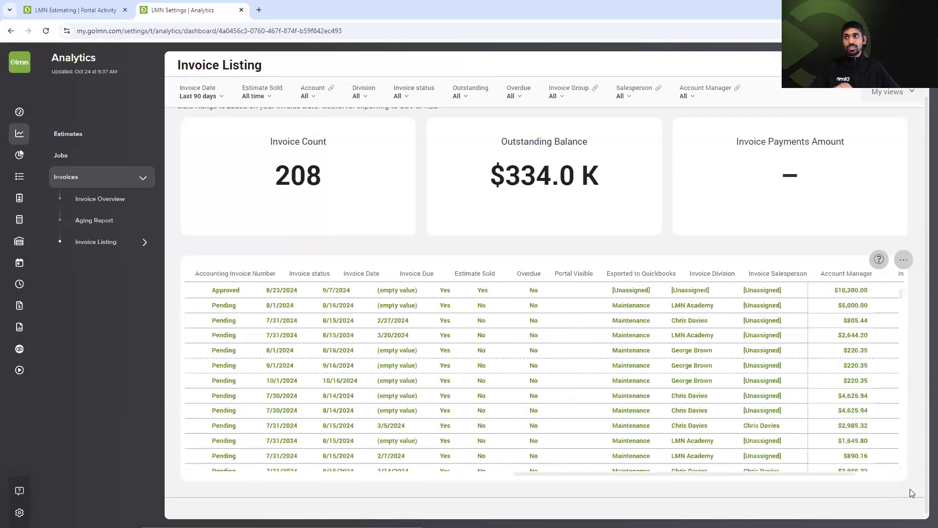
pyautogui.hscroll(3, 894, 470)
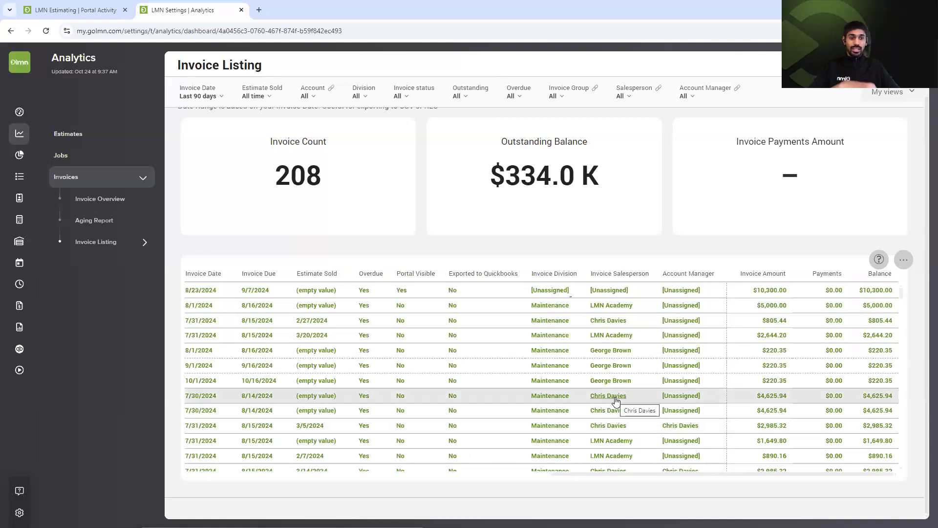
pyautogui.click(904, 259)
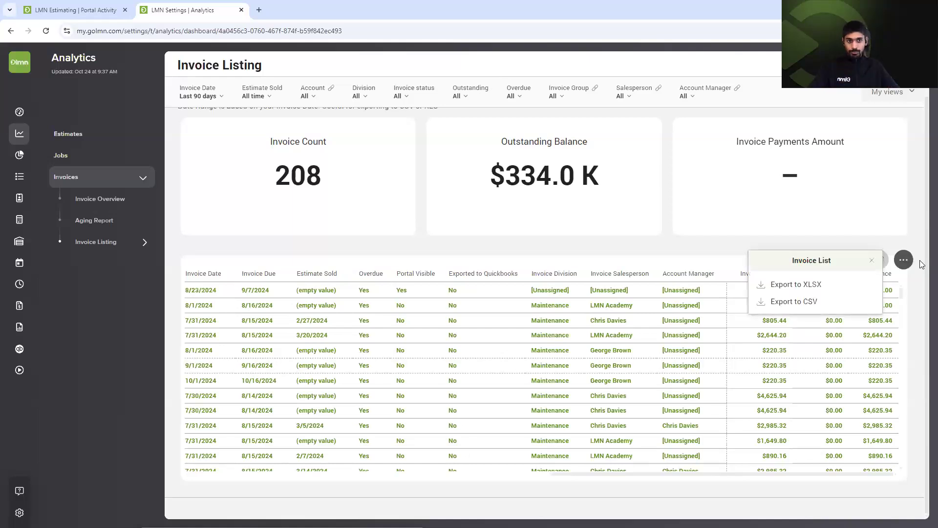